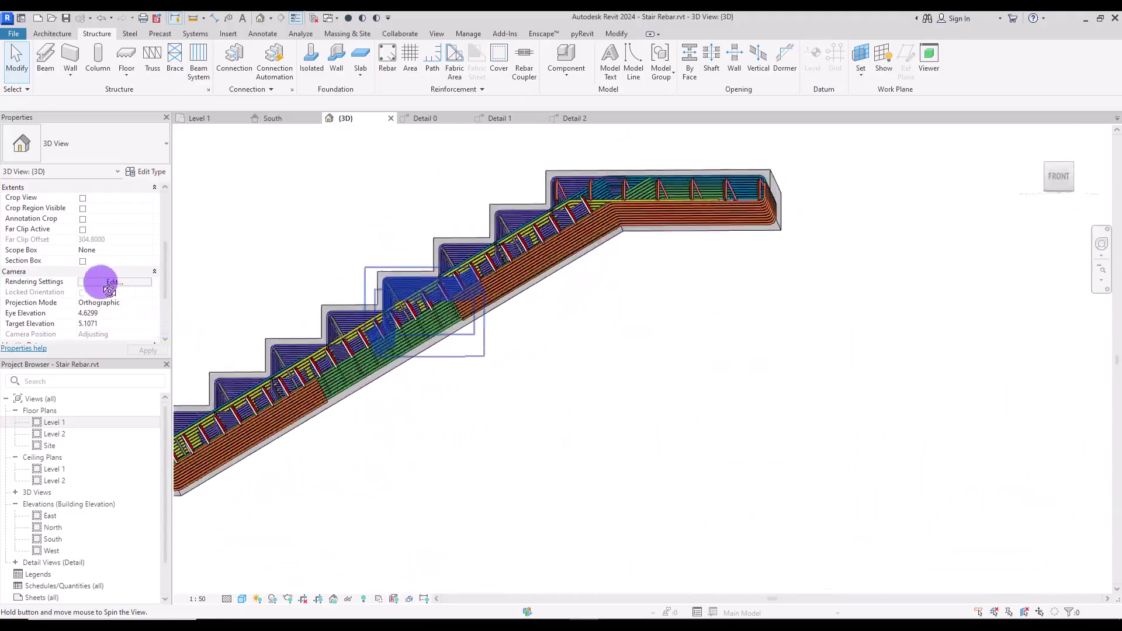
- Orbit the 3D view to examine the stair reinforcement from several sides
left_click(1101, 280)
left_click(1057, 293)
left_click_drag(491, 146, 867, 257)
middle_click_drag(587, 409, 639, 376, "shift")
middle_click_drag(525, 497, 783, 346)
middle_click_drag(313, 538, 812, 399)
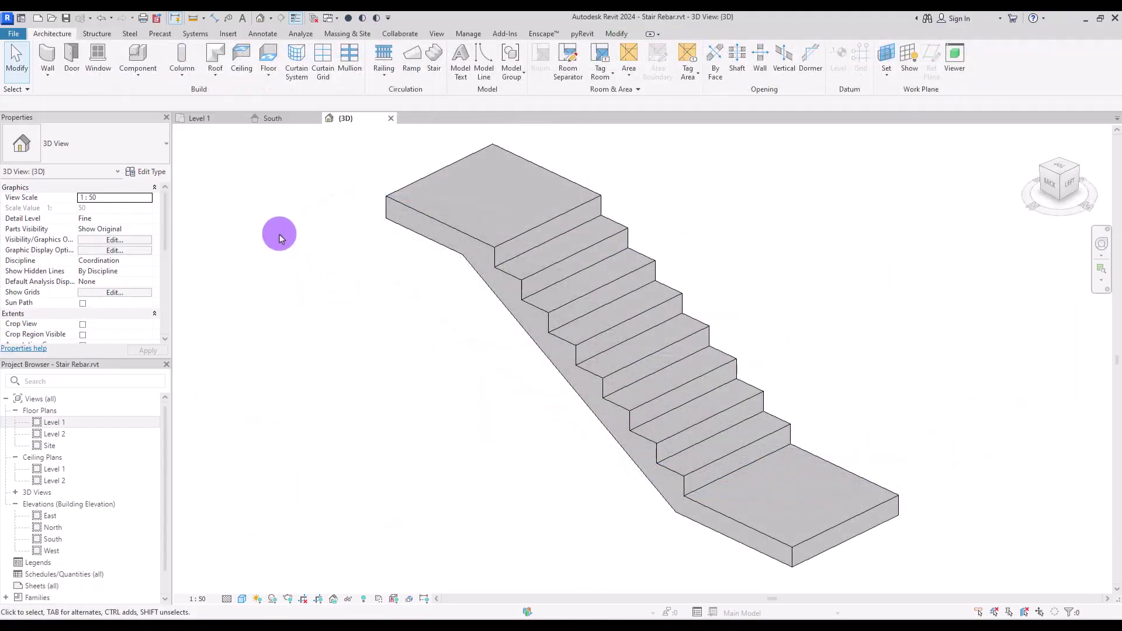
- In the Level 1 plan, draw a detail section lengthwise through the stair, spanning both landings
left_click(202, 119)
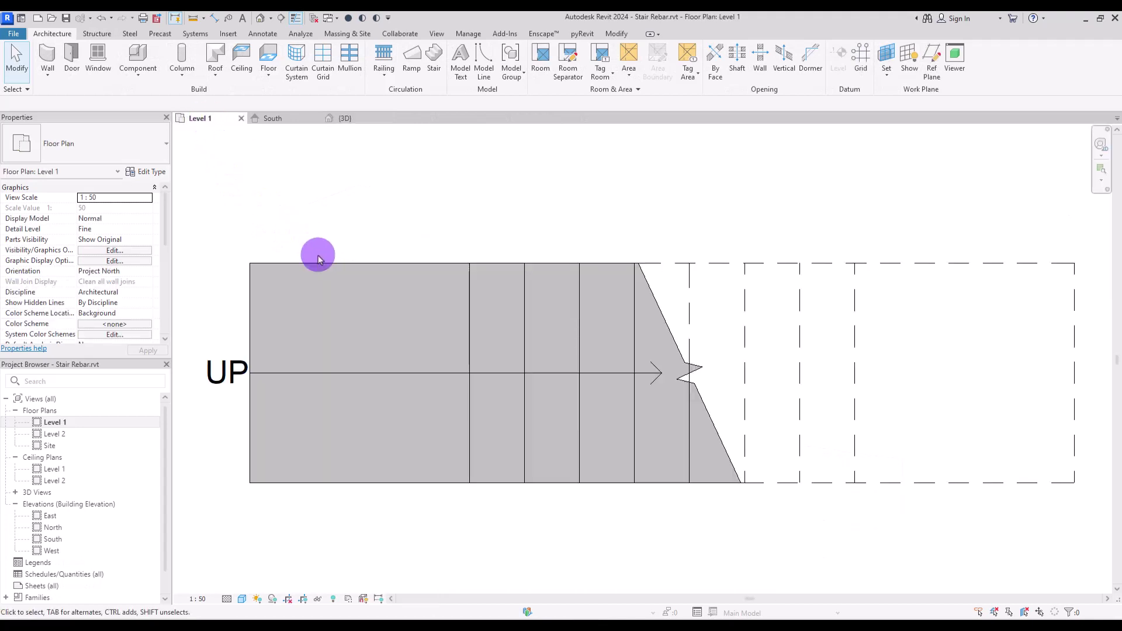
left_click(281, 18)
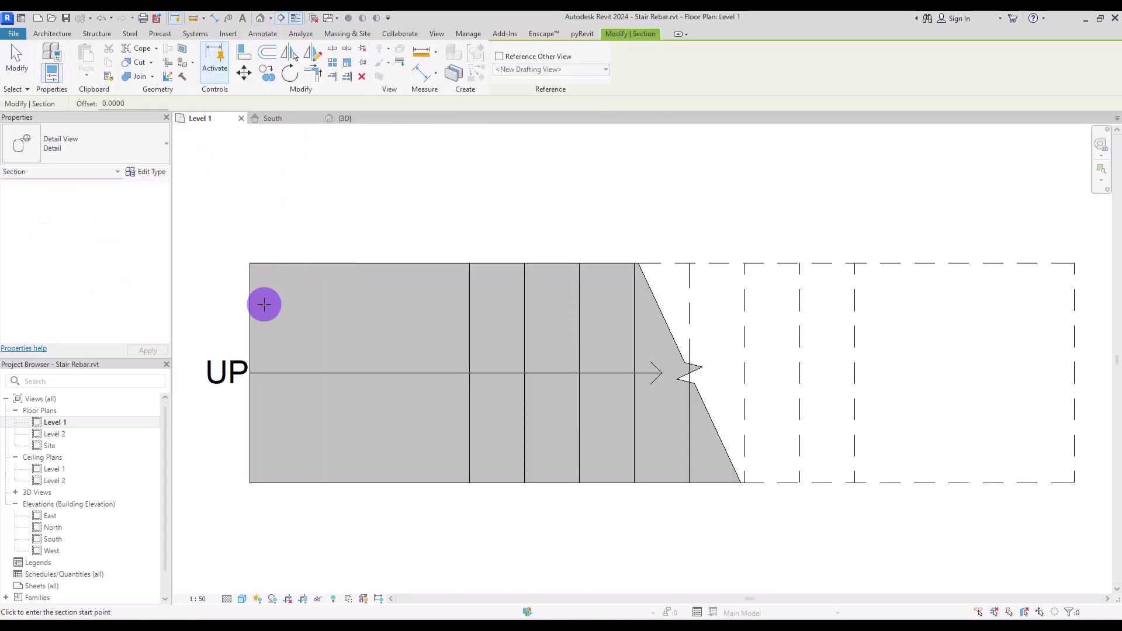
left_click(197, 442)
left_click(1097, 443)
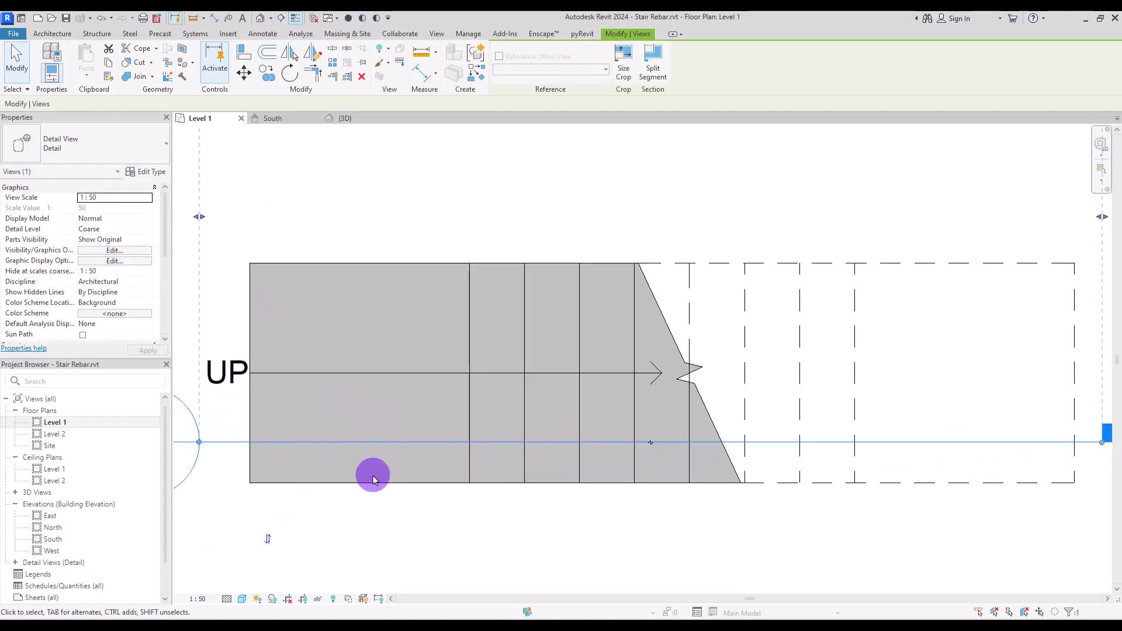
- Start placing rebar in the sectioned stair, choose rebar shape 12, and dismiss the save reminder without saving
left_click(682, 365)
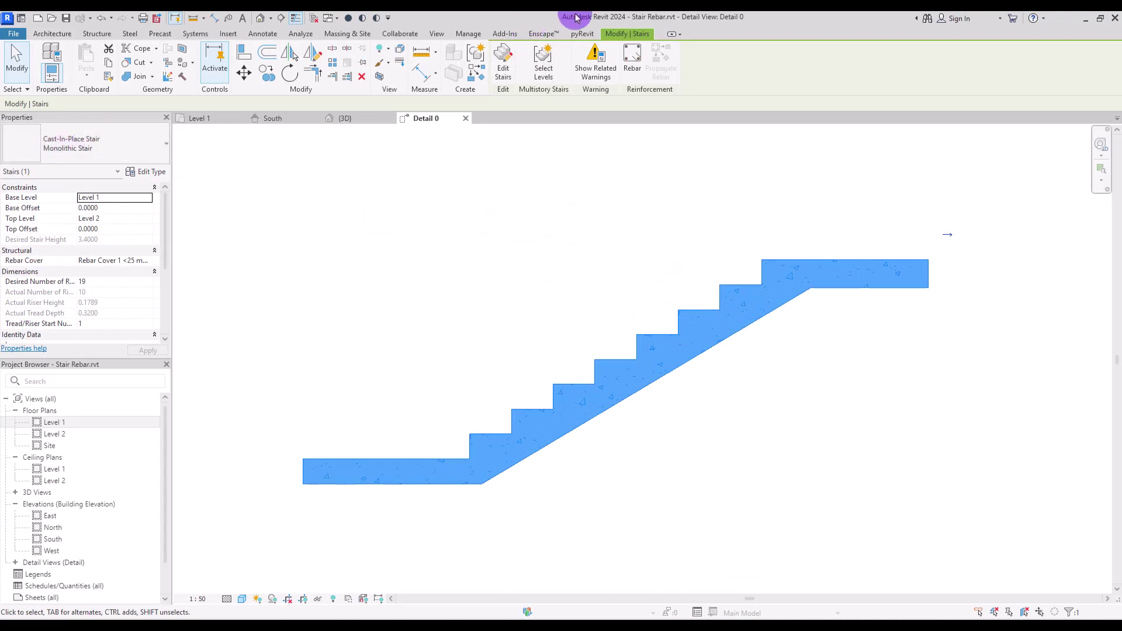
left_click(636, 66)
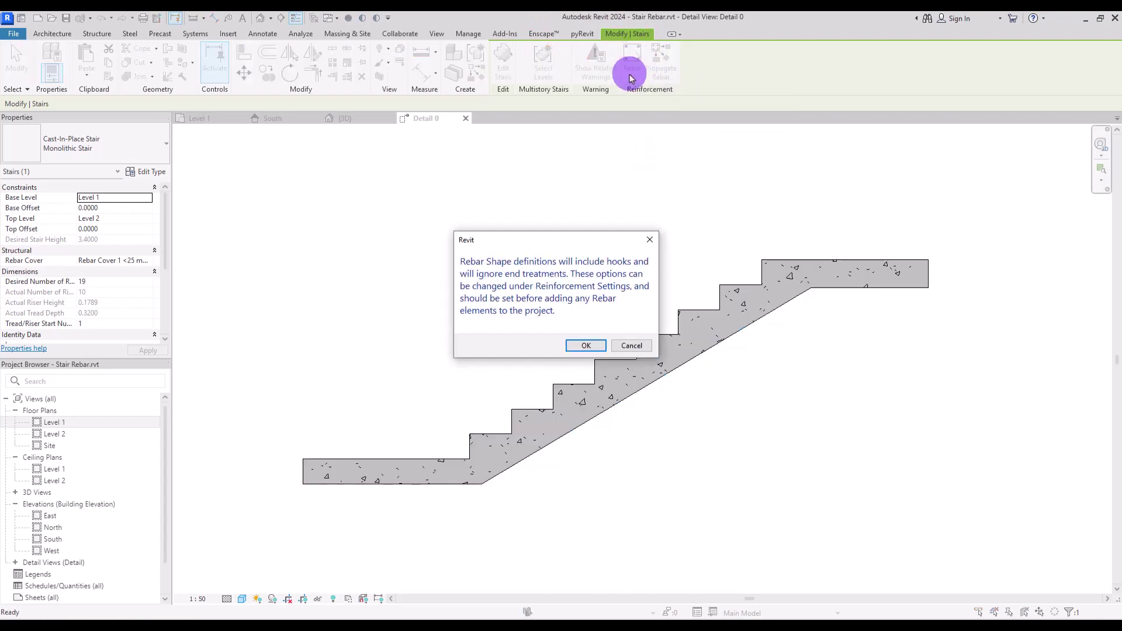
left_click(586, 346)
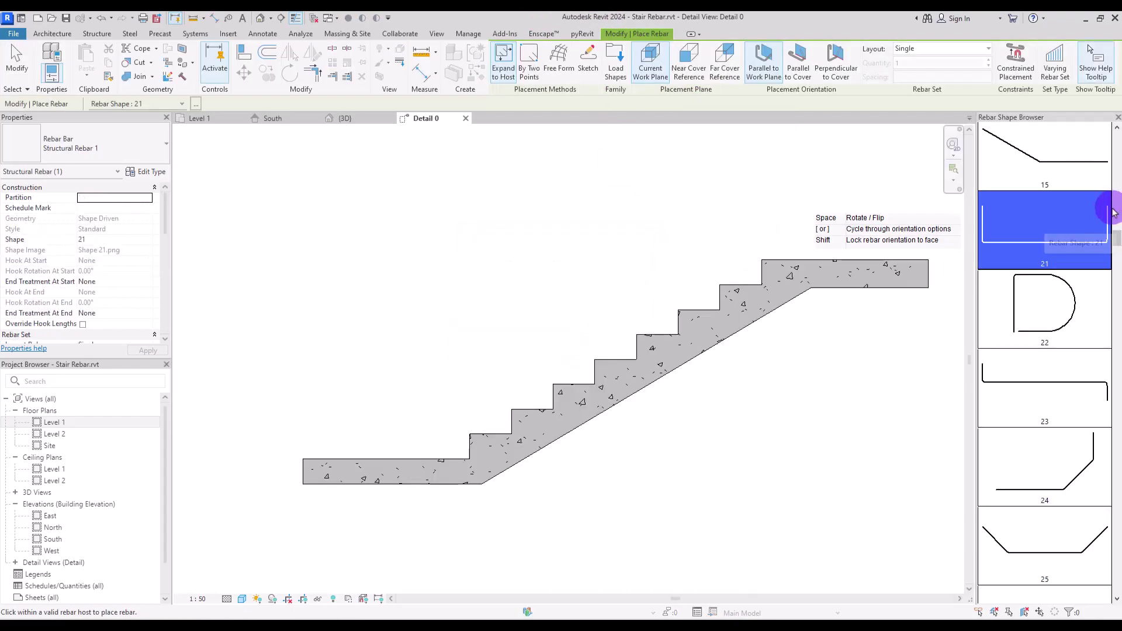
left_click(1117, 239)
left_click_drag(1118, 240, 1116, 174)
mouse_move(776, 352)
middle_mouse_down()
mouse_move(752, 357)
mouse_move(741, 396)
middle_mouse_up()
left_click_drag(1117, 172, 1116, 201)
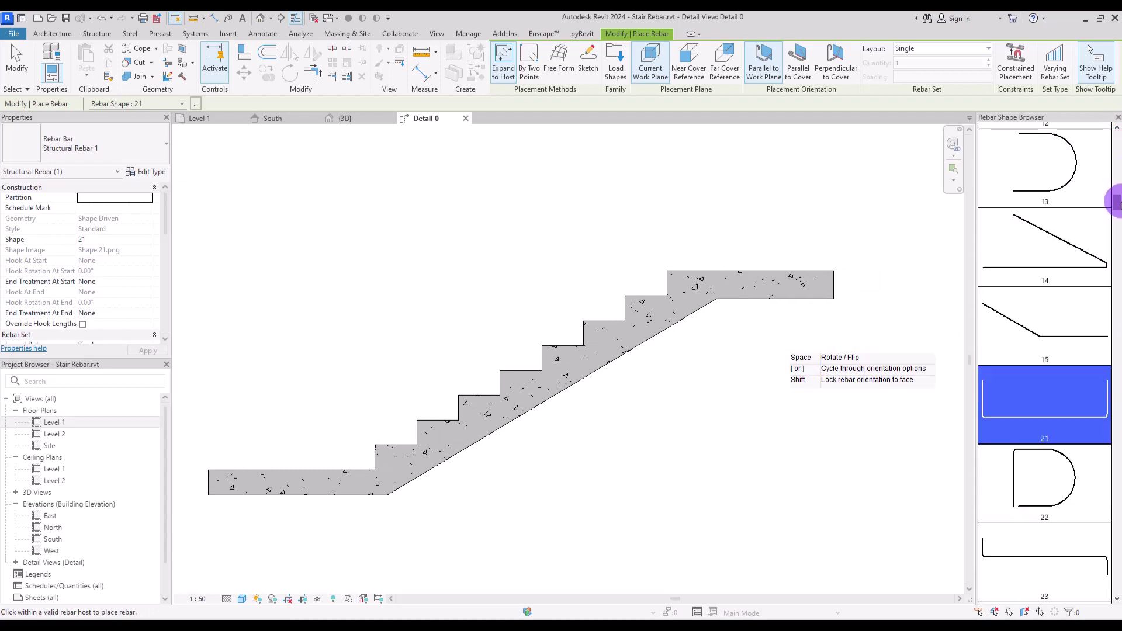
left_click_drag(1117, 202, 1116, 161)
left_click(1054, 283)
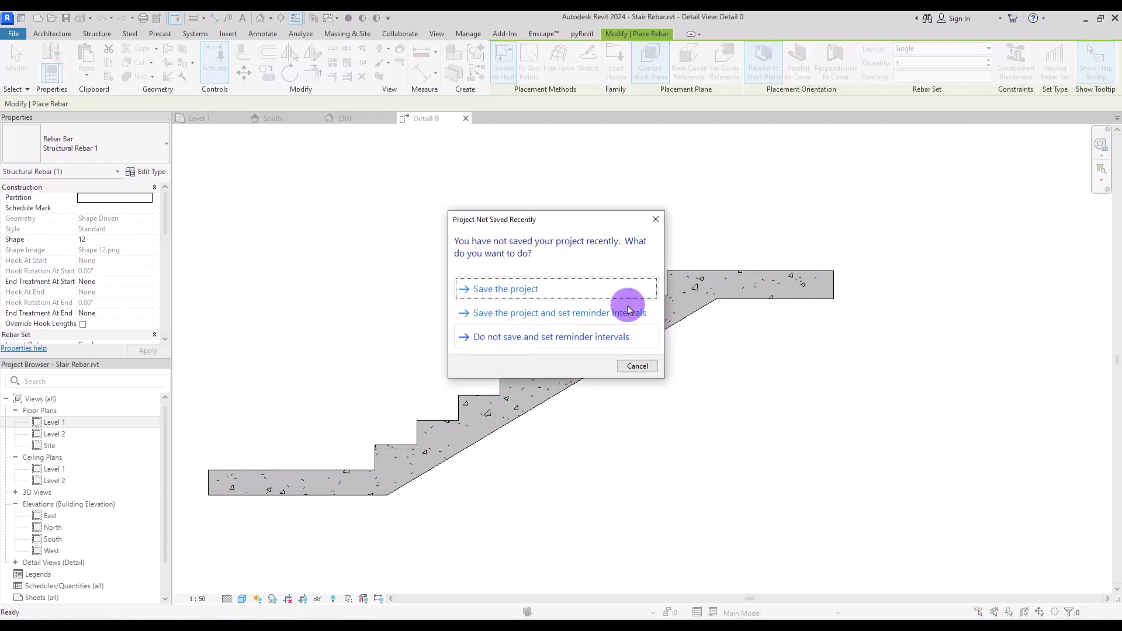
left_click(655, 221)
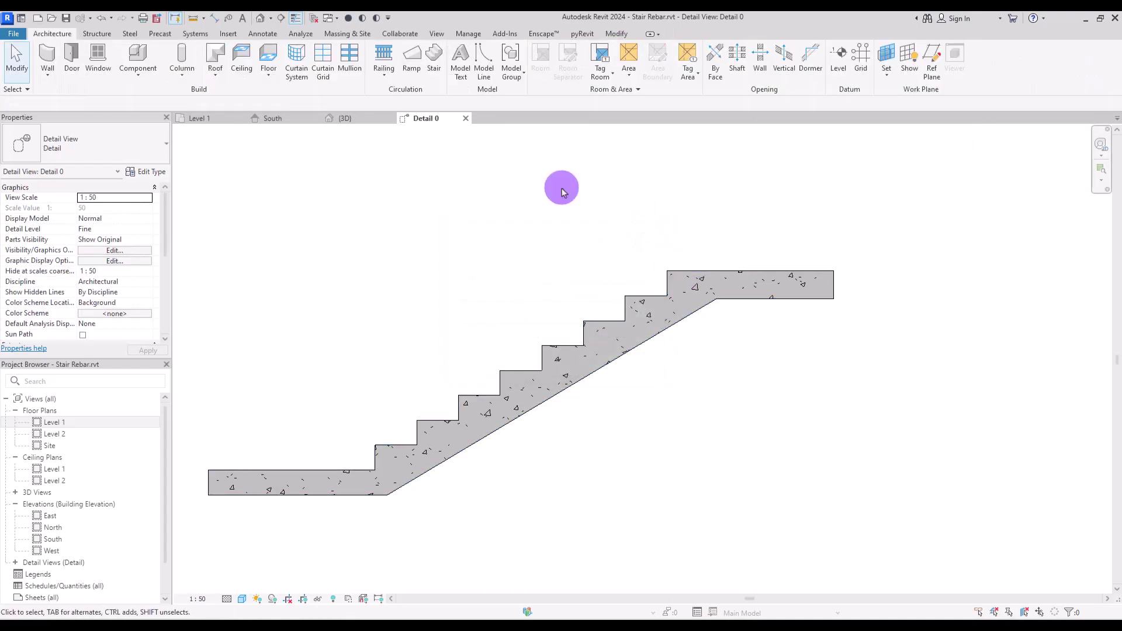
- Add a second rebar cover setting with a value of 15 mm
left_click(94, 34)
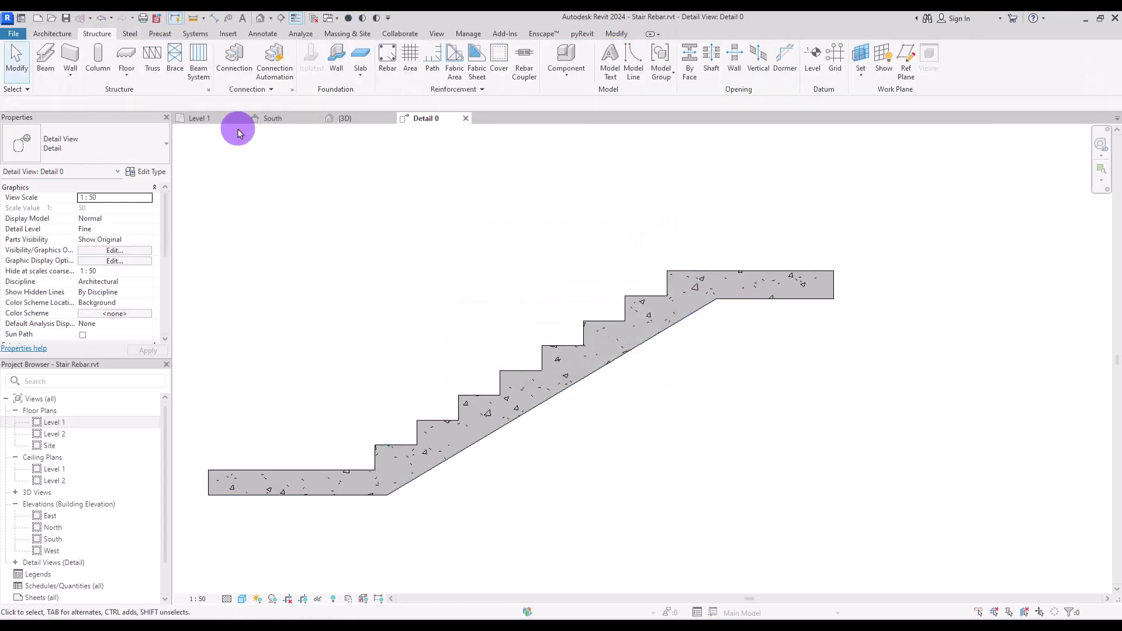
left_click(482, 89)
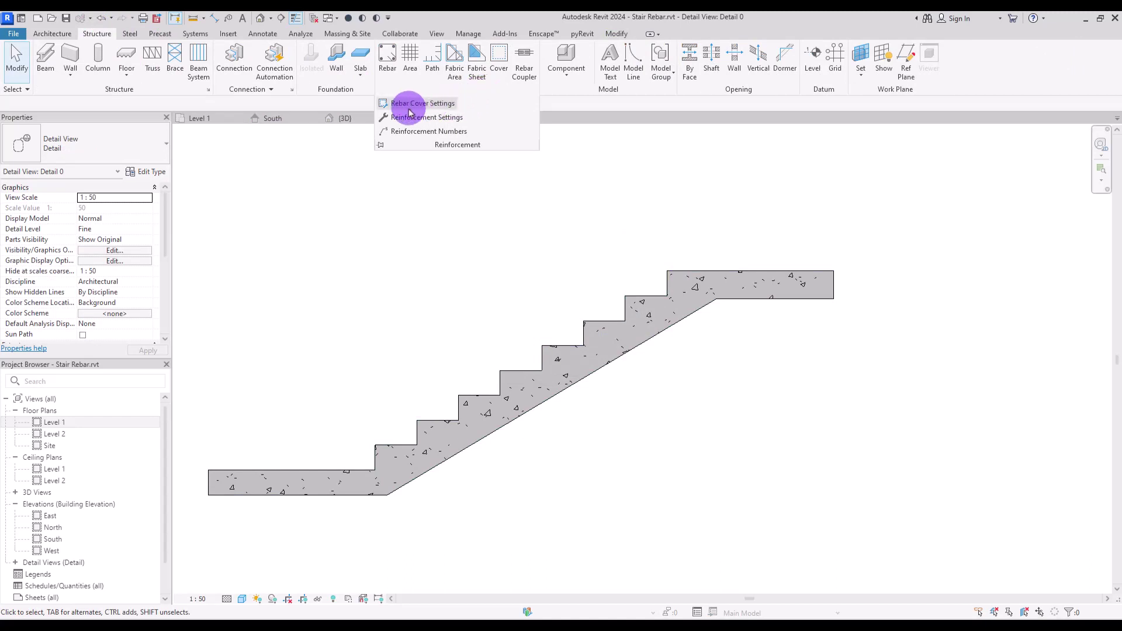
left_click(436, 108)
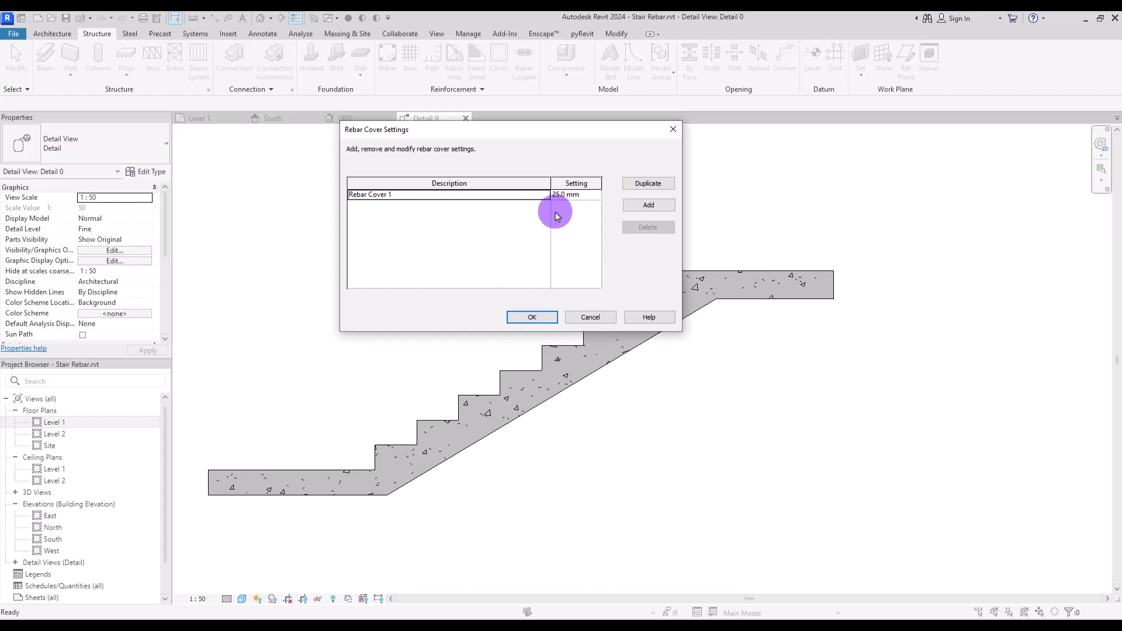
left_click(647, 208)
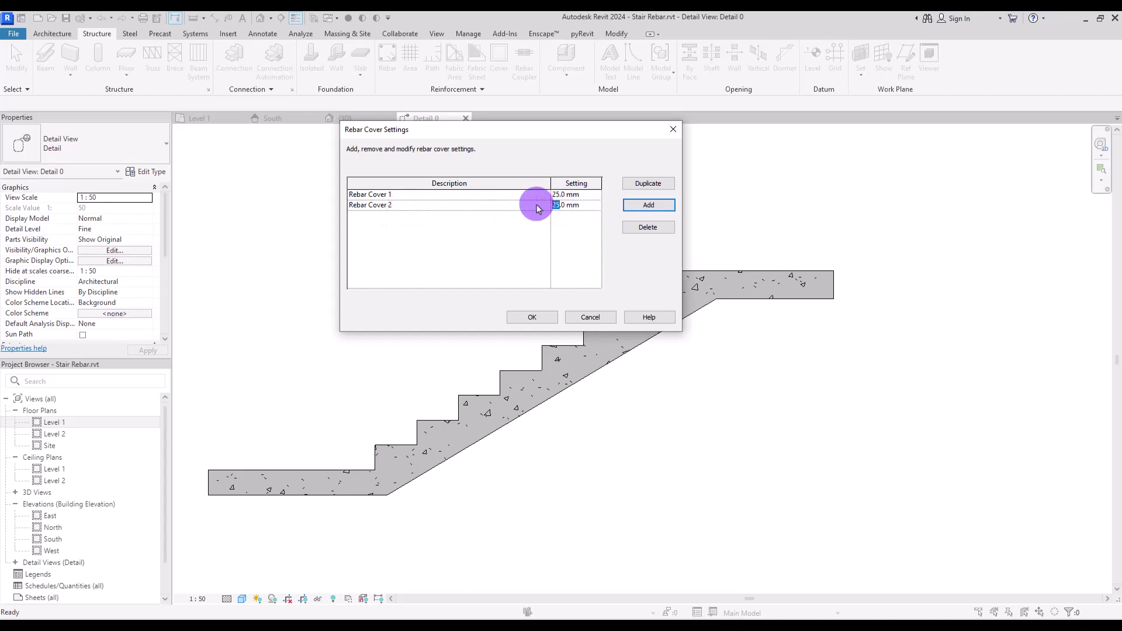
left_click(514, 240)
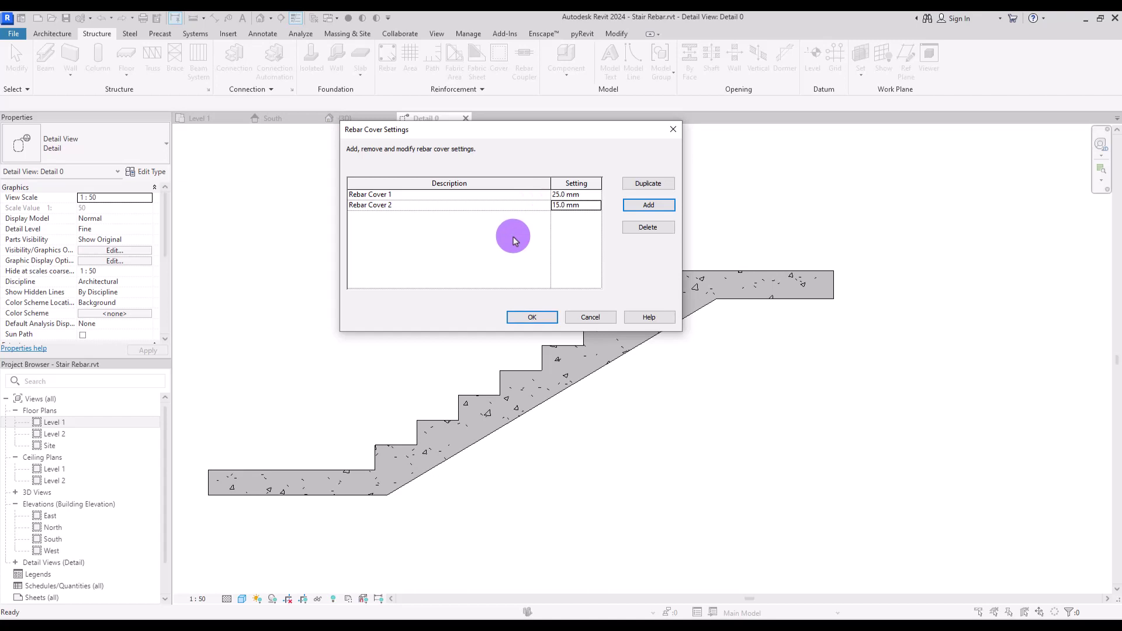
left_click(527, 319)
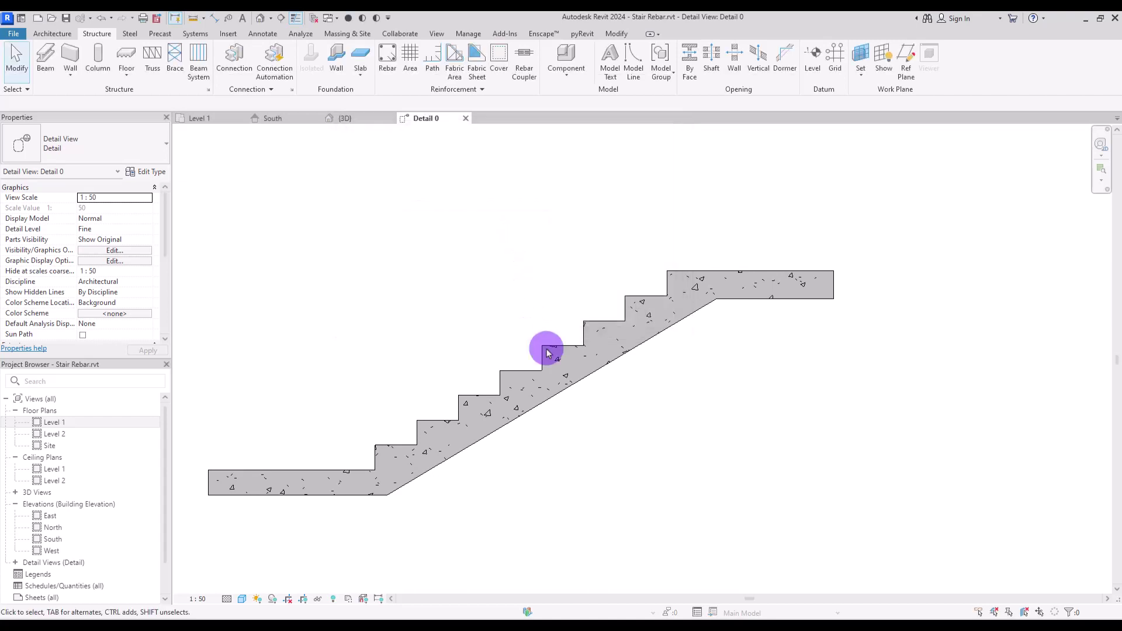
- Place a shape 12 rebar along the underside of the stair's upper landing in the section view
left_click(583, 376)
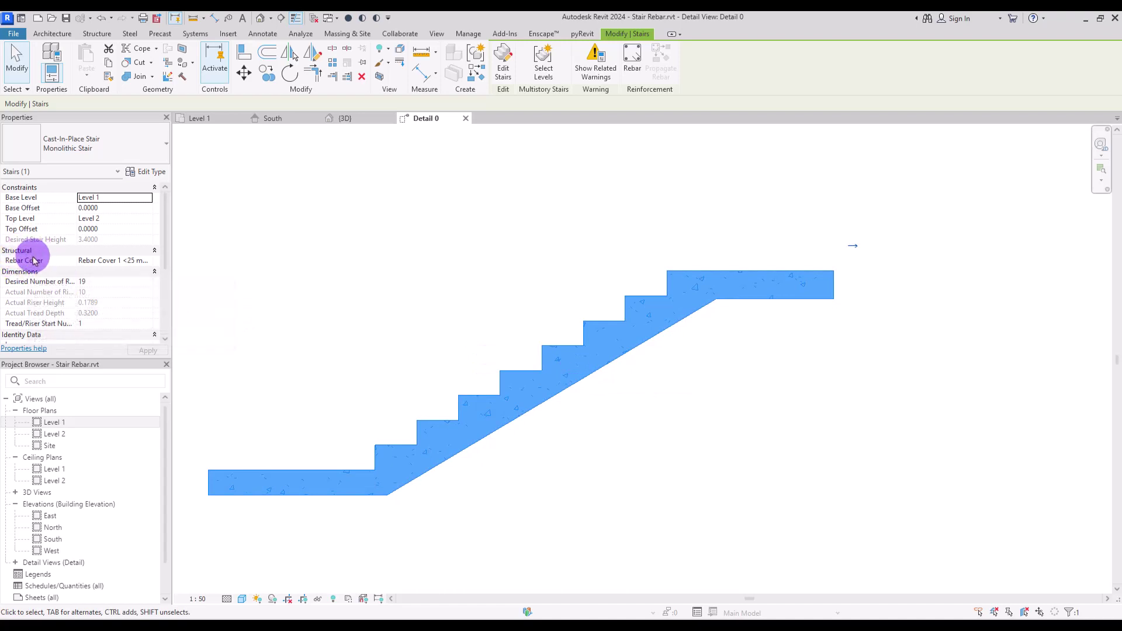
left_click(148, 262)
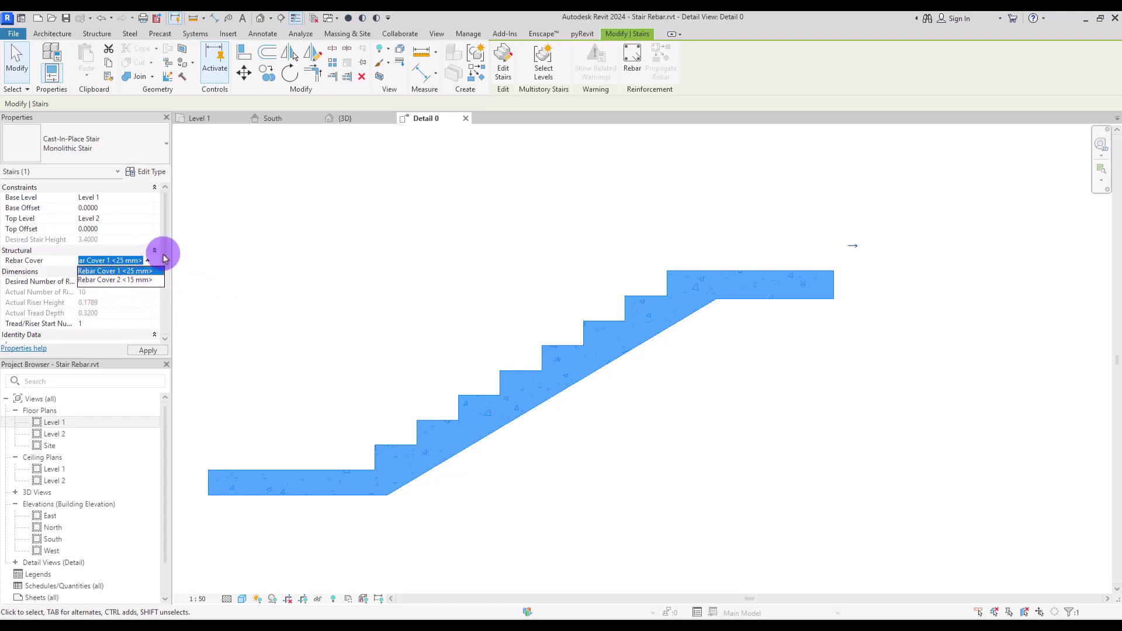
left_click(636, 64)
left_click(580, 346)
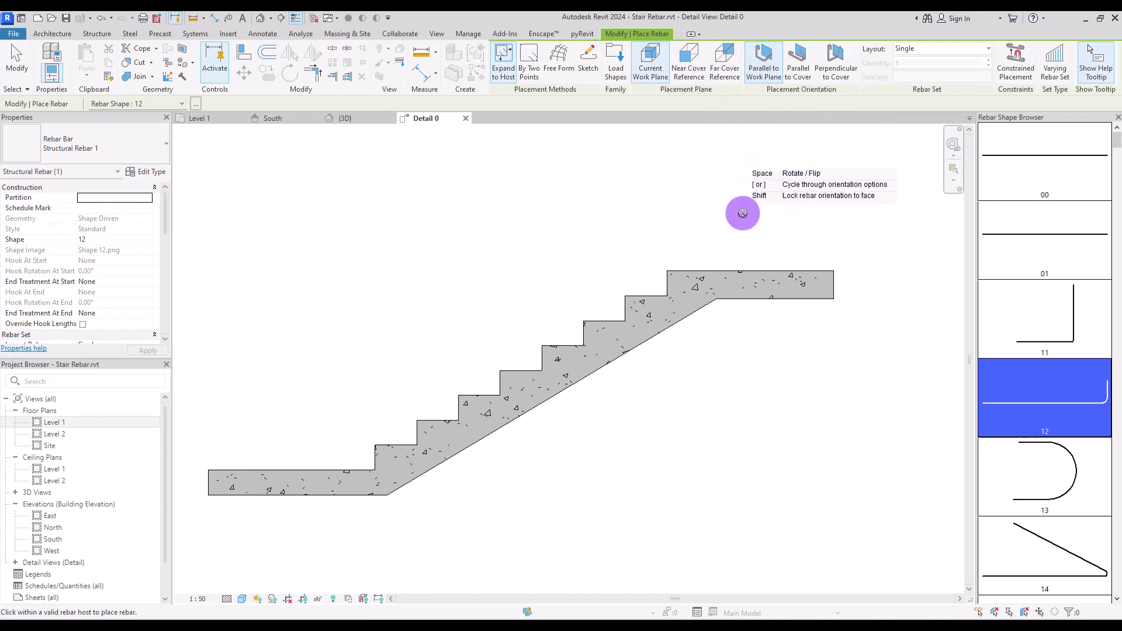
left_click(757, 295)
key("Escape")
key("Escape")
scroll(772, 269, "up", 5)
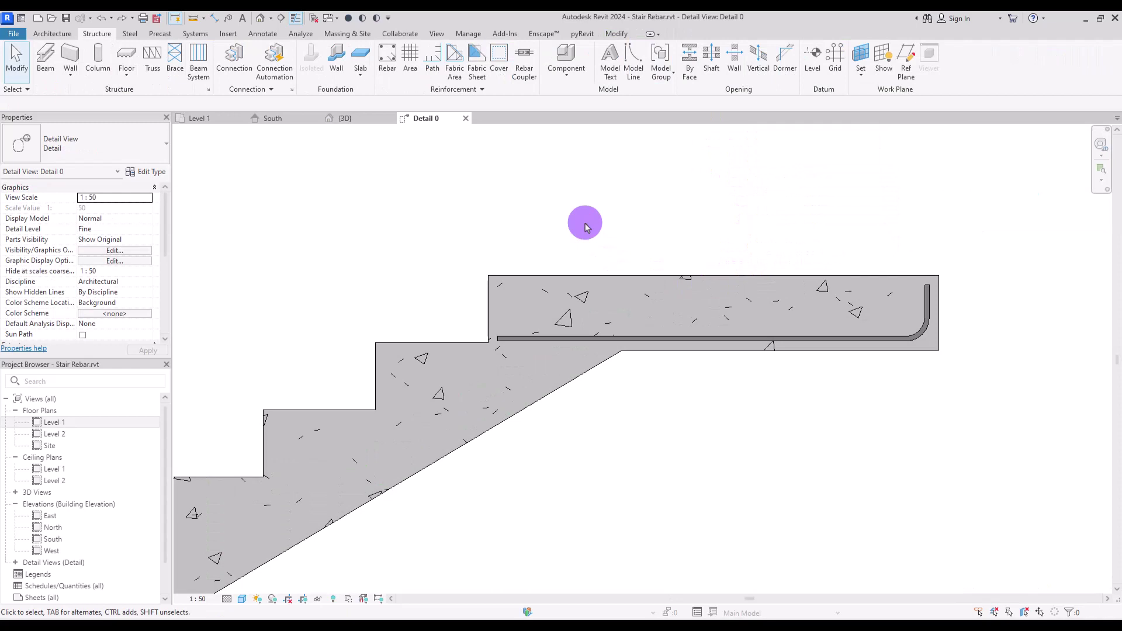
- Change the type of the placed landing rebar to H10
left_click(550, 344)
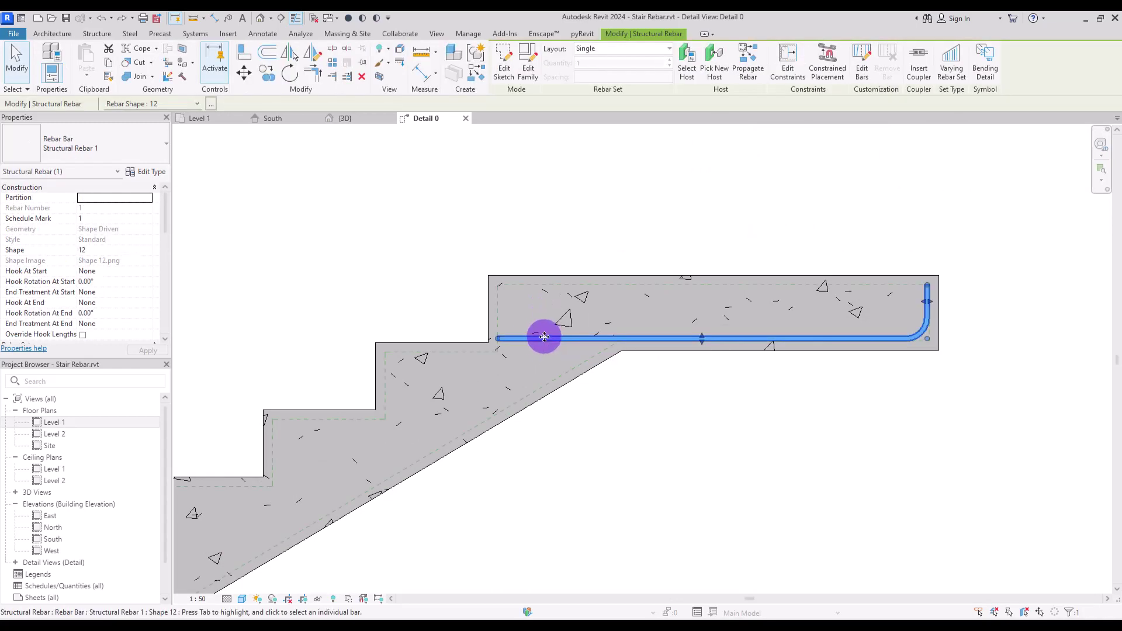
left_click(78, 142)
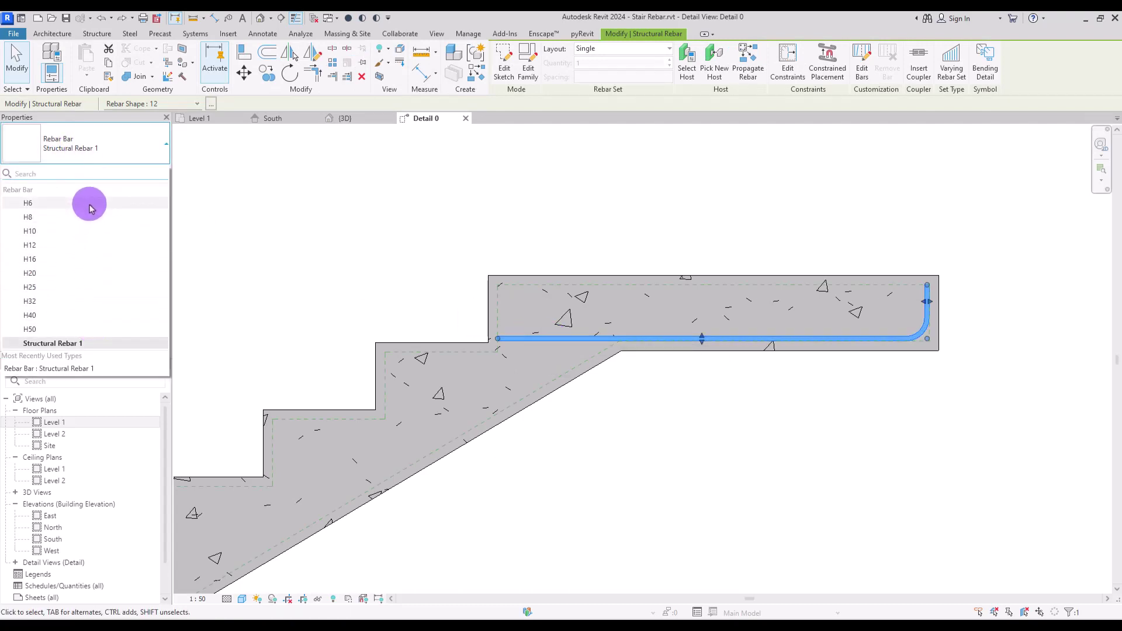
left_click(50, 230)
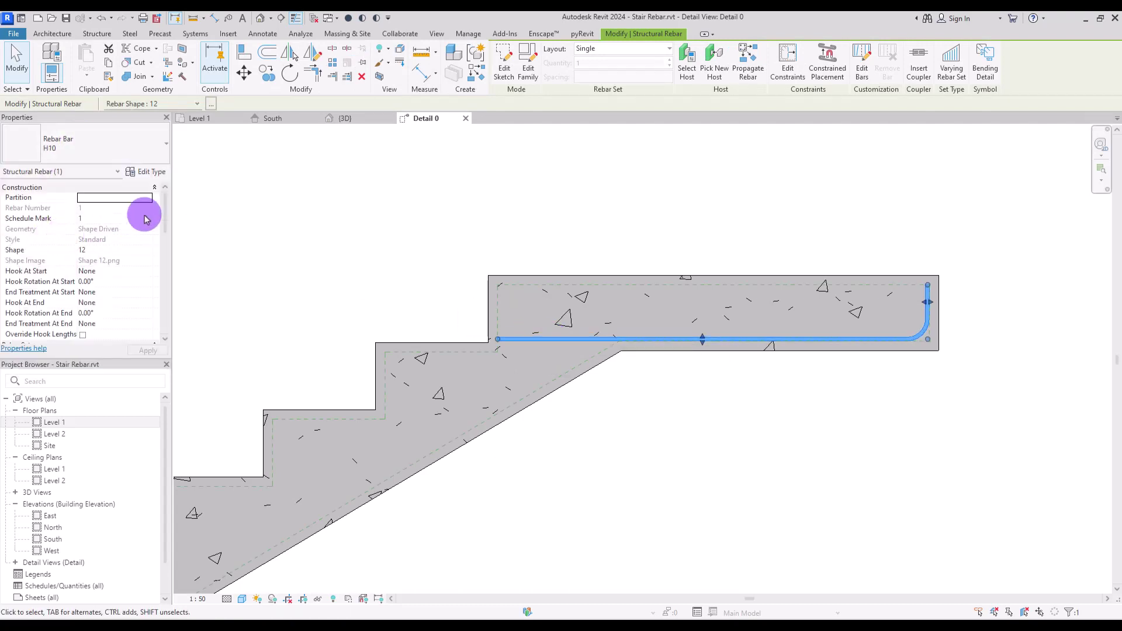
- Create a new material from the H10 type's material setting and rename it A
left_click(149, 173)
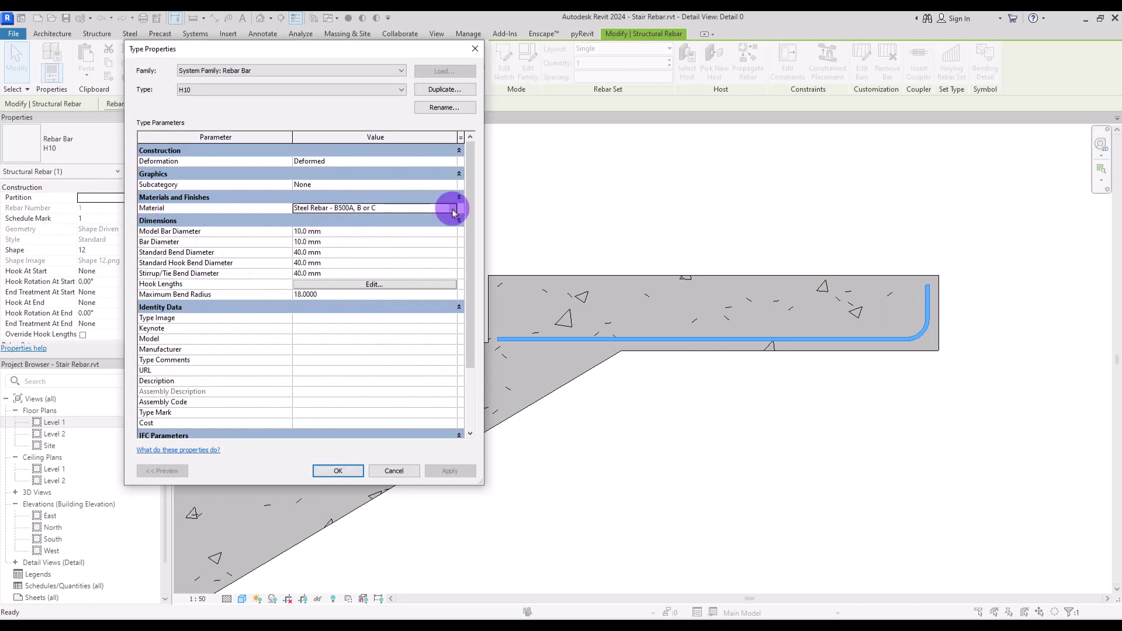
left_click(454, 210)
left_click(40, 491)
left_click(76, 484)
right_click(131, 286)
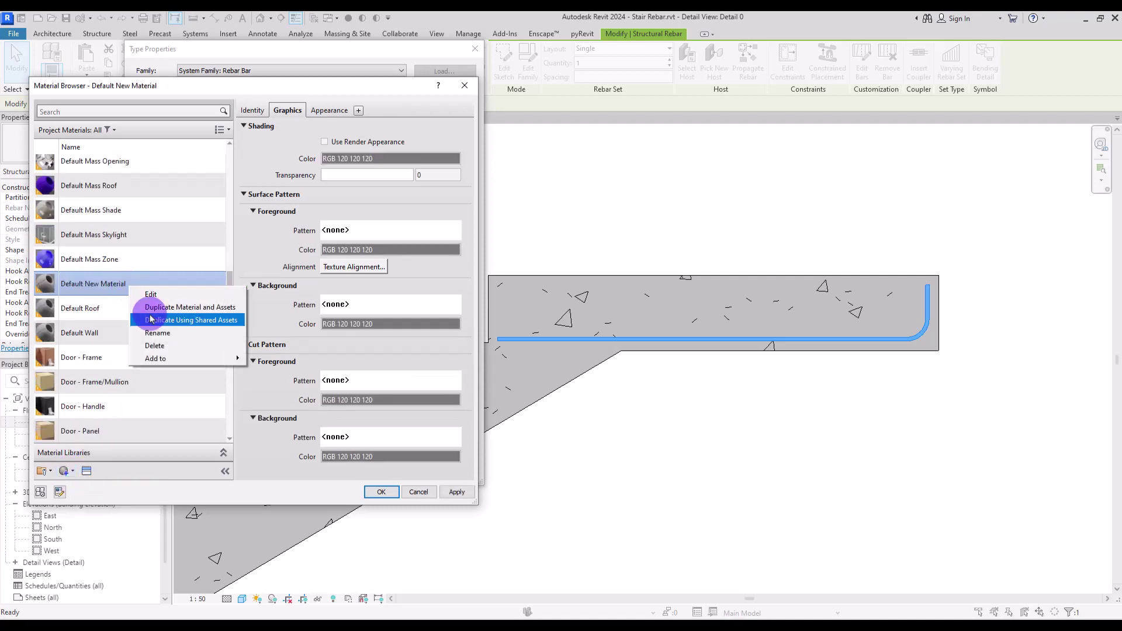
left_click(150, 319)
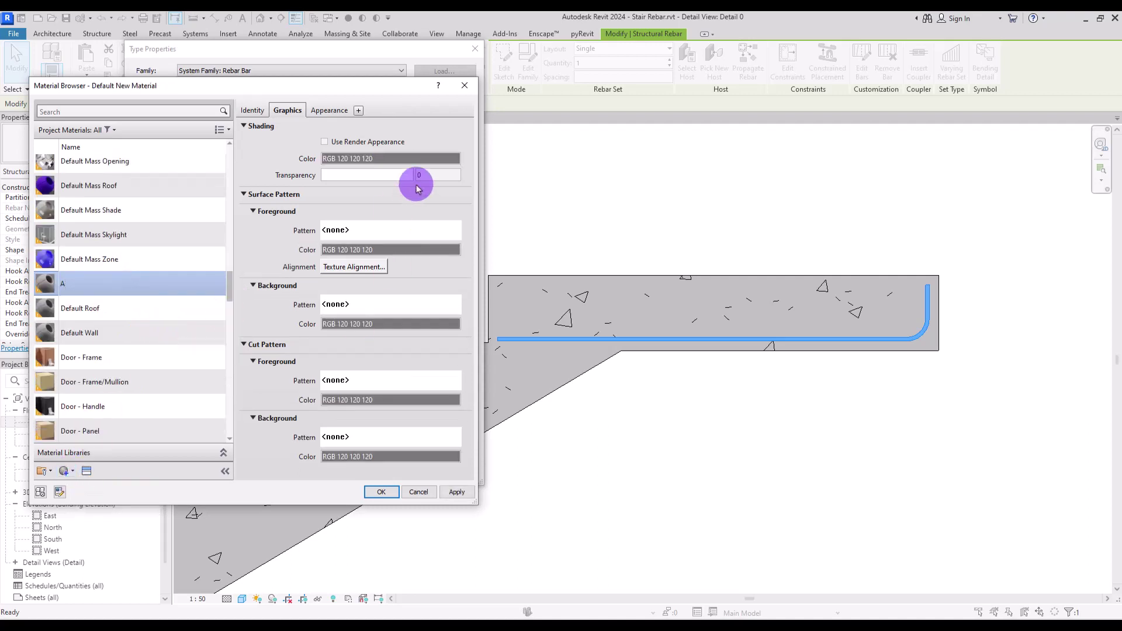
- Set material A's shading color to orange RGB 255-128-064 and apply the type changes to H10
left_click(390, 158)
left_click(147, 237)
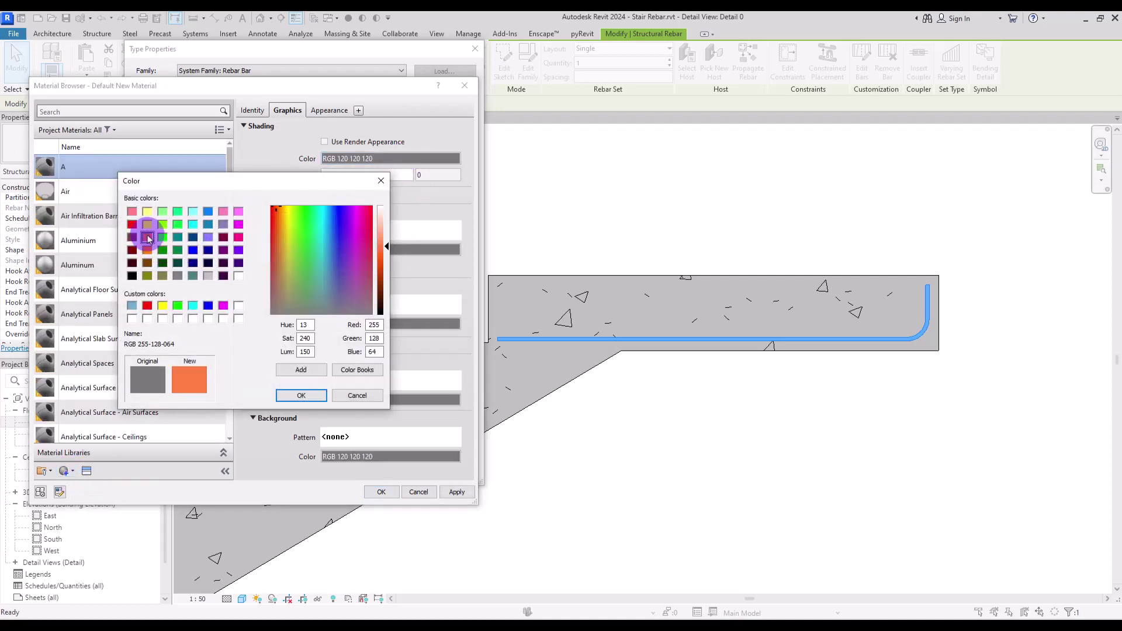
left_click(298, 396)
left_click(380, 491)
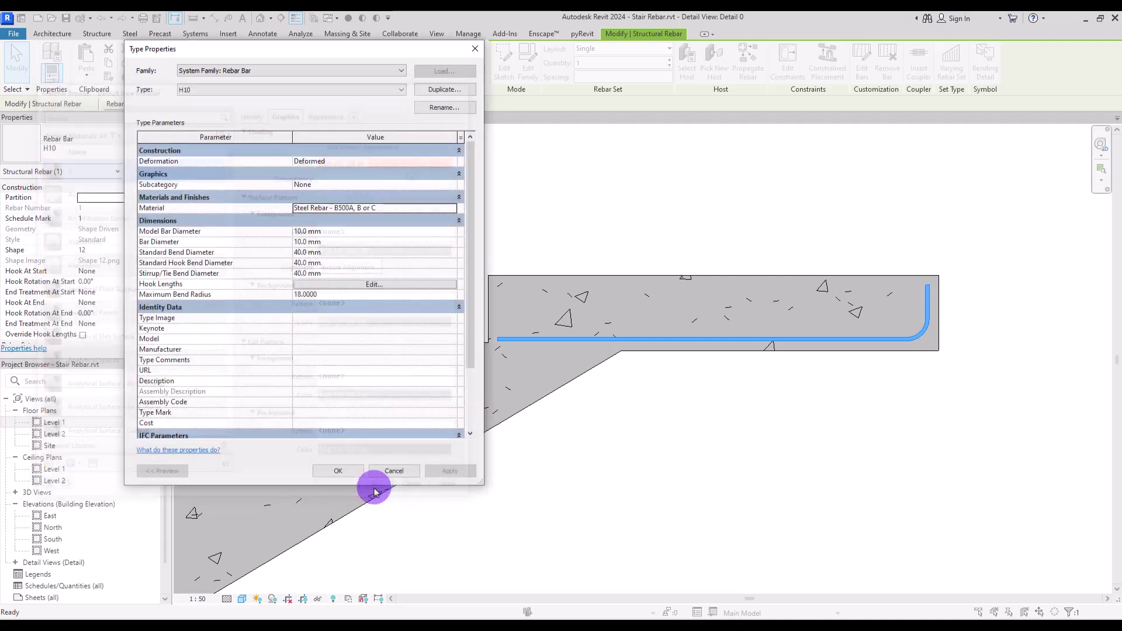
left_click(338, 473)
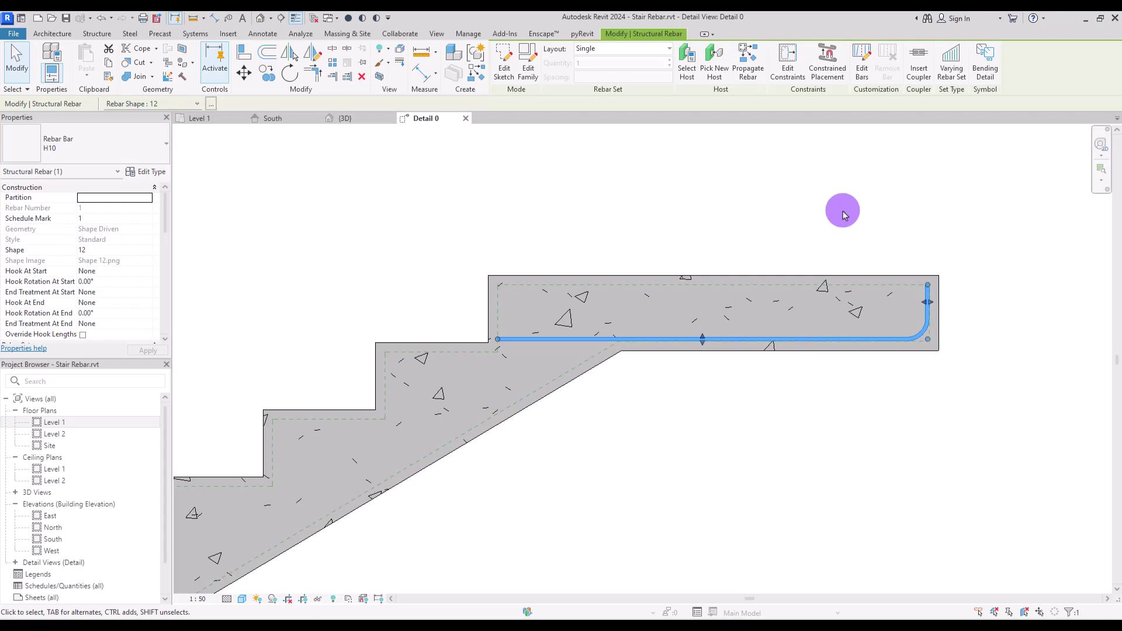
- Edit the bar's sketch and shorten its horizontal segment to start at the soffit corner, about 0.76 m long
left_click(504, 66)
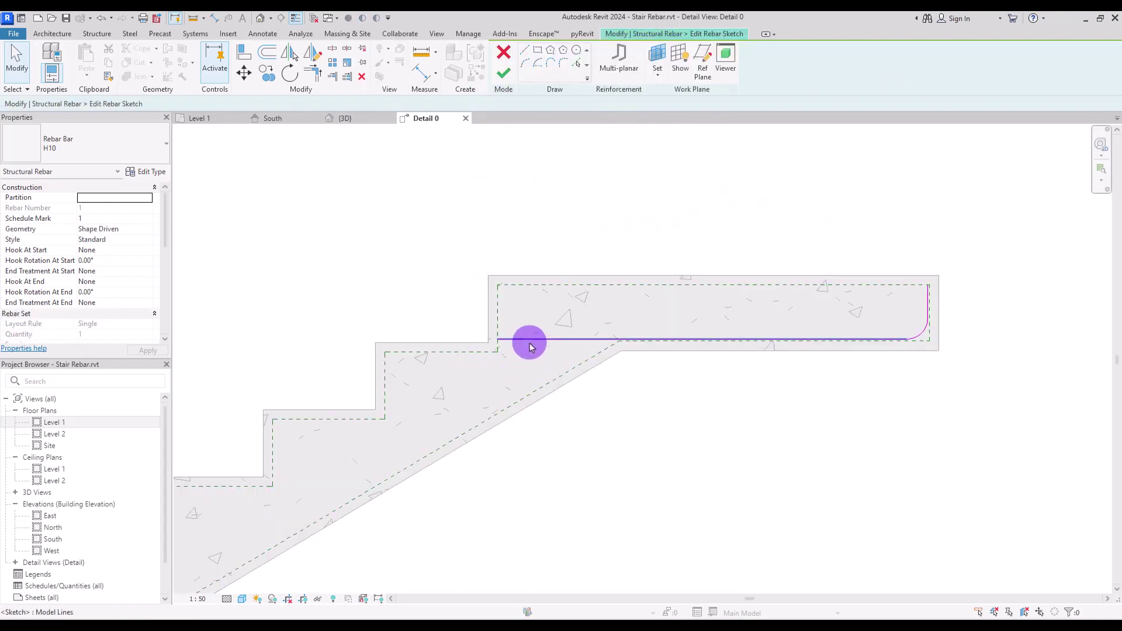
left_click(529, 347)
left_click_drag(499, 340, 621, 340)
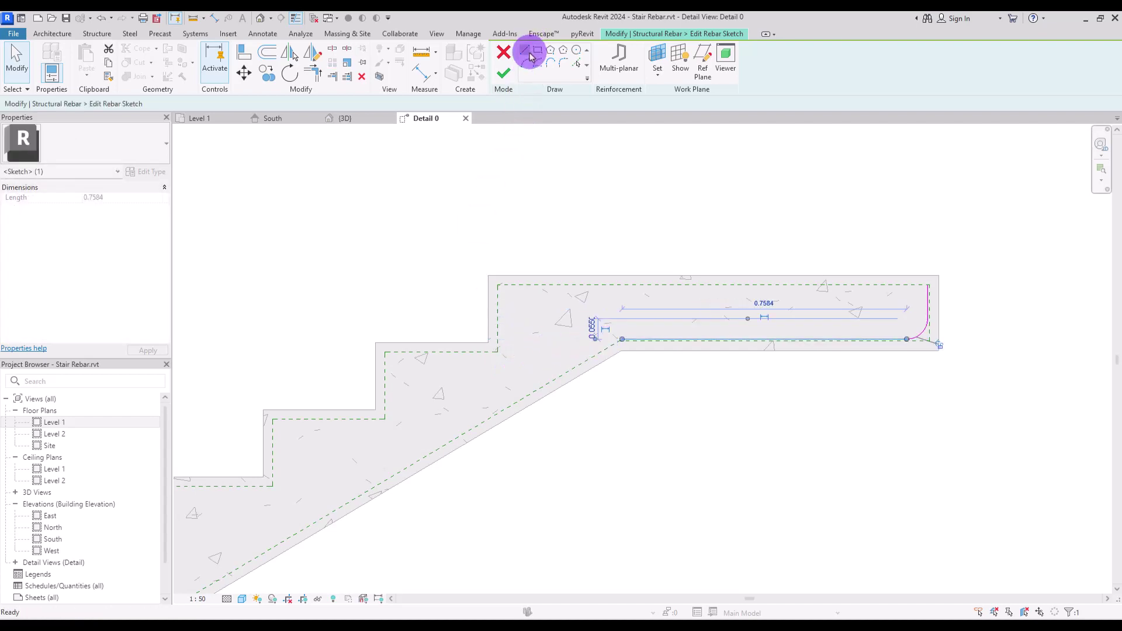
- Sketch a sloped bar segment from the soffit corner down along the flight's underside and set its length to 1 m
left_click(526, 52)
left_click(621, 340)
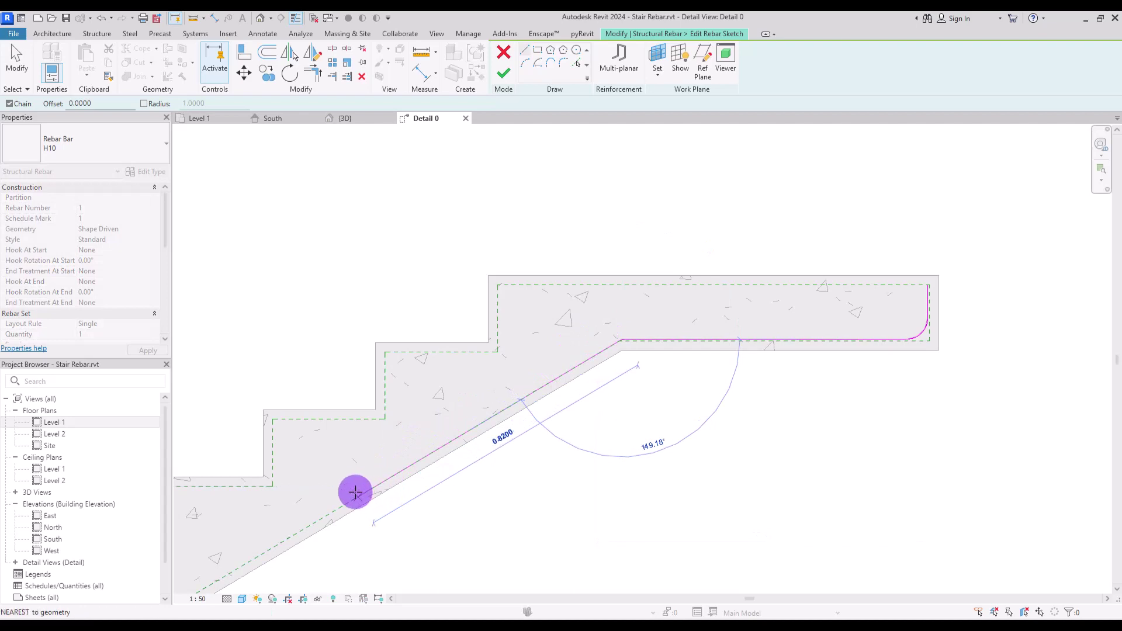
left_click(385, 481)
key("Escape")
key("Escape")
left_click(468, 429)
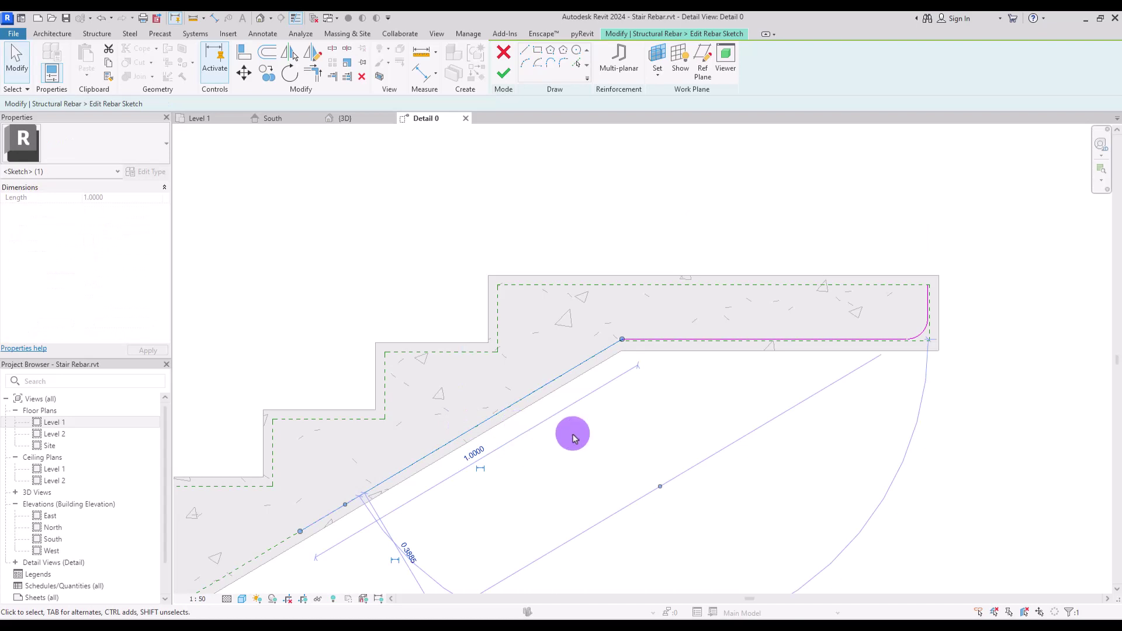
left_click(600, 428)
left_click(428, 455)
- Delete the curved bend between the bar's horizontal and vertical segments at the landing's outer end
left_click(922, 332)
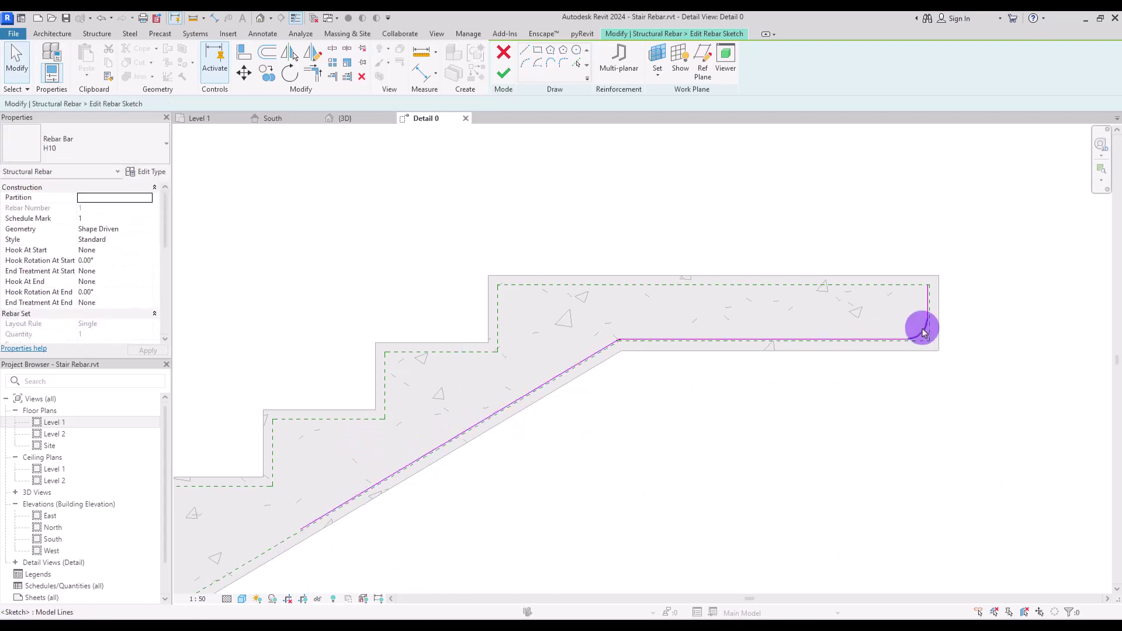
left_click(925, 337)
key("Delete")
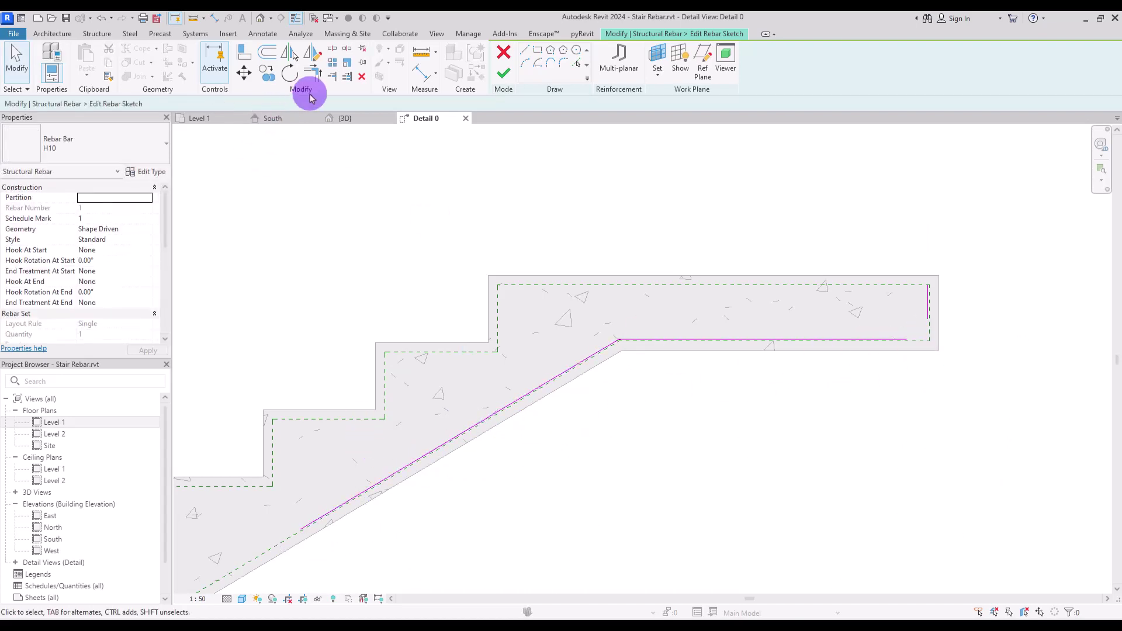
- Trim the bar's horizontal and vertical segments to a corner at the landing's outer end and finish the rebar sketch
left_click(313, 73)
left_click(889, 344)
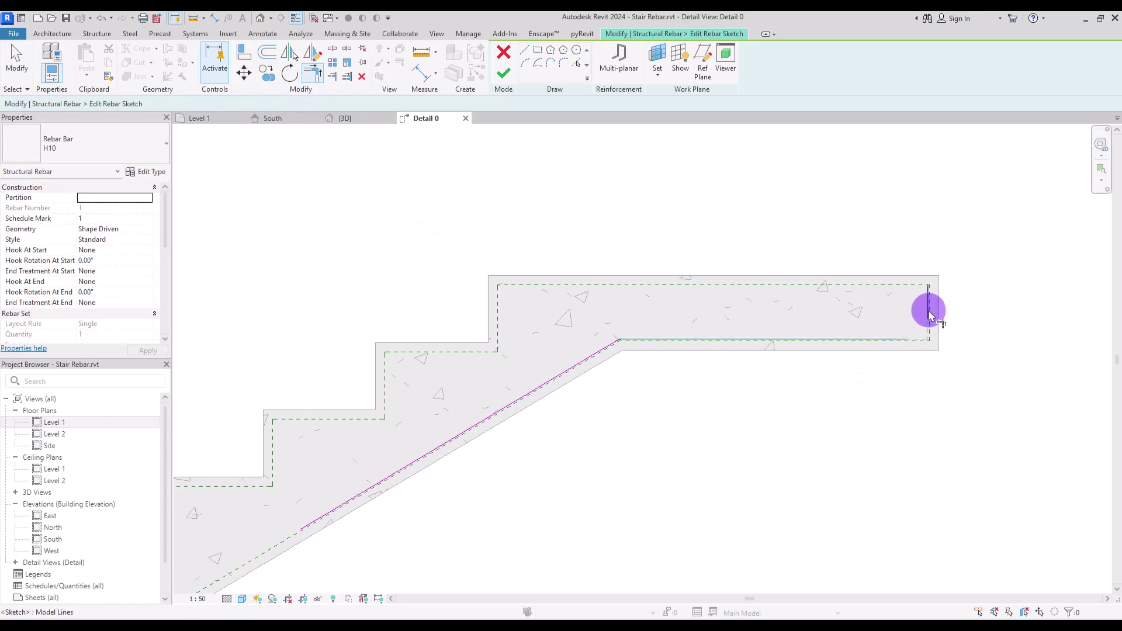
left_click(928, 310)
left_click(501, 78)
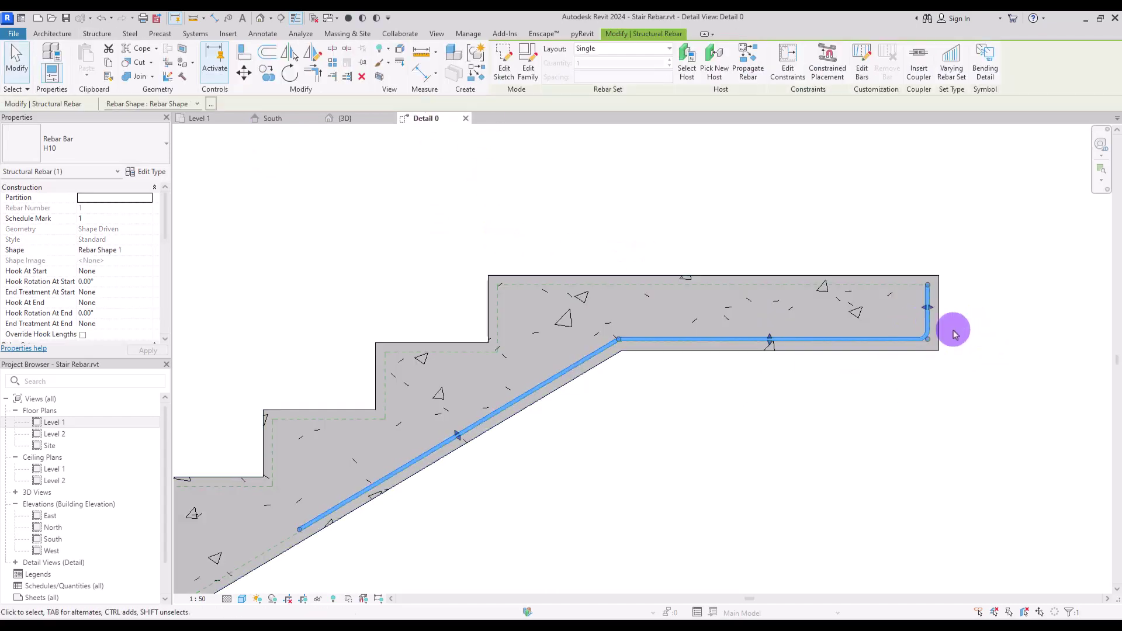
- Set the H10 rebar type's standard bend diameter to 50 mm and apply the change
left_click(144, 174)
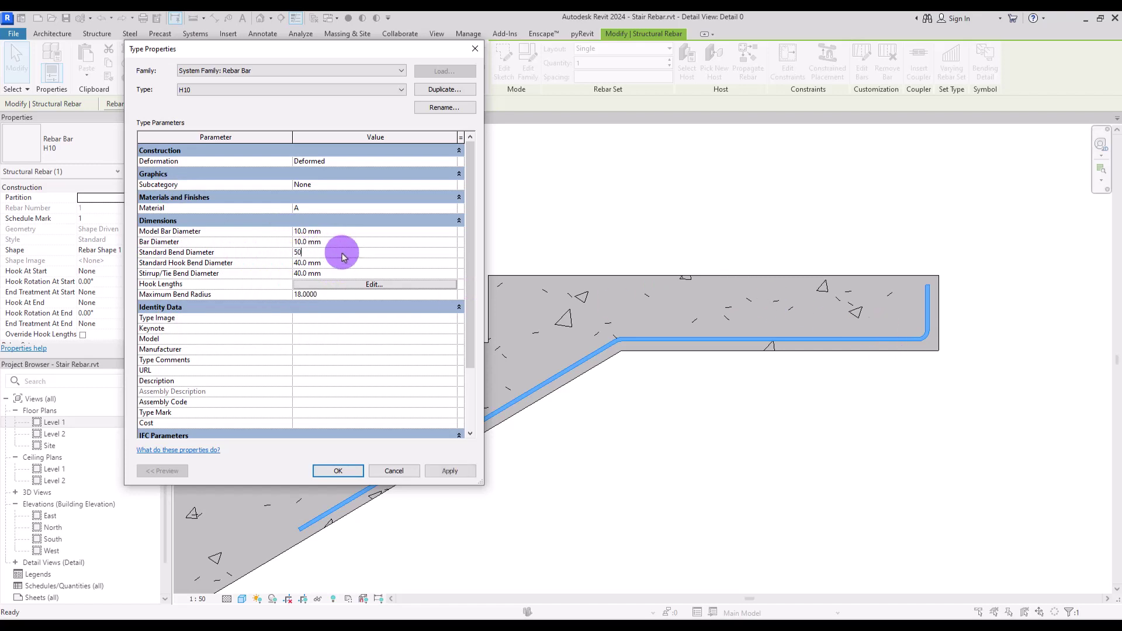
left_click(460, 477)
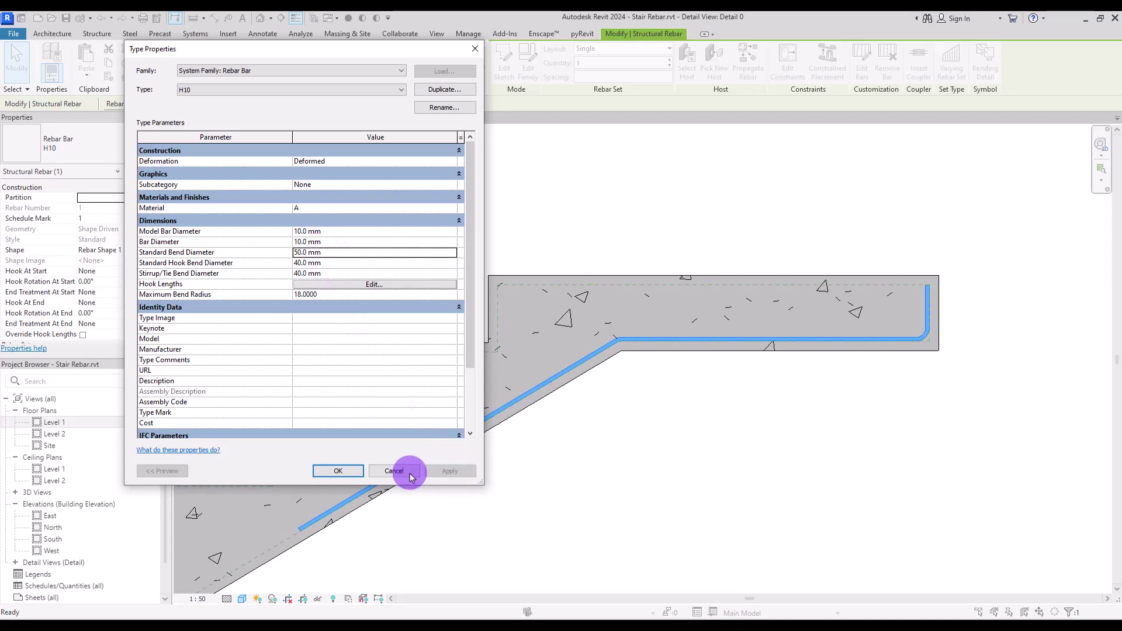
left_click(339, 471)
left_click(809, 446)
- Shorten the bar's vertical leg at the landing's outer end to about 107 mm
left_click(927, 321)
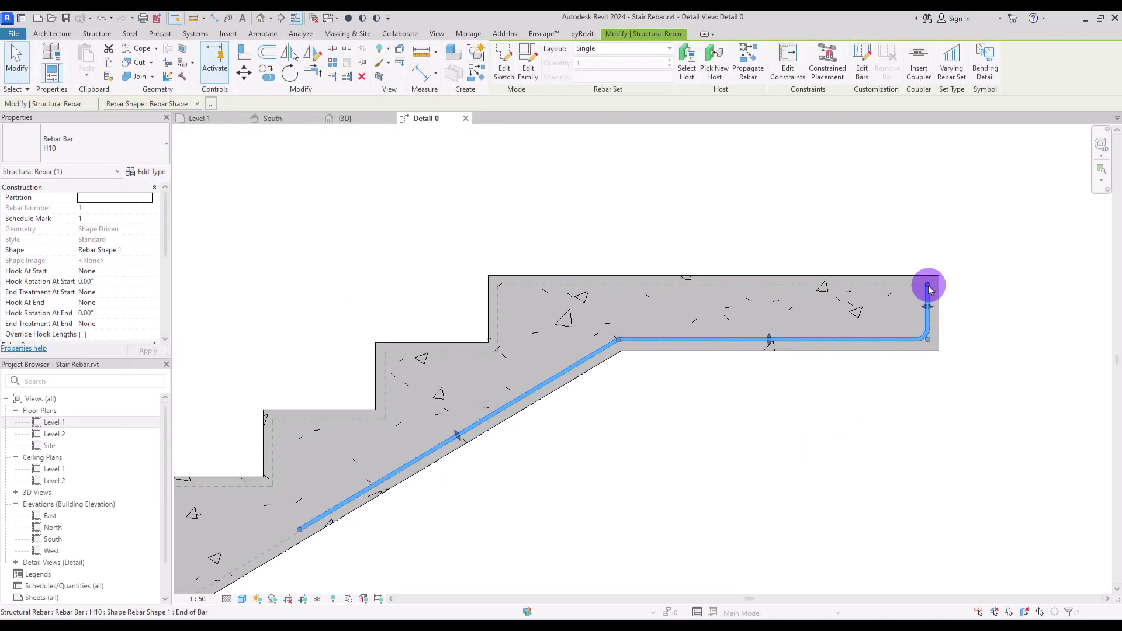
left_click(987, 355)
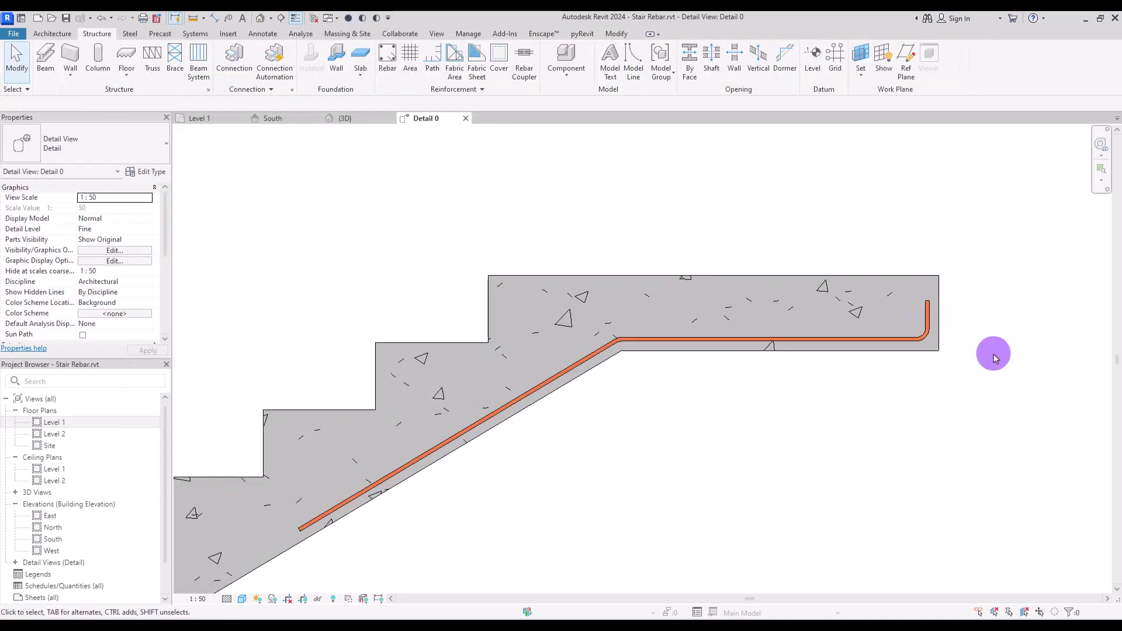
left_click(927, 331)
left_click(459, 206)
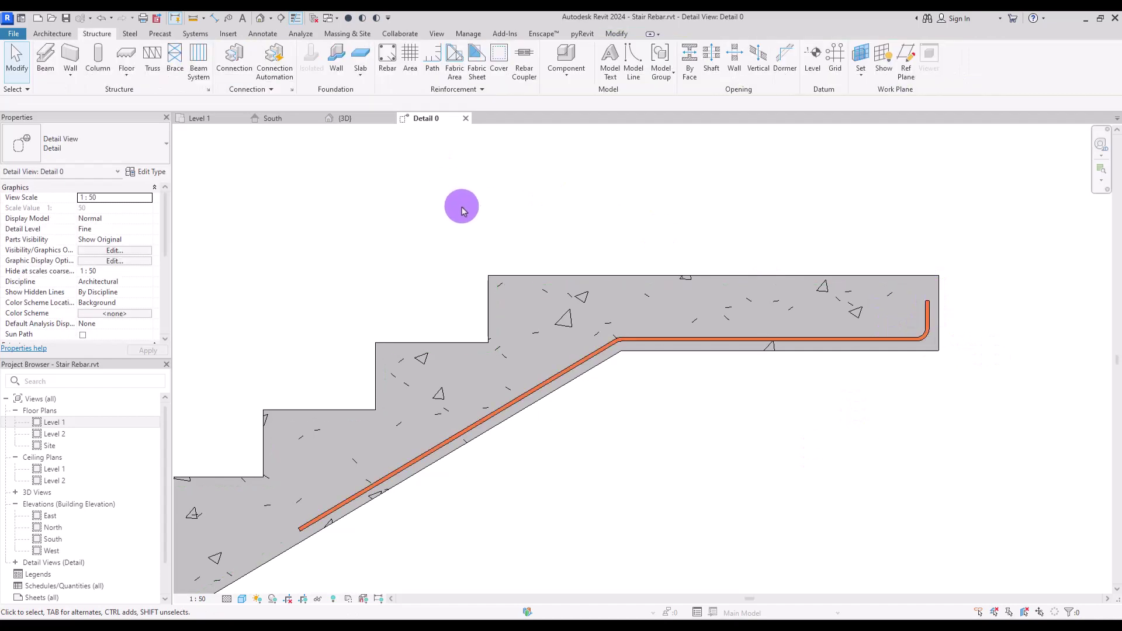
- In the Level 1 plan, distribute the bent bar across the stair width with a Fixed Number layout of 10 bars
left_click(720, 345)
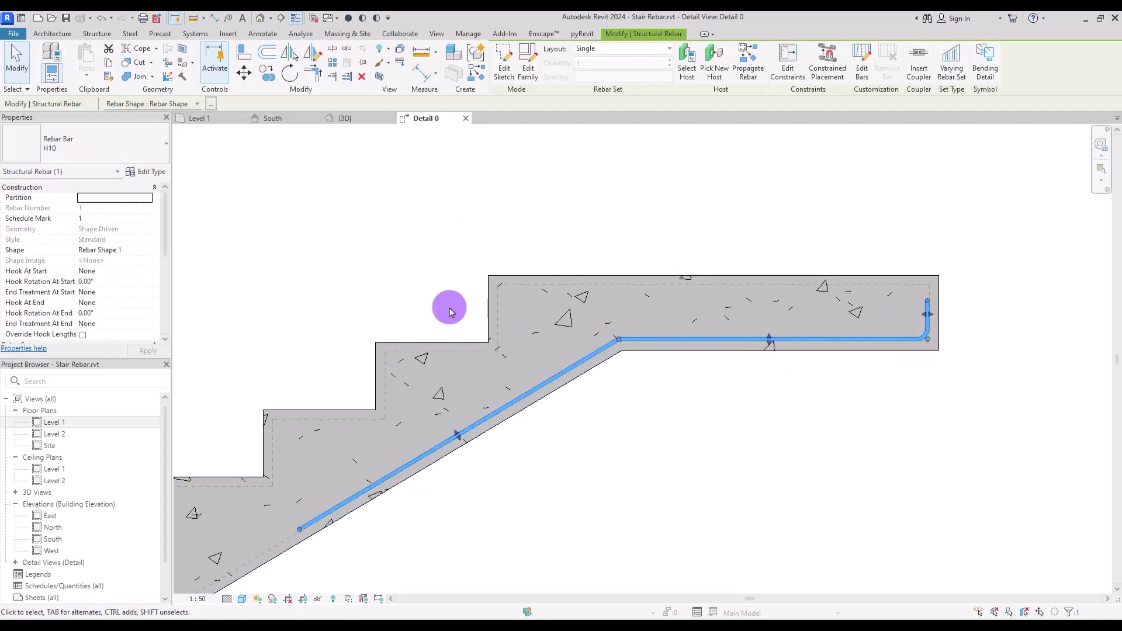
left_click(199, 119)
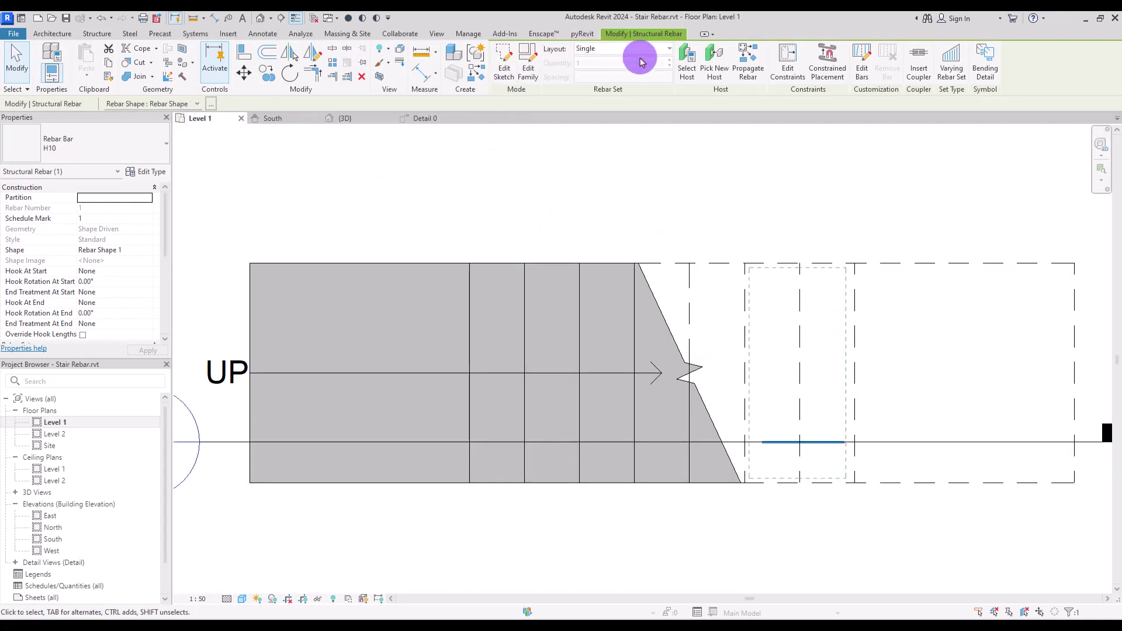
left_click(587, 50)
left_click(534, 90)
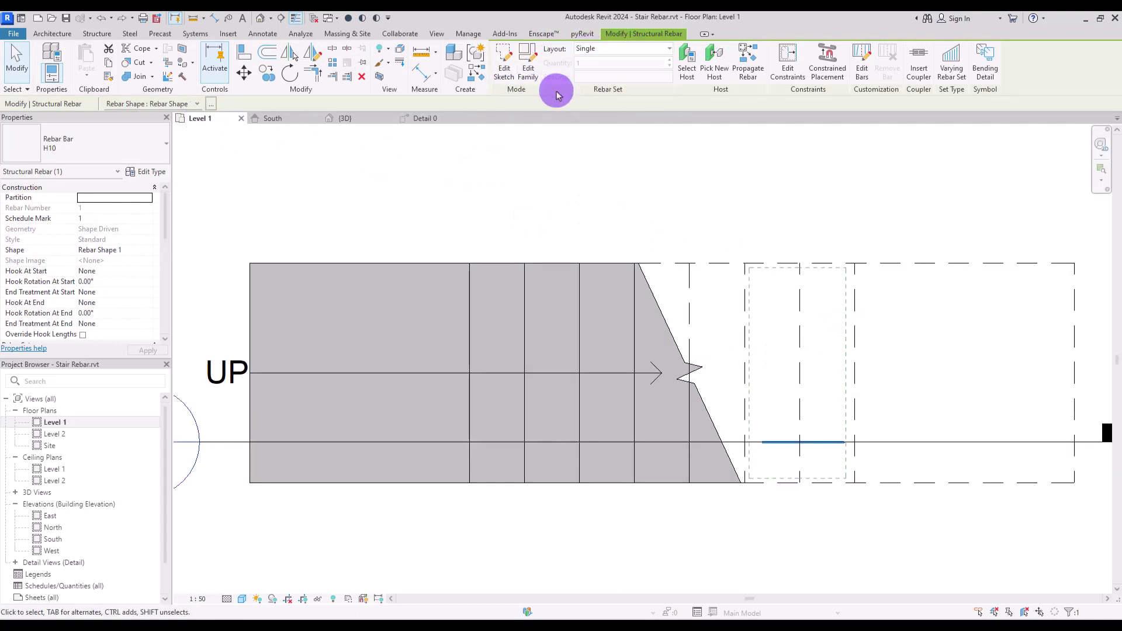
left_click(642, 52)
left_click(617, 76)
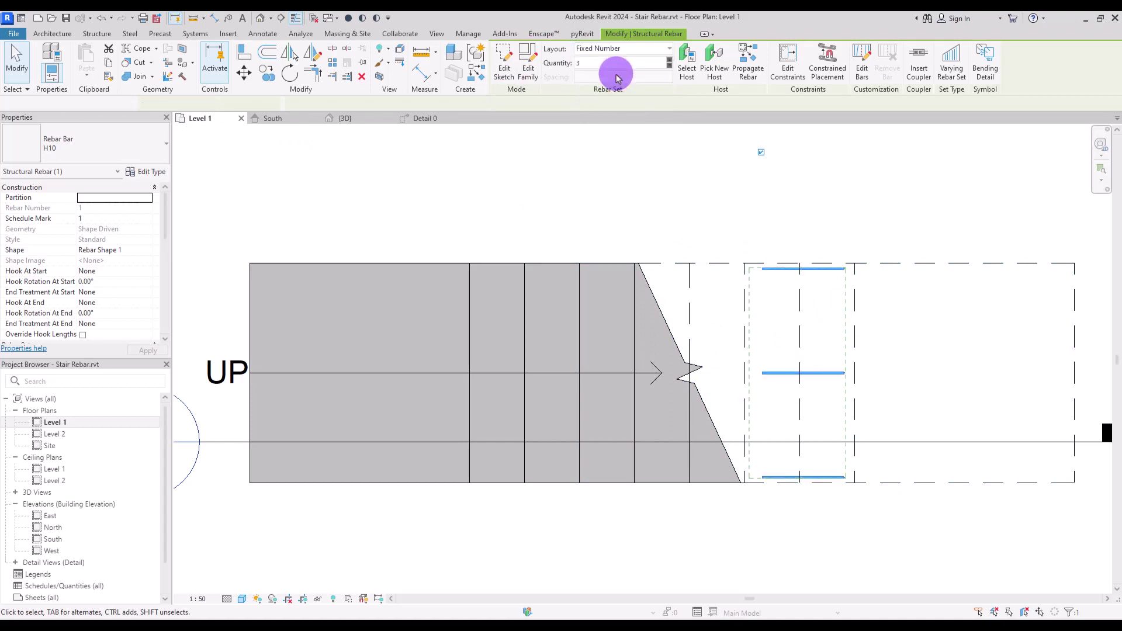
left_click(670, 62)
left_click(670, 62)
left_click(670, 62)
left_click(670, 62)
left_click(669, 62)
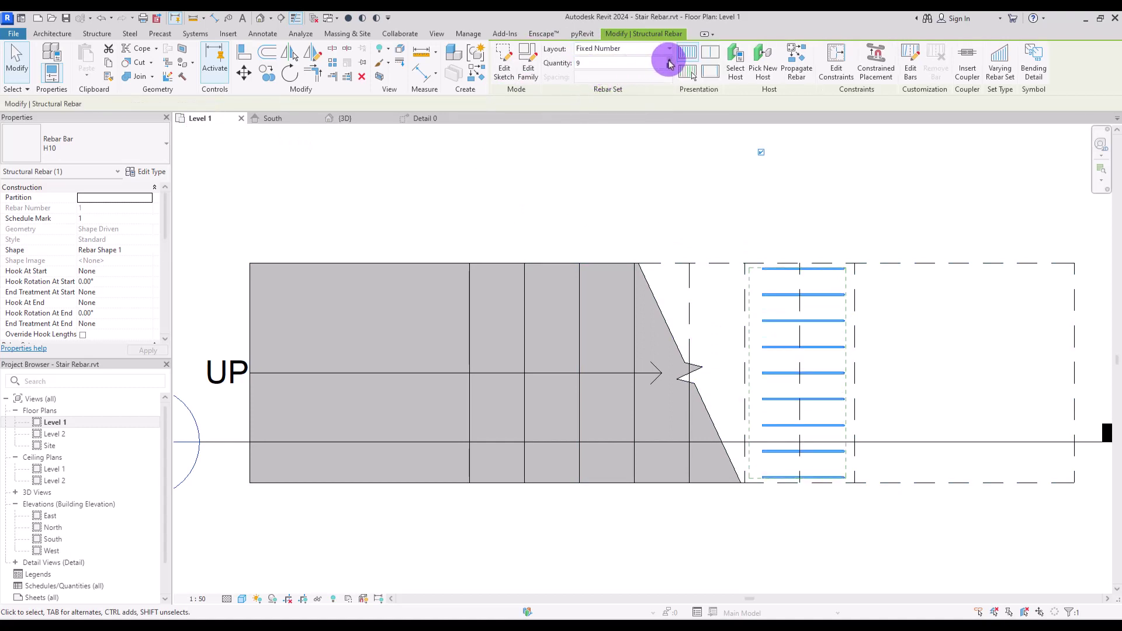
left_click(670, 62)
left_click(703, 326)
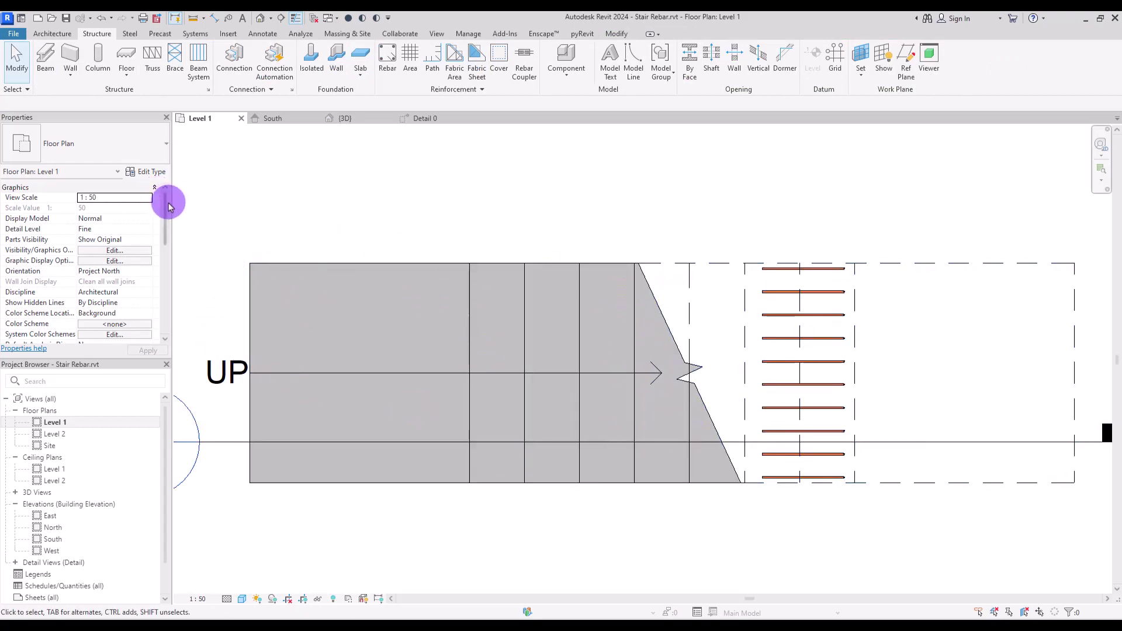
- Set the Level 1 view range's cut plane offset to 2.2
left_click_drag(168, 206, 170, 264)
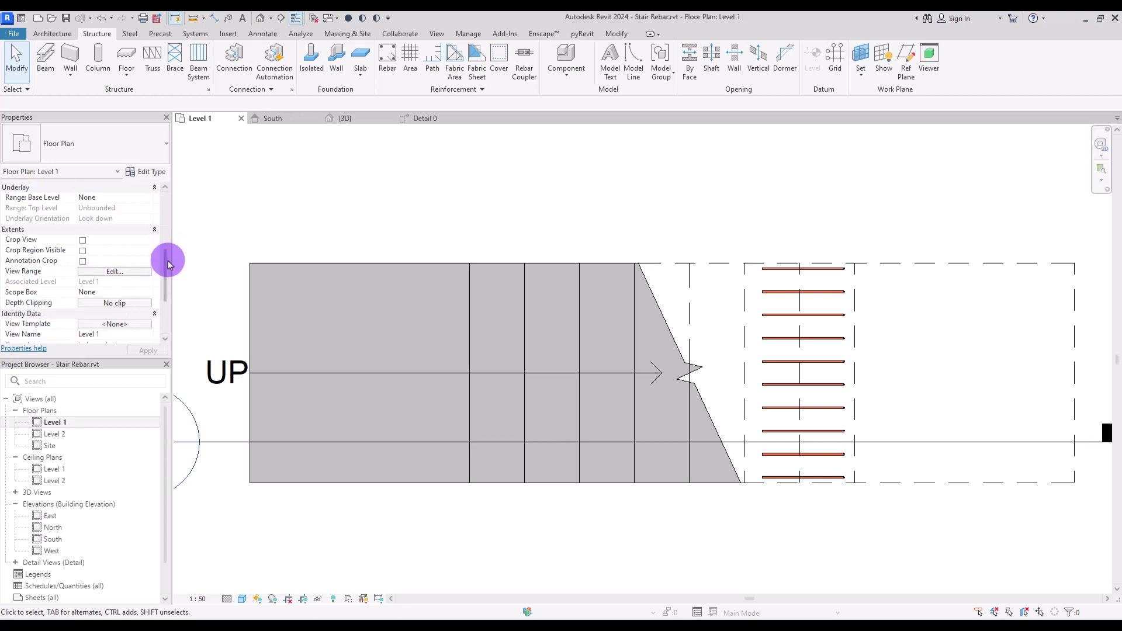
left_click(102, 272)
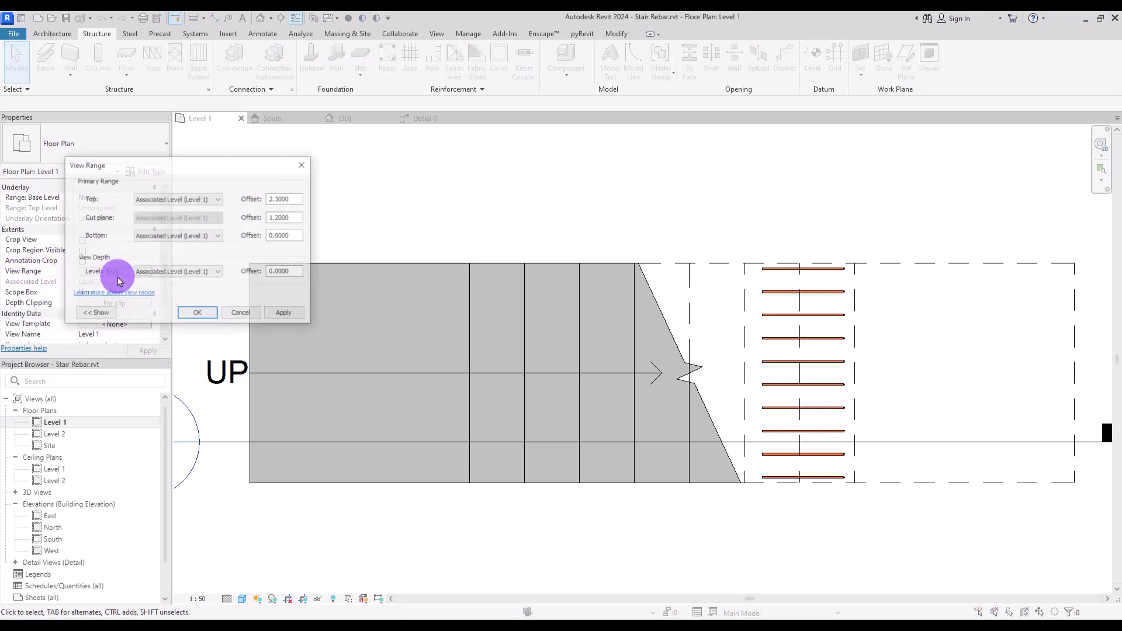
left_click(295, 218)
left_click_drag(295, 218, 217, 228)
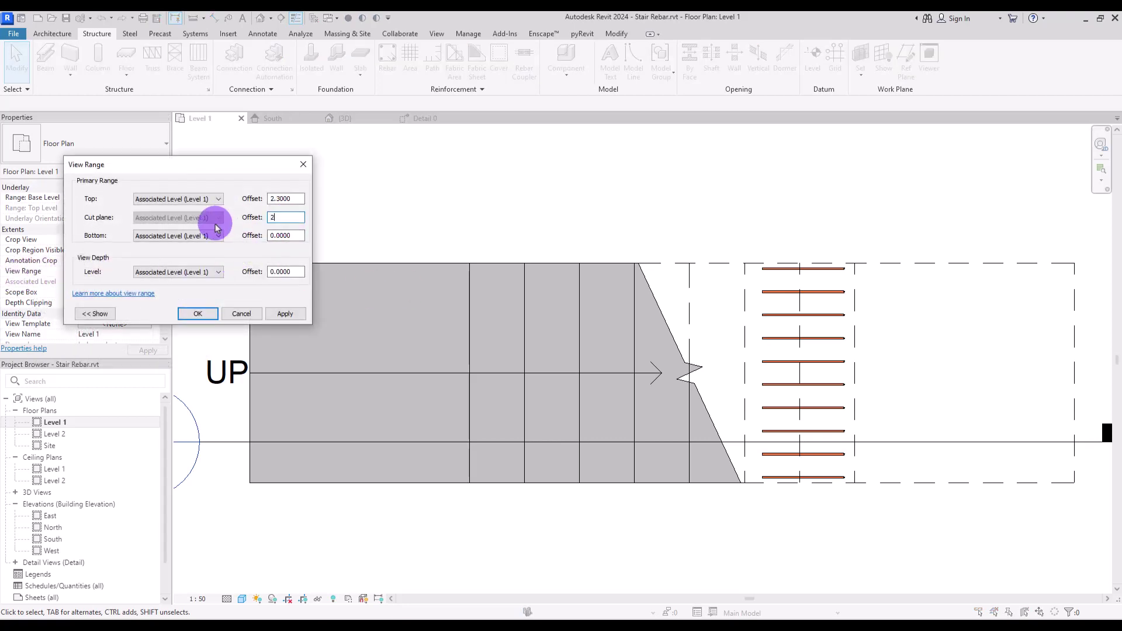
type("2.2")
key("Return")
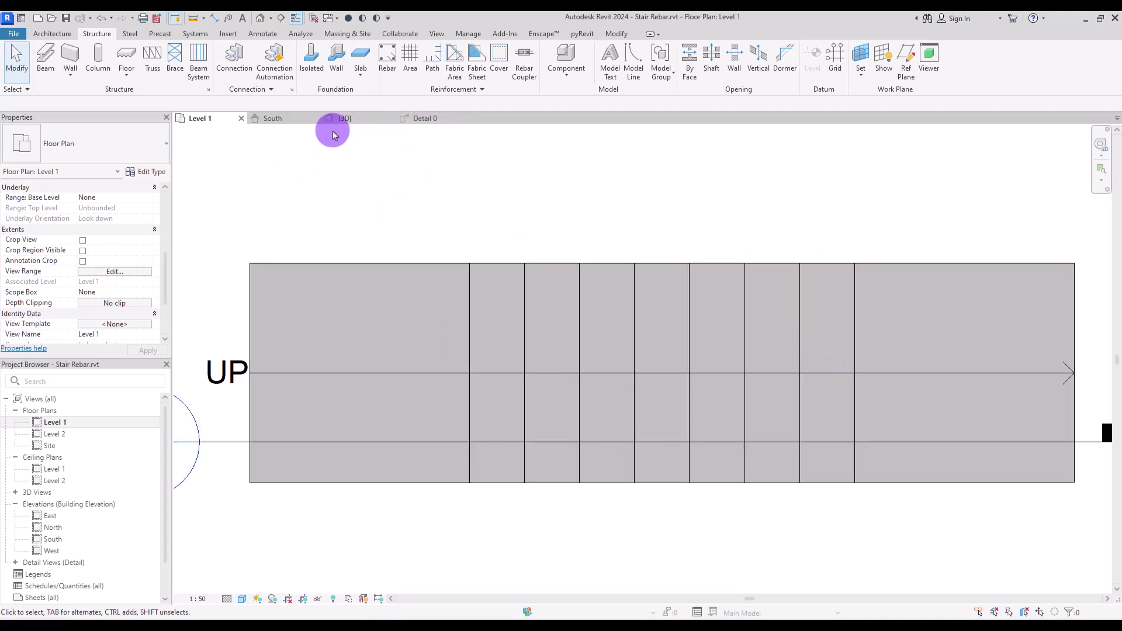
- Make the rebar set in Detail 0 unobscured in all listed views and inspect it in the 3D view
left_click(425, 118)
left_click(689, 342)
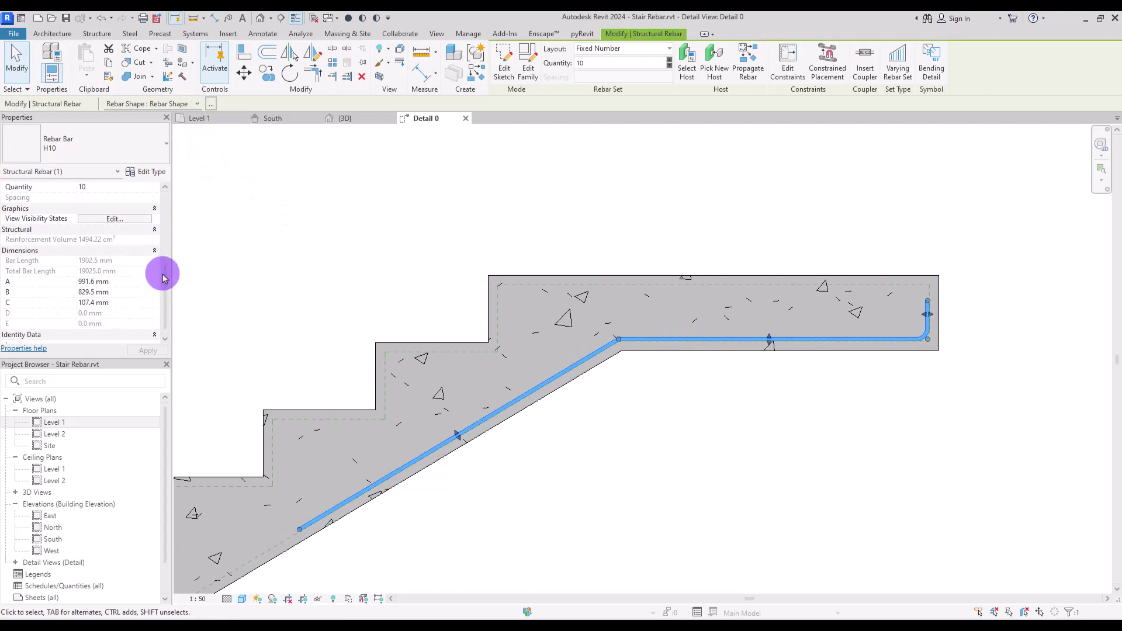
left_click(90, 225)
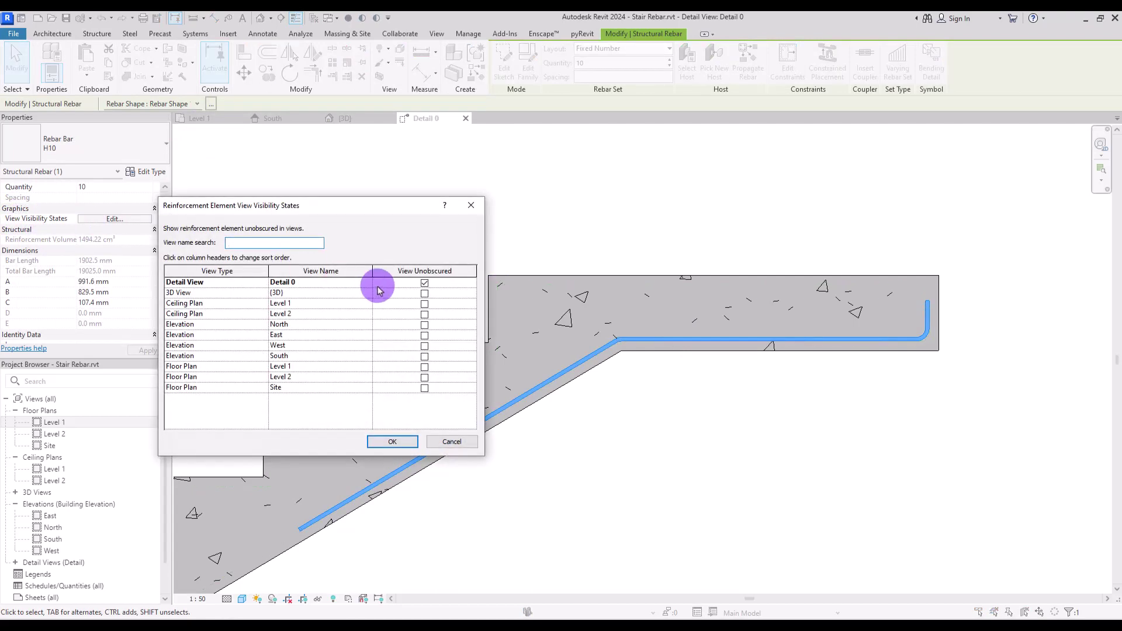
left_click(425, 294)
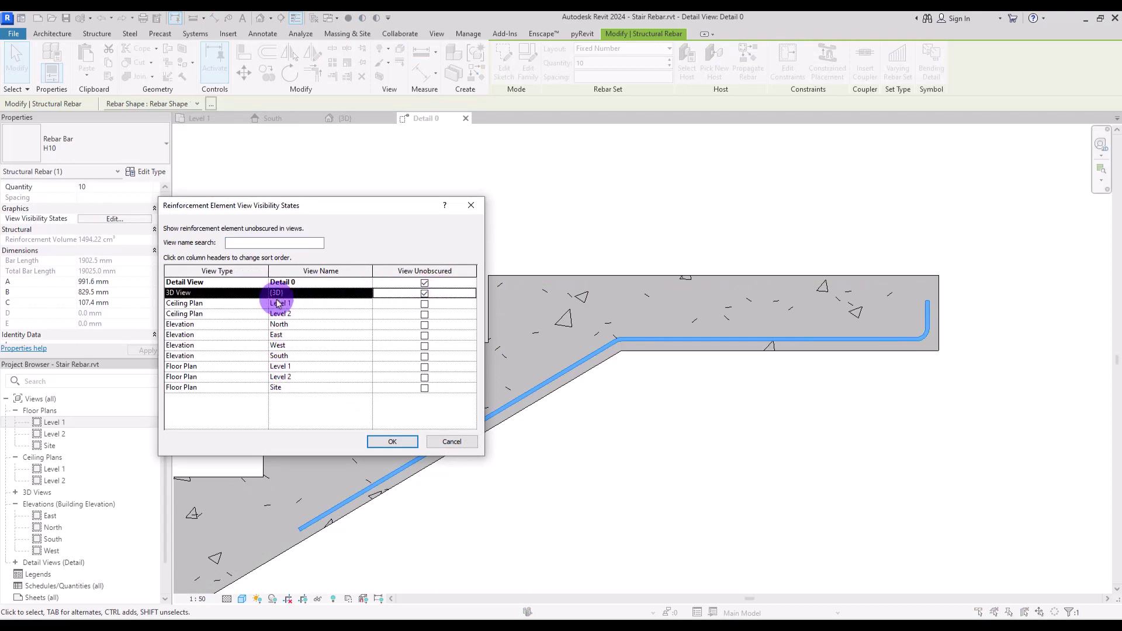
left_click(338, 388, "shift")
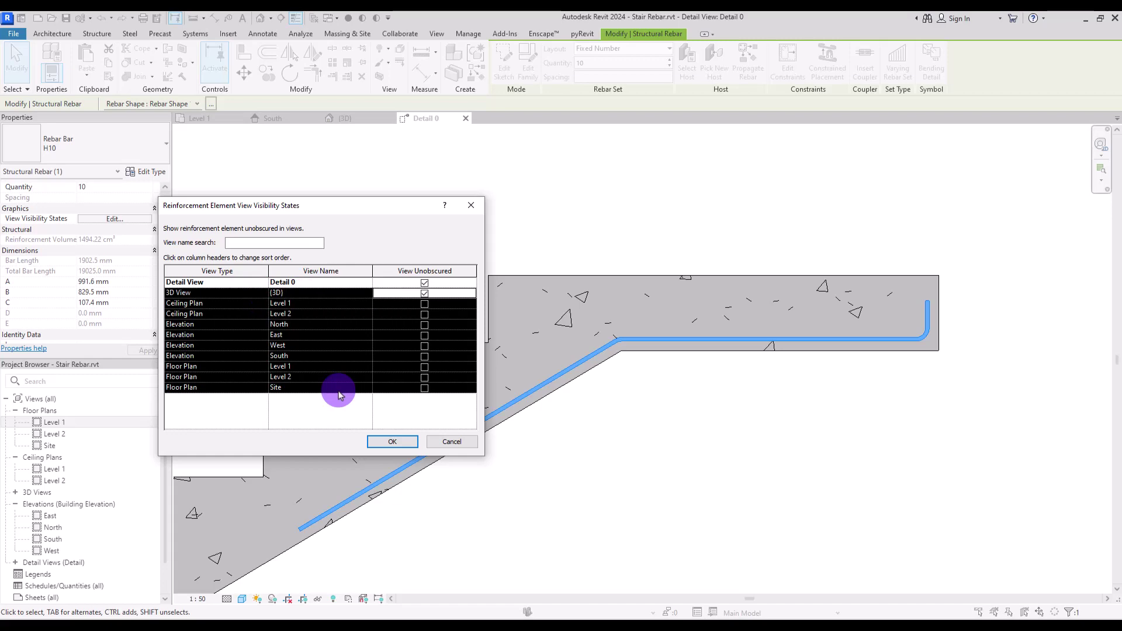
left_click(425, 388)
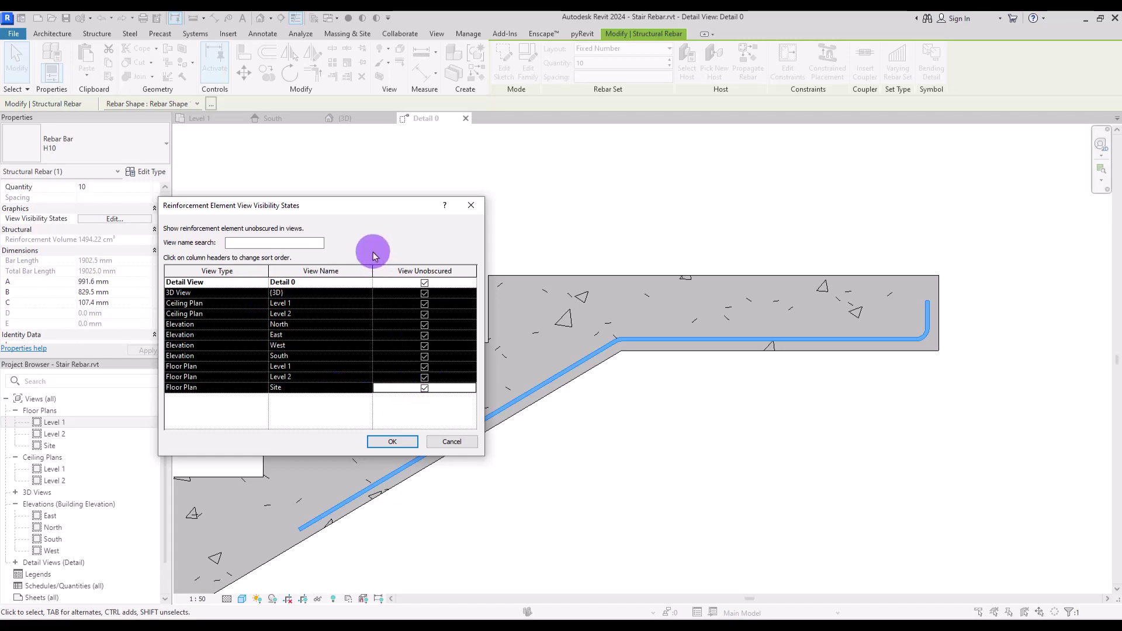
key("Return")
left_click(343, 123)
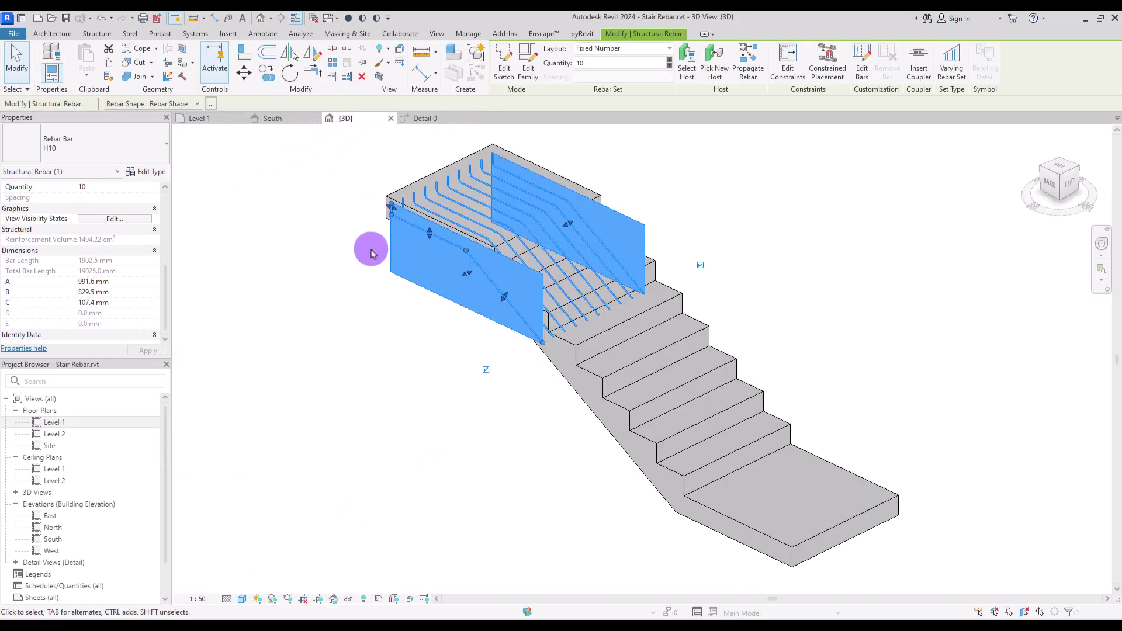
left_click(403, 436)
middle_click_drag(395, 335, 506, 365)
- In Detail 0, place a shape 12 bar in the stair along the landing's top, bending down at its outer end
key("ctrl+Tab")
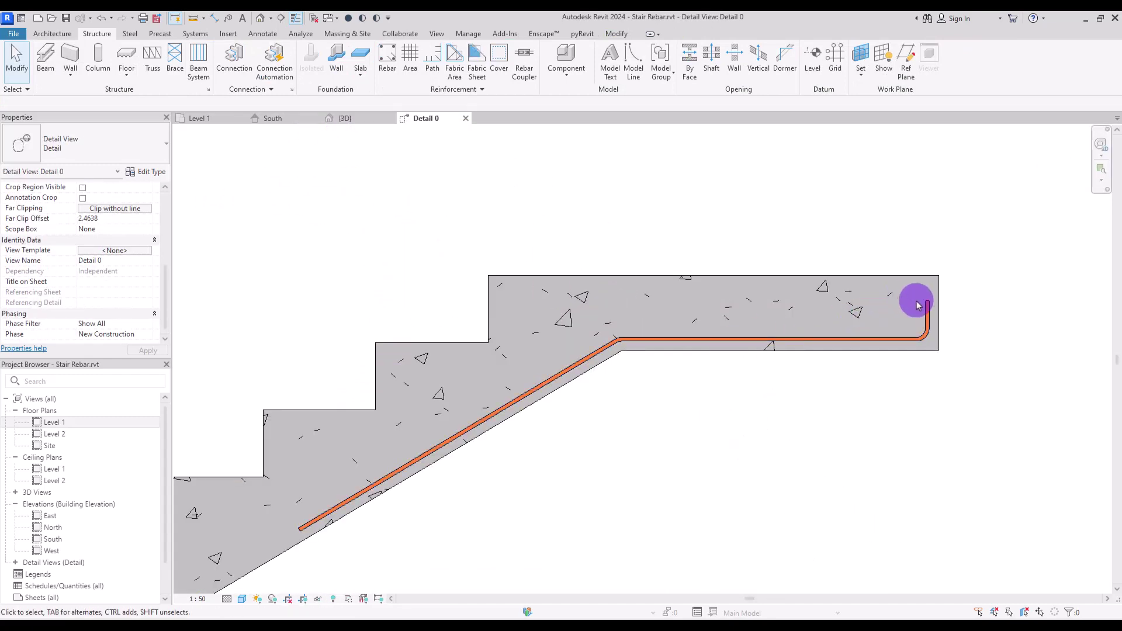
left_click(821, 284)
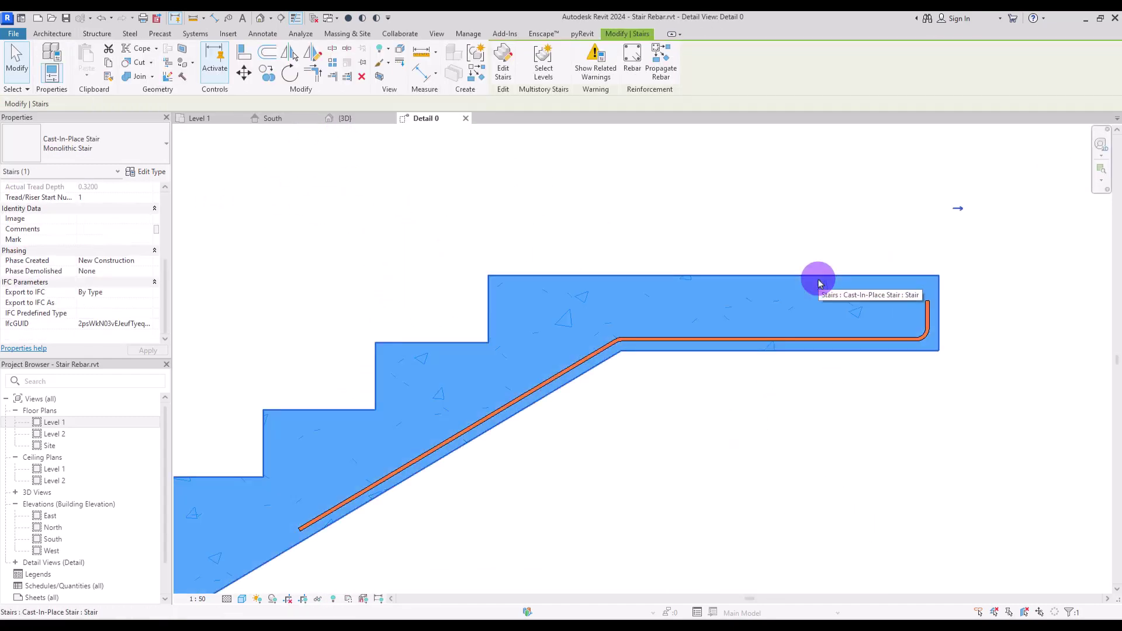
left_click(632, 58)
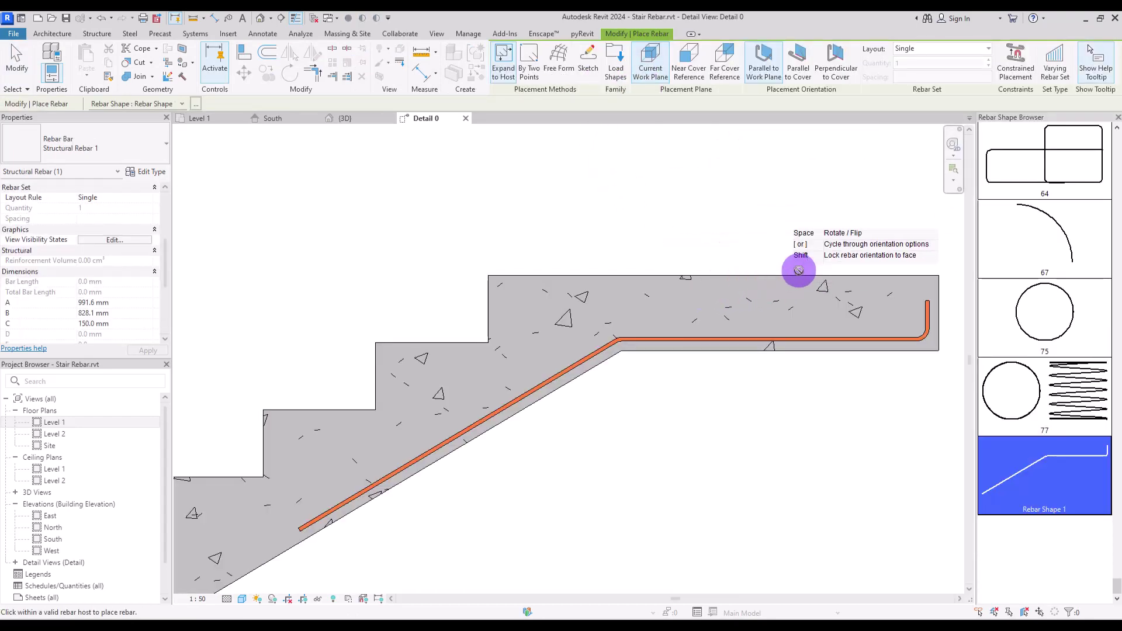
left_click_drag(1113, 599, 1116, 127)
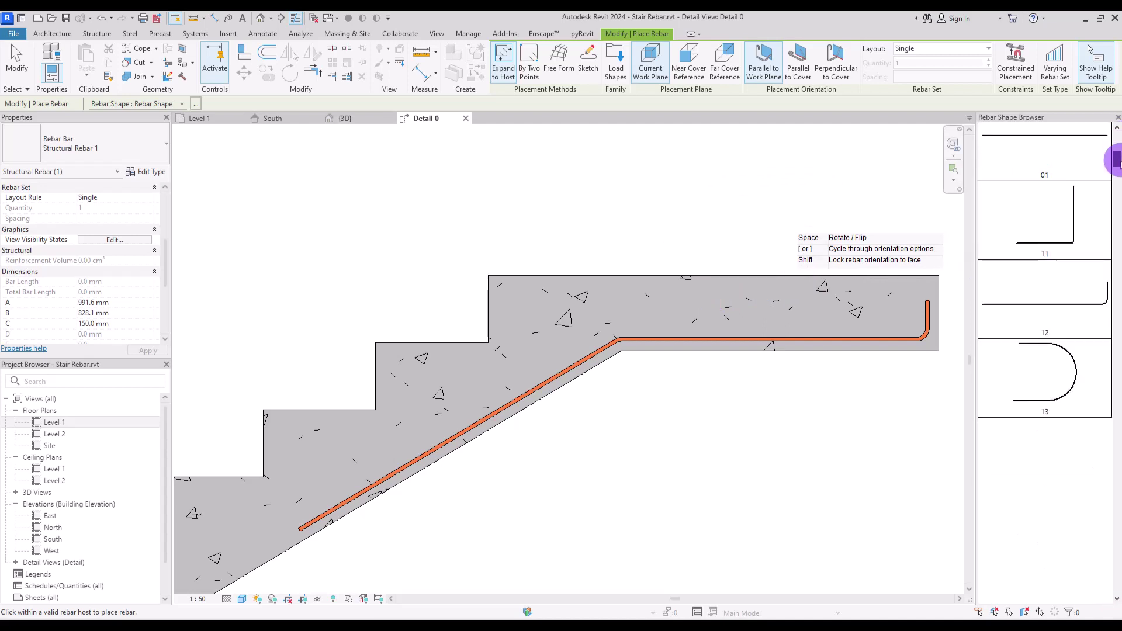
left_click(1062, 300)
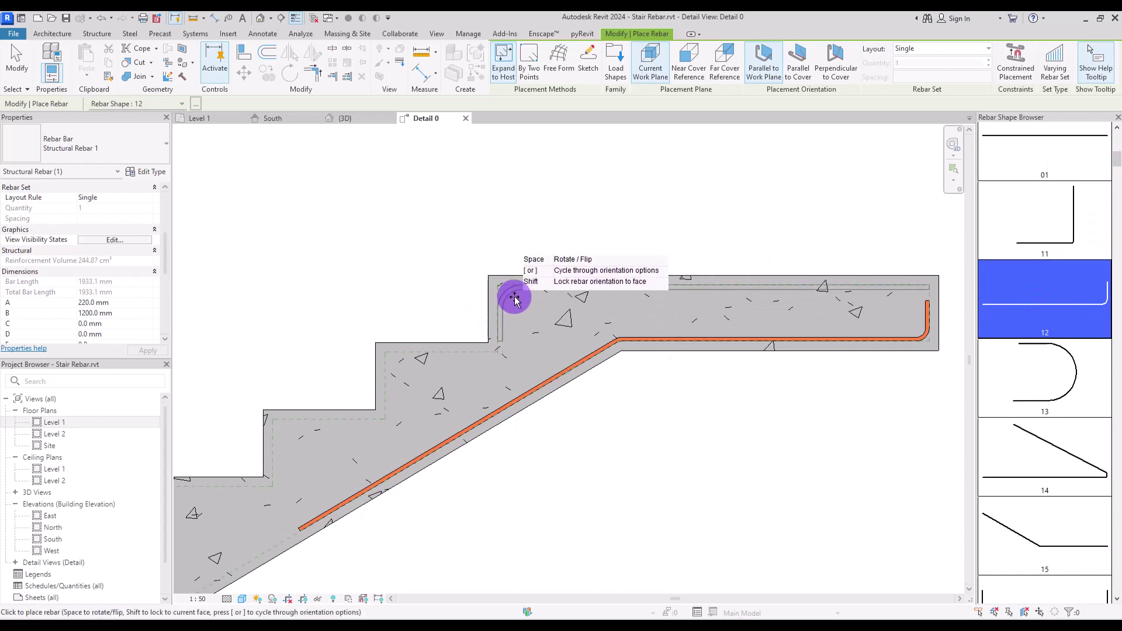
key("space")
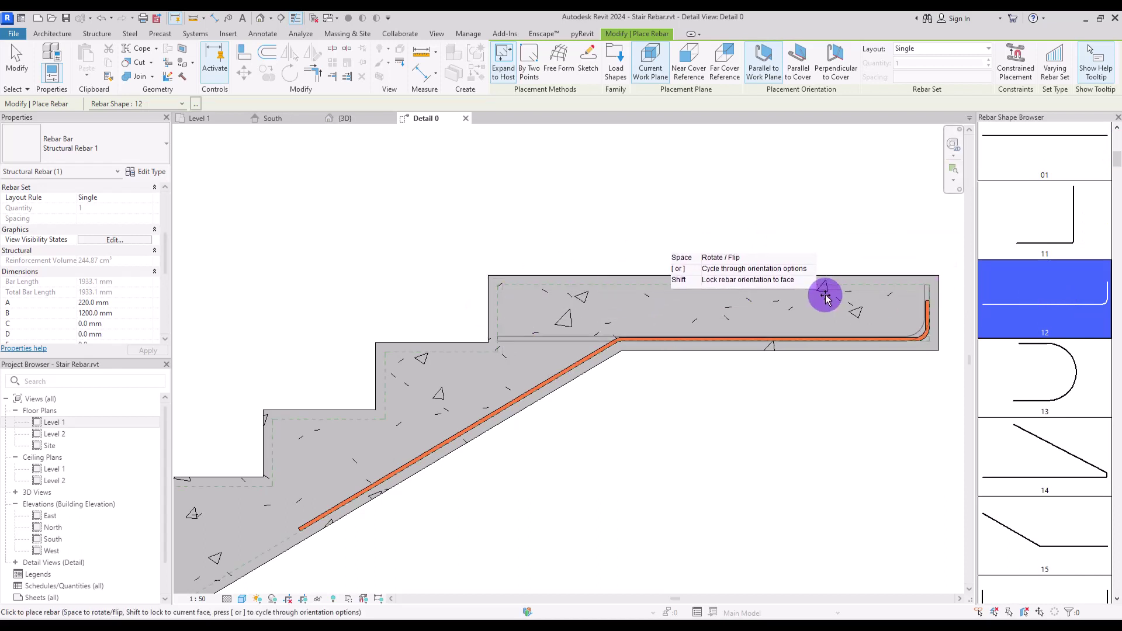
key("space")
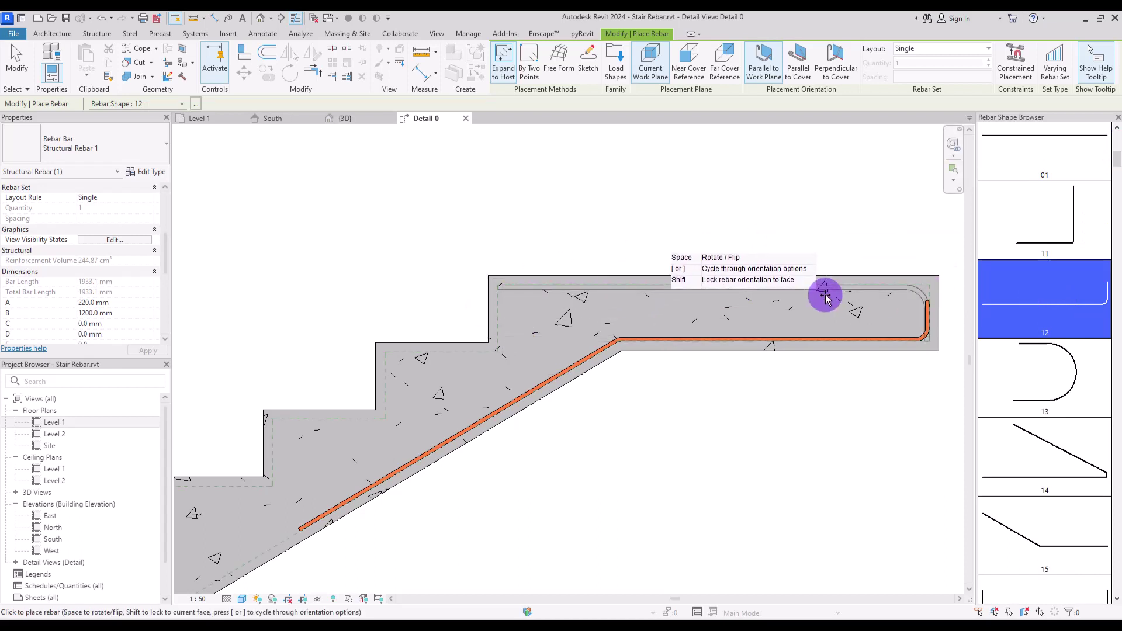
left_click(826, 300)
key("Escape")
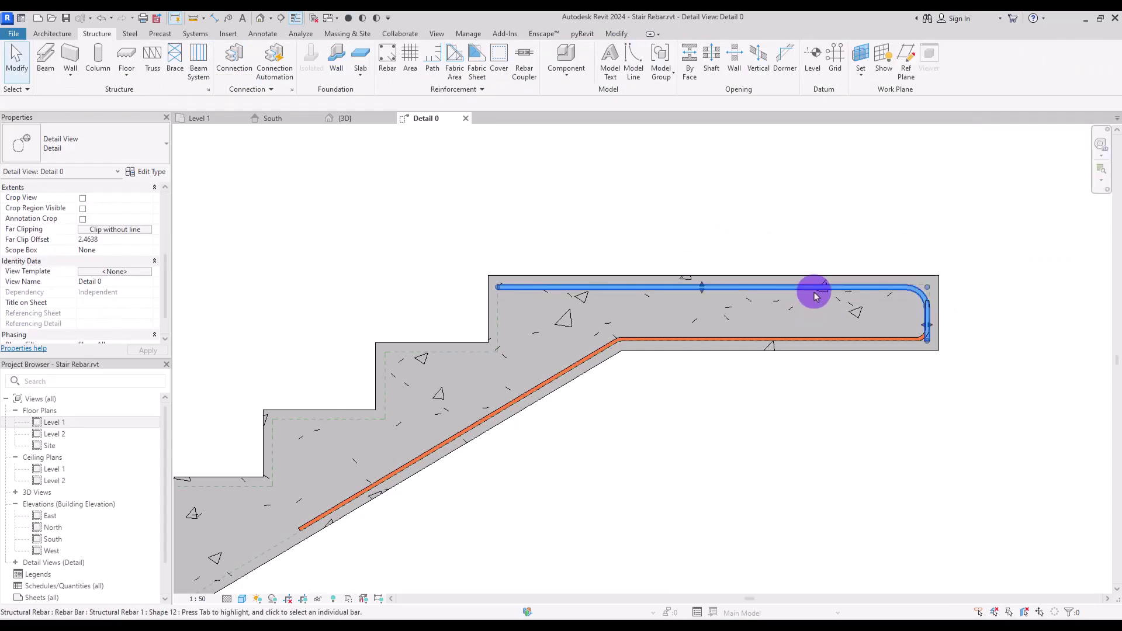
- Change the landing's top bar to the H10 rebar type
left_click(815, 297)
left_click(118, 142)
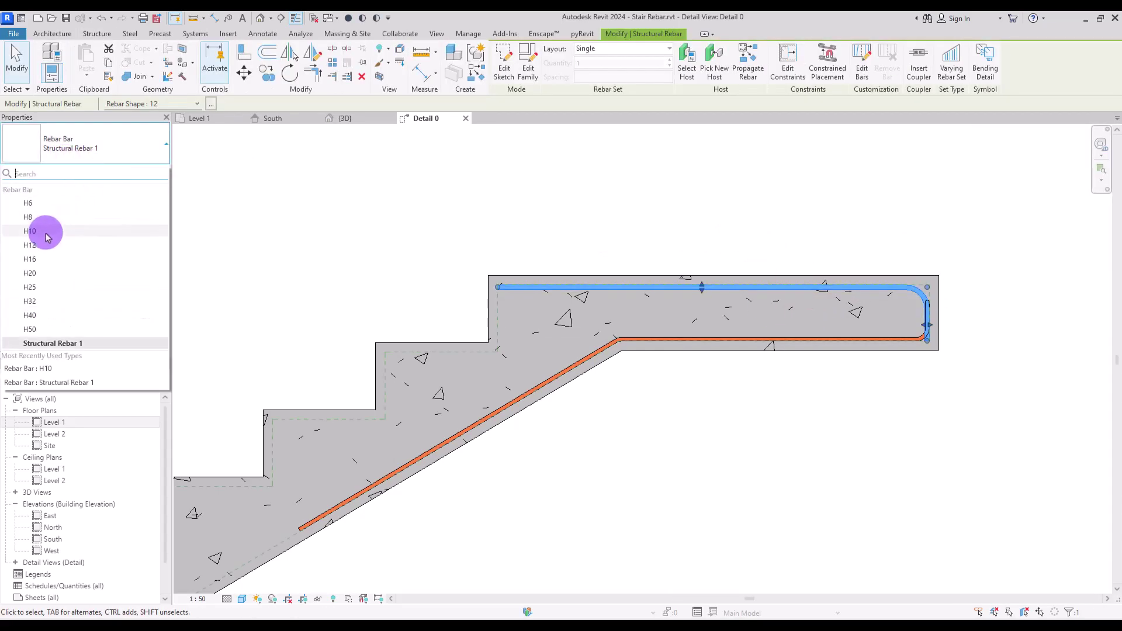
left_click(48, 233)
left_click(339, 176)
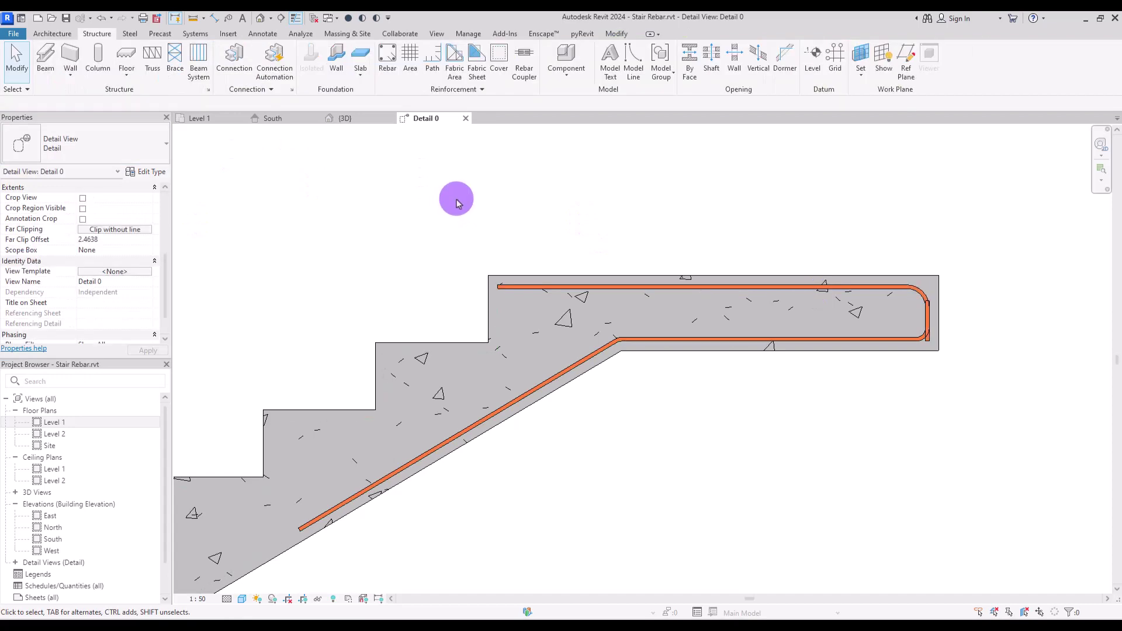
- Duplicate the H10 rebar type for the landing's top bar, keeping the suggested name
left_click(611, 288)
left_click(144, 171)
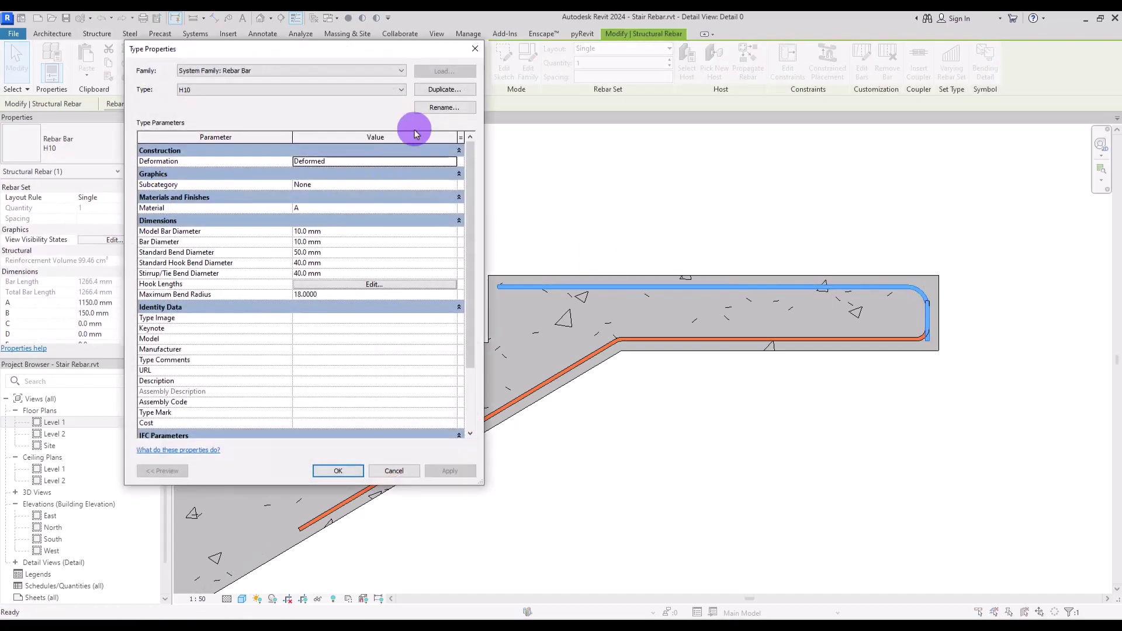
left_click(426, 92)
left_click(596, 287)
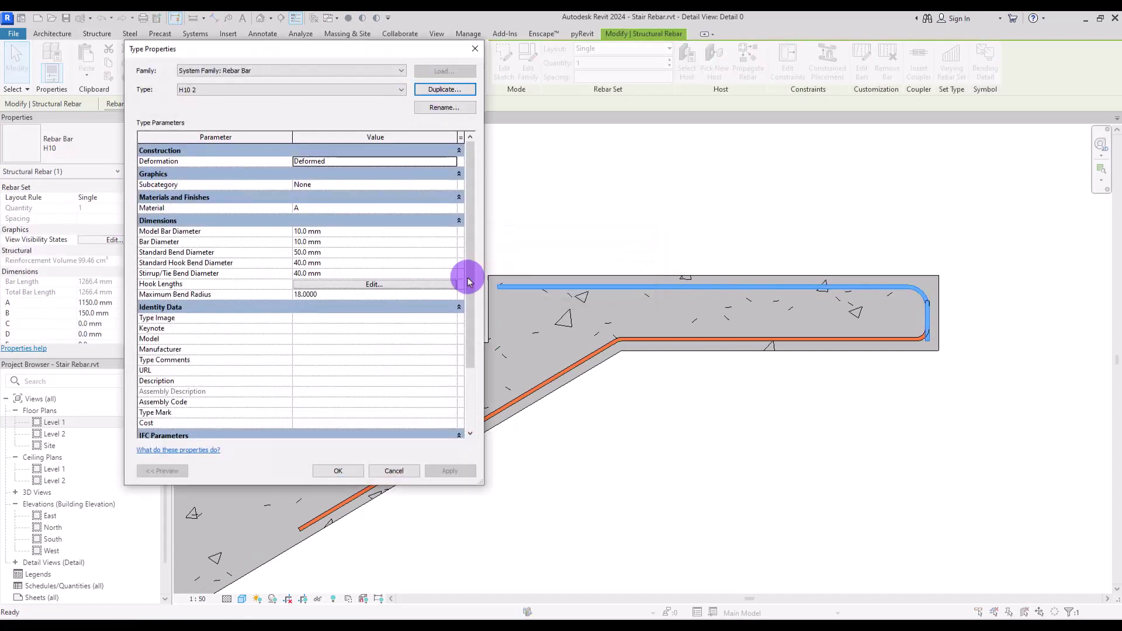
- Create a new material named B for the duplicated H10 2 rebar type
left_click(452, 209)
left_click(454, 208)
left_click(66, 471)
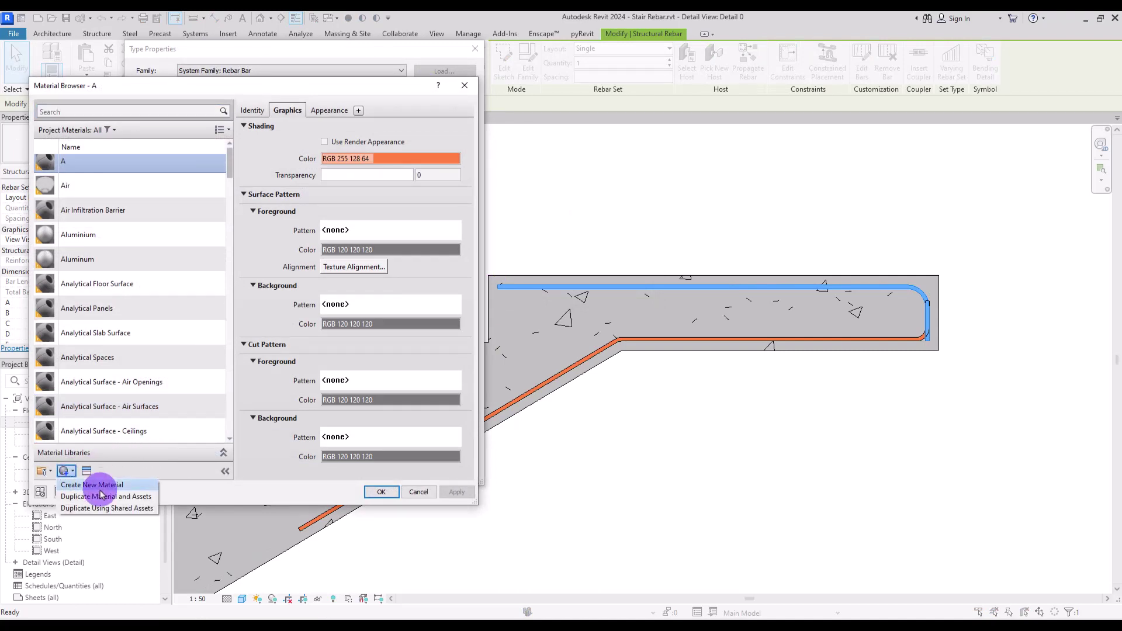
left_click(98, 485)
right_click(111, 285)
left_click(146, 341)
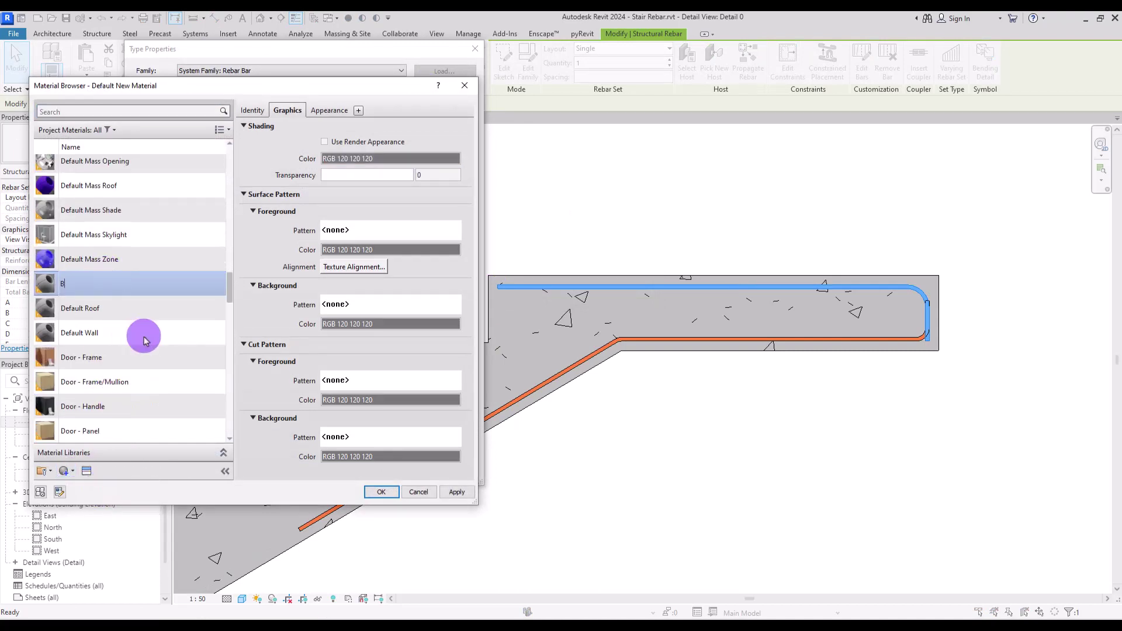
type("B")
- Set material B's shading color to RGB 0 128 192 and apply the material to the H10 2 rebar type
left_click(393, 157)
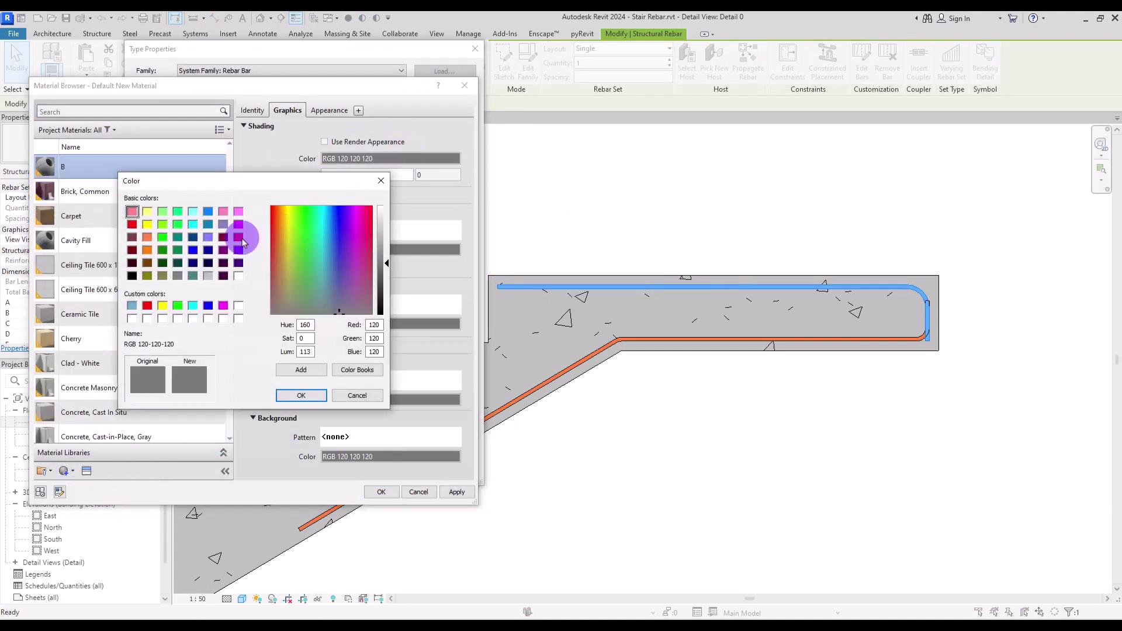
left_click(204, 229)
left_click(301, 395)
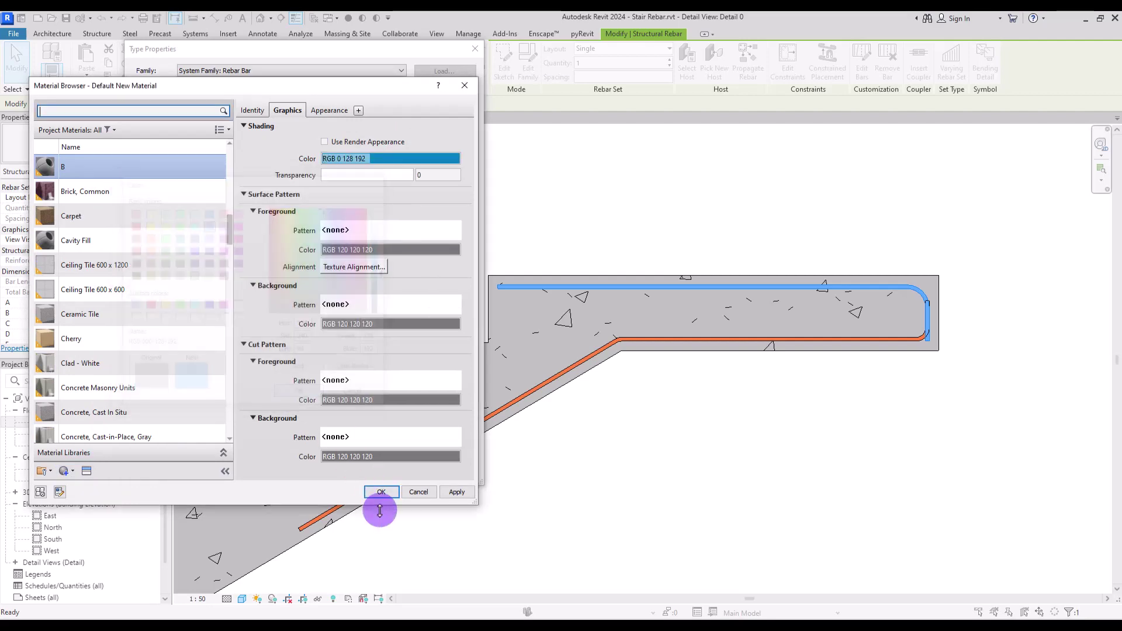
left_click(381, 491)
left_click(350, 468)
left_click(339, 260)
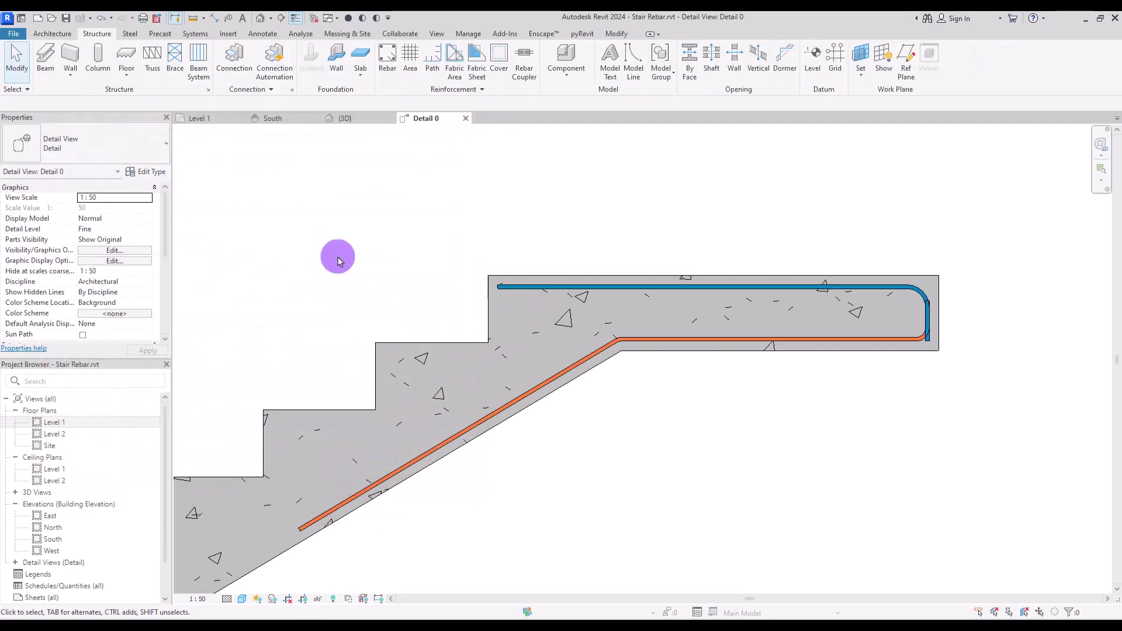
- In the landing top bar's sketch, draw a sloped line between the inner cover corners of the second and third steps below the landing
left_click(561, 288)
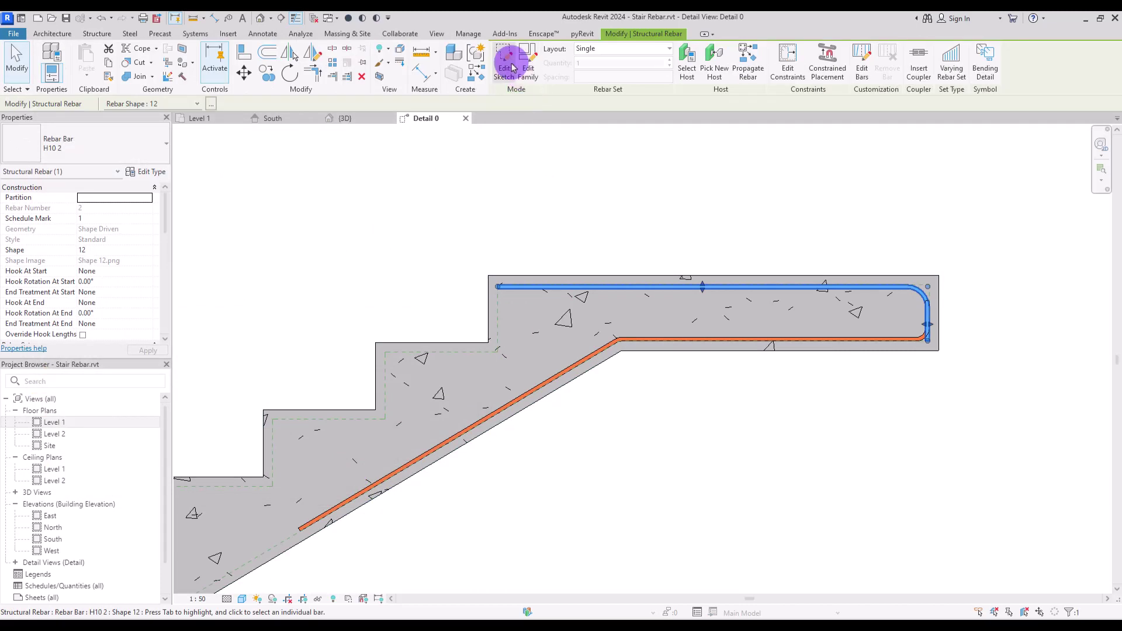
left_click(505, 62)
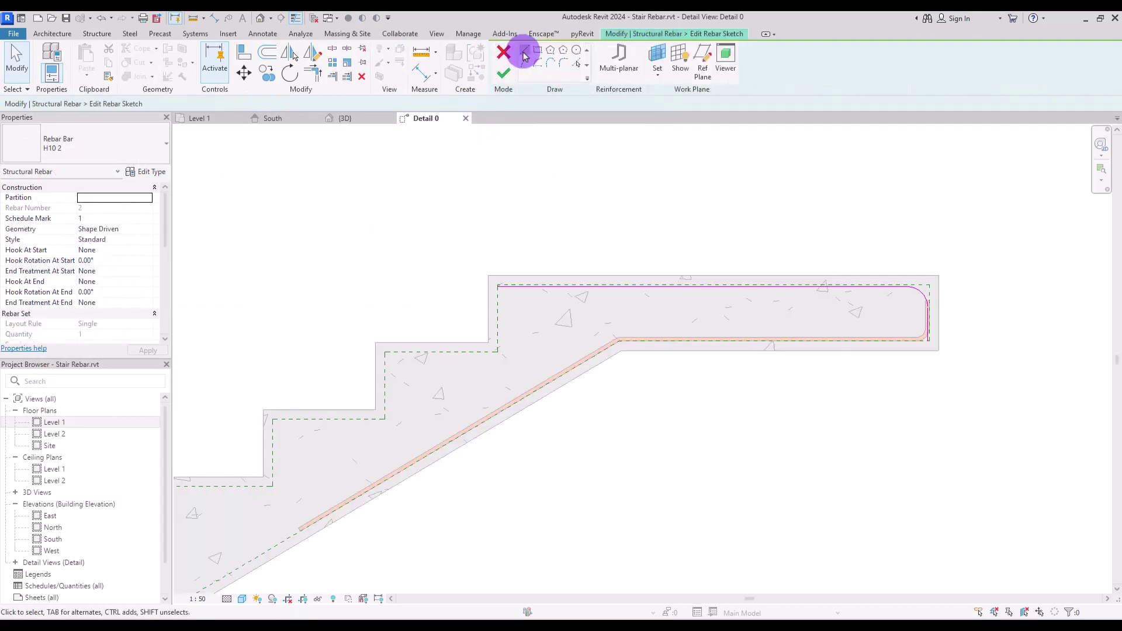
left_click(524, 56)
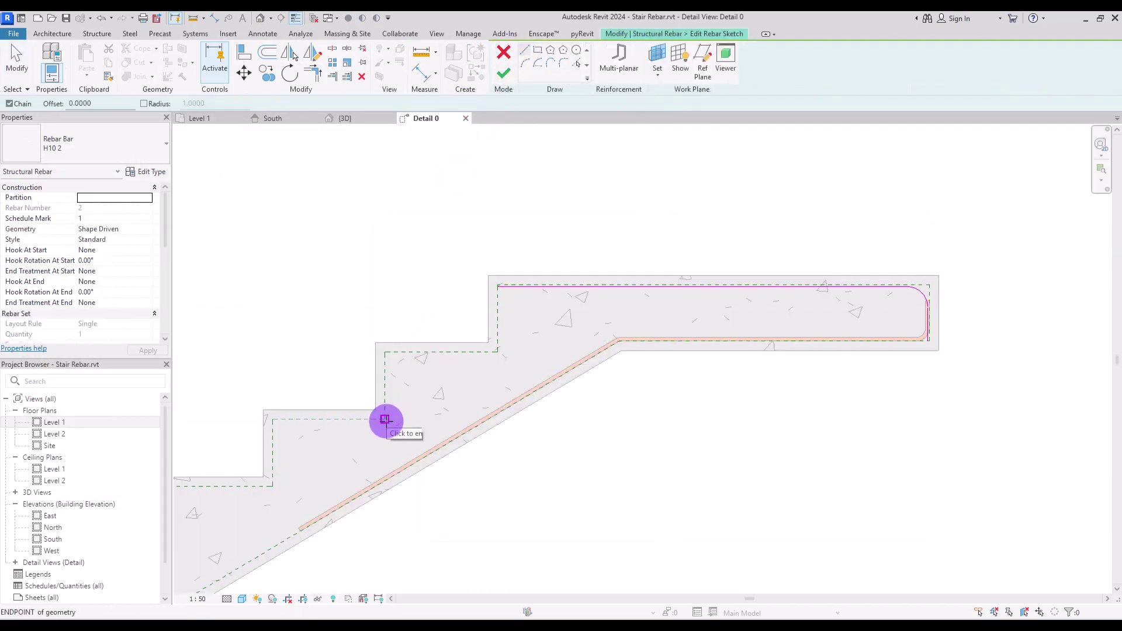
left_click(385, 419)
left_click(272, 486)
key("Escape")
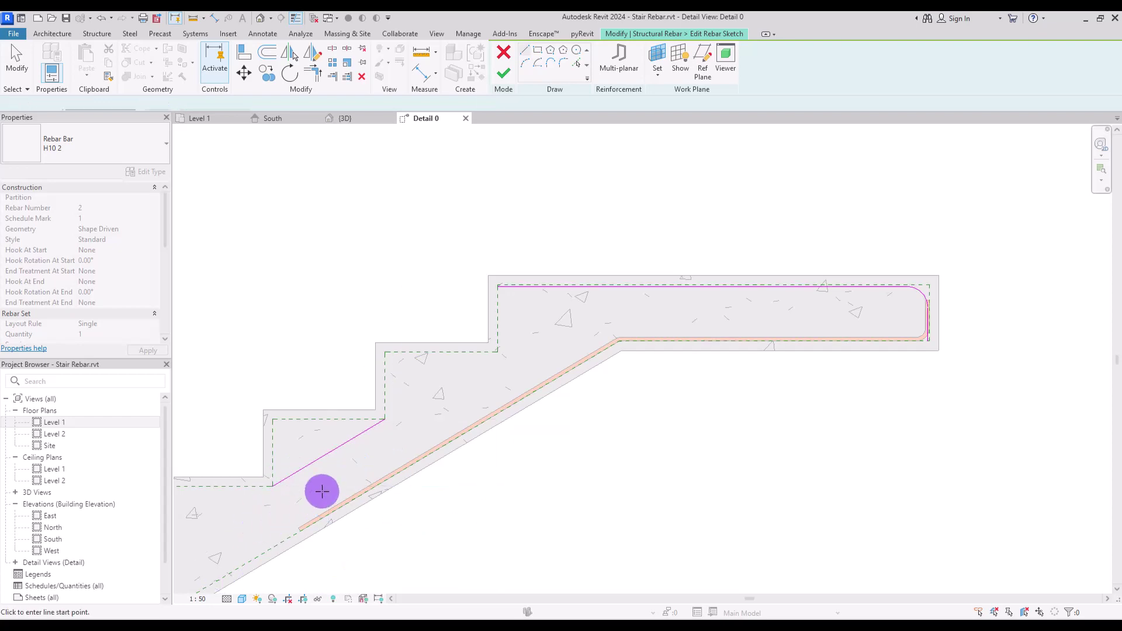
- Trim and extend the sloped line and the landing's top line to meet in a corner
left_click(313, 73)
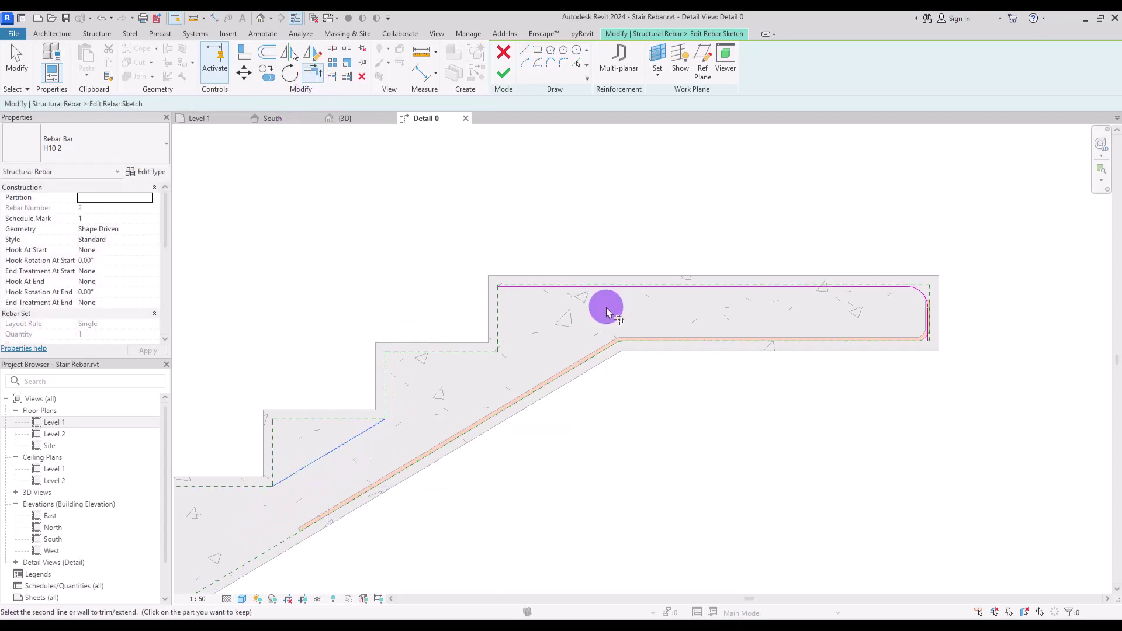
left_click(683, 286)
key("Escape")
- Shorten the vertical leg at the landing's outer end and delete the arc joining it to the top line
left_click(929, 319)
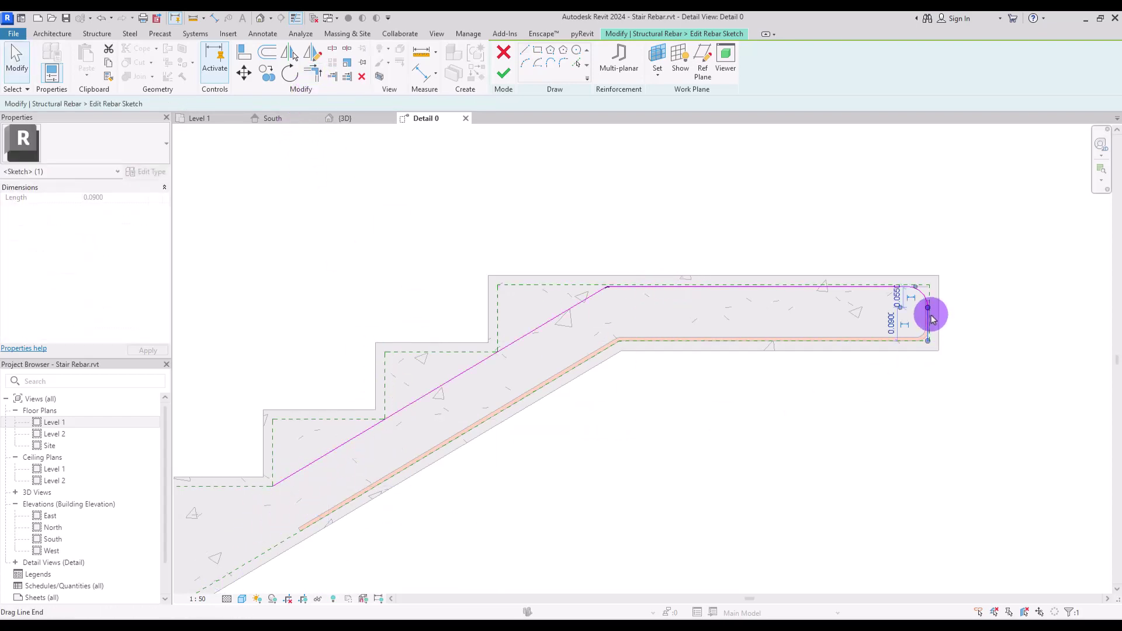
left_click_drag(927, 341, 928, 323)
left_click(918, 294)
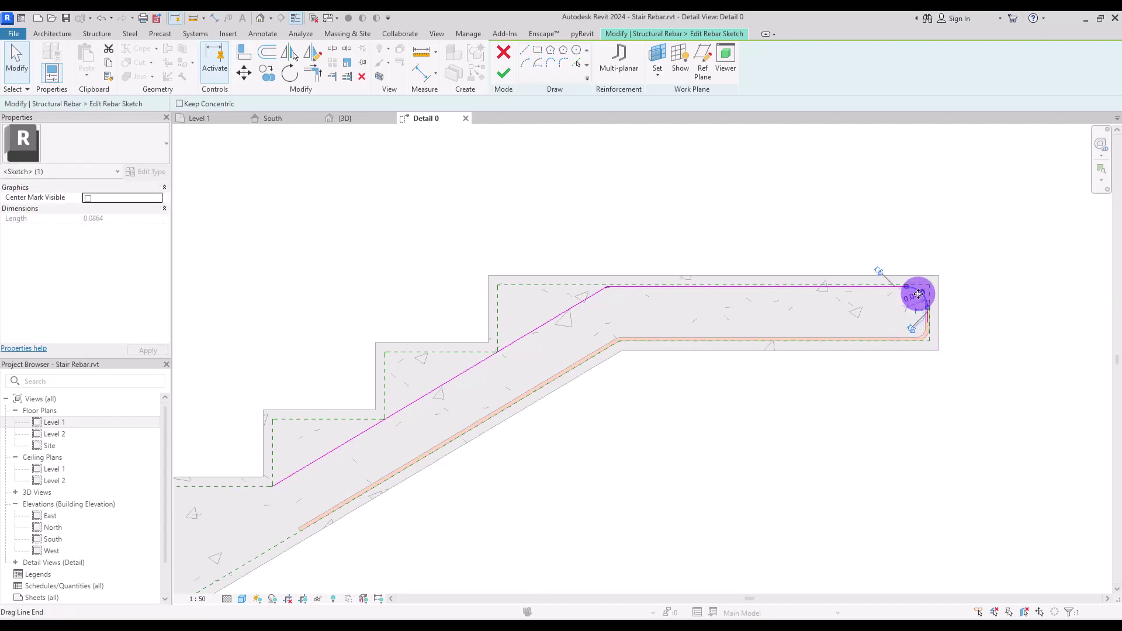
key("Delete")
- Trim the landing's top line and the shortened vertical leg to a corner, and finish the rebar sketch
left_click(313, 73)
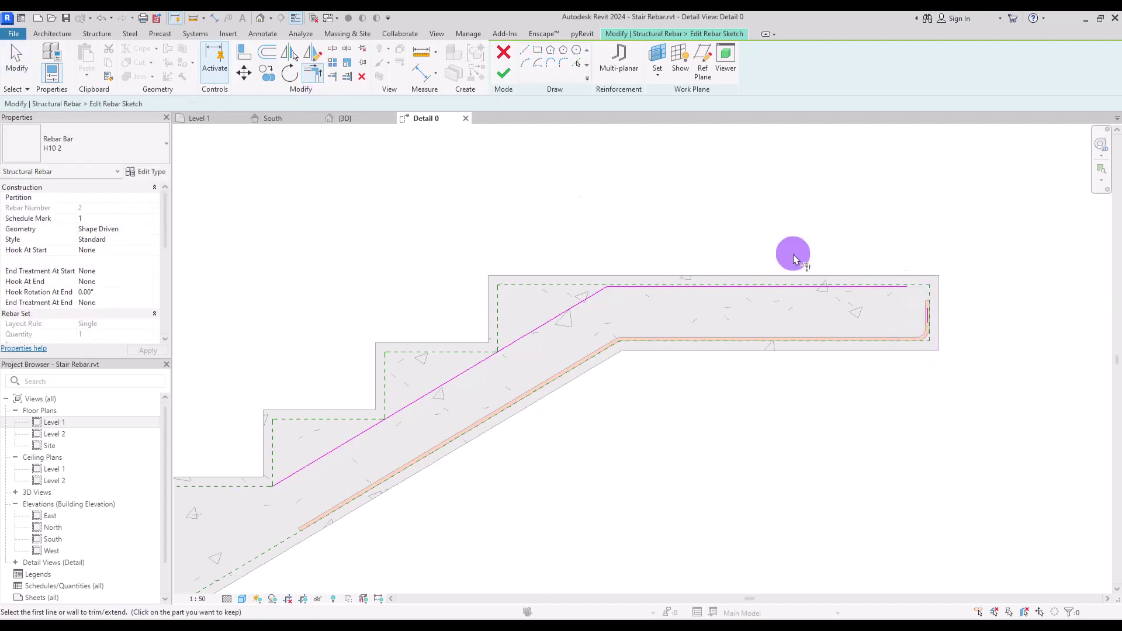
left_click(886, 291)
left_click(931, 325)
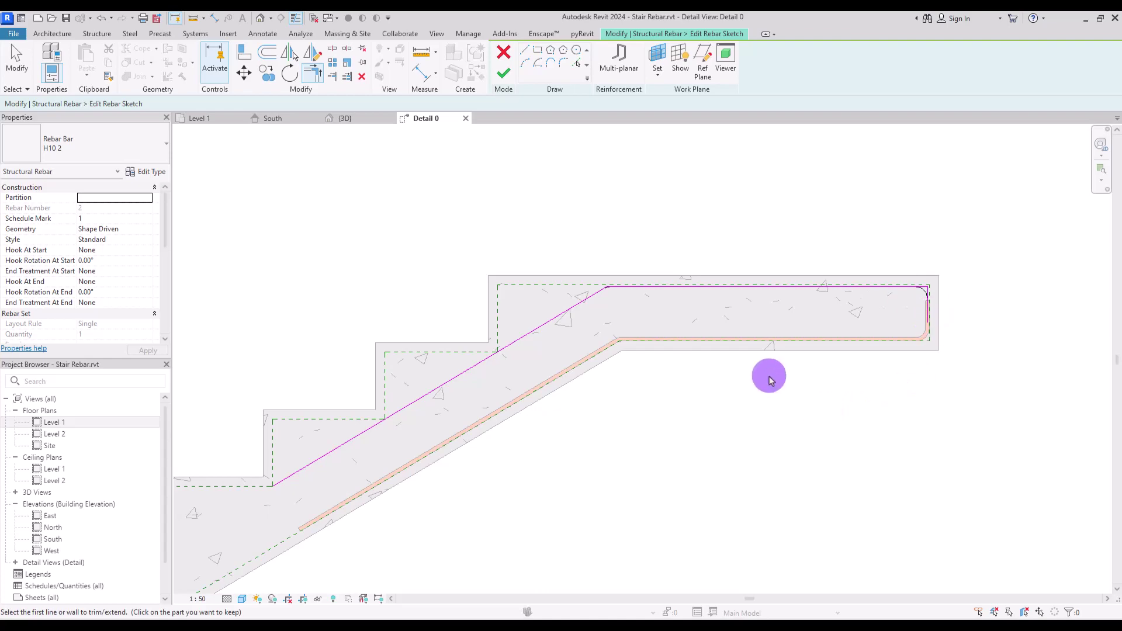
left_click(510, 93)
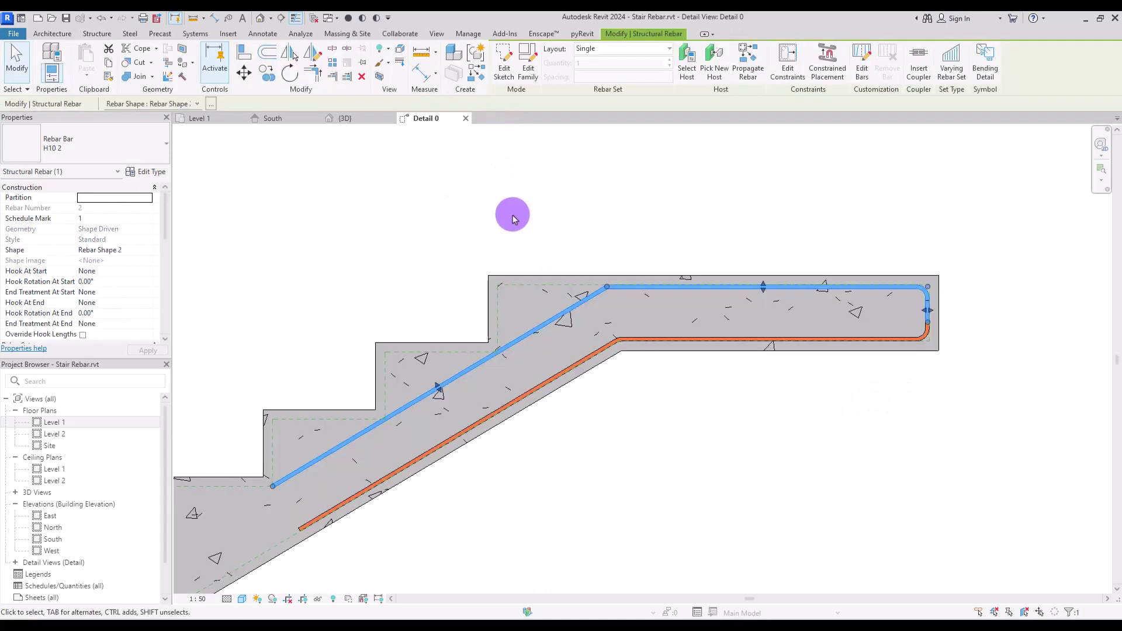
- In the 3D view, make the selected top bar unobscured in all listed views
left_click(349, 122)
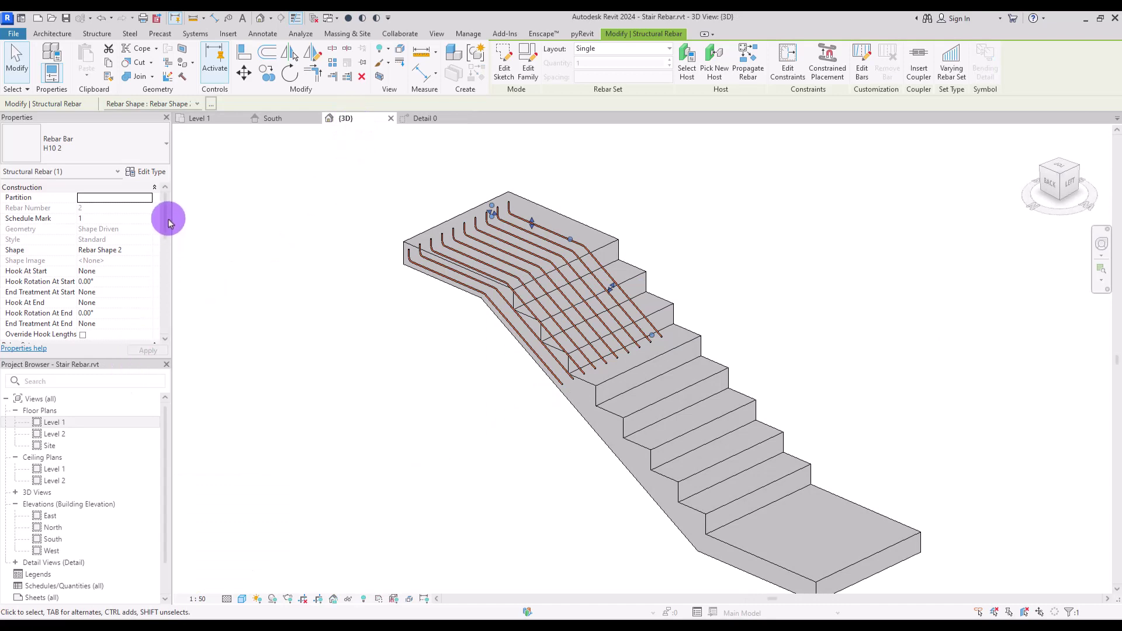
left_click_drag(169, 222, 166, 249)
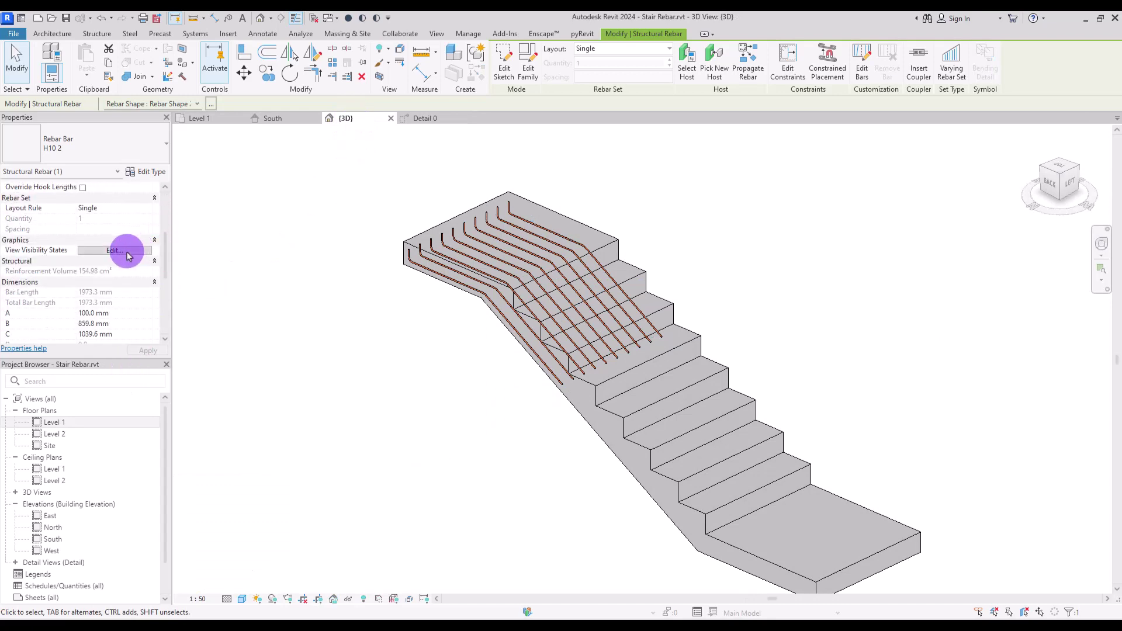
left_click(115, 250)
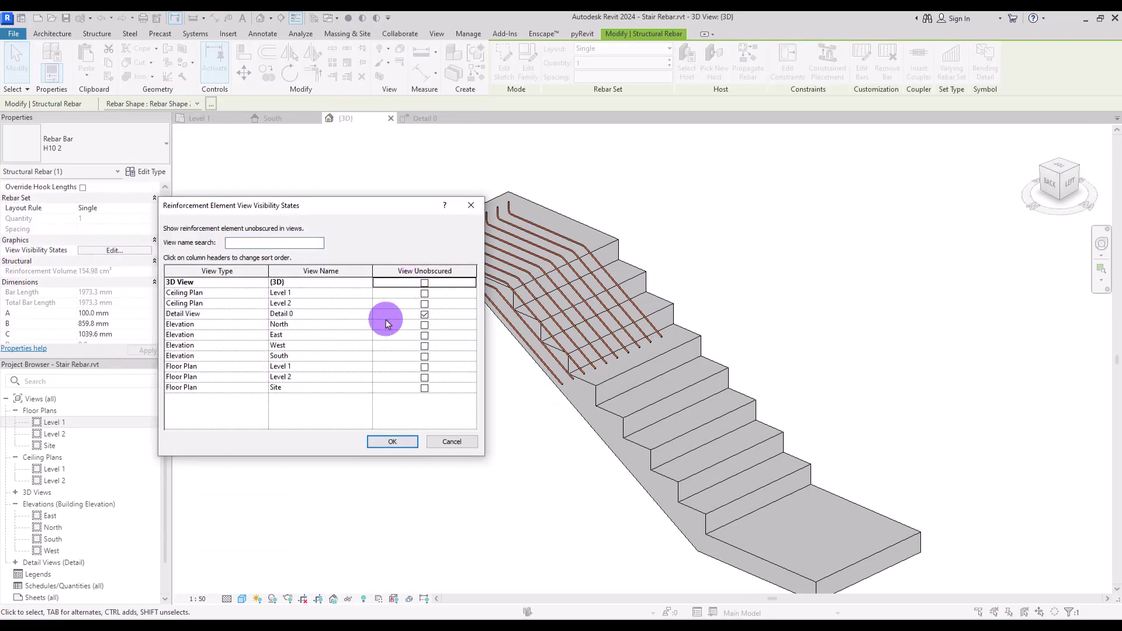
left_click(424, 389, "shift")
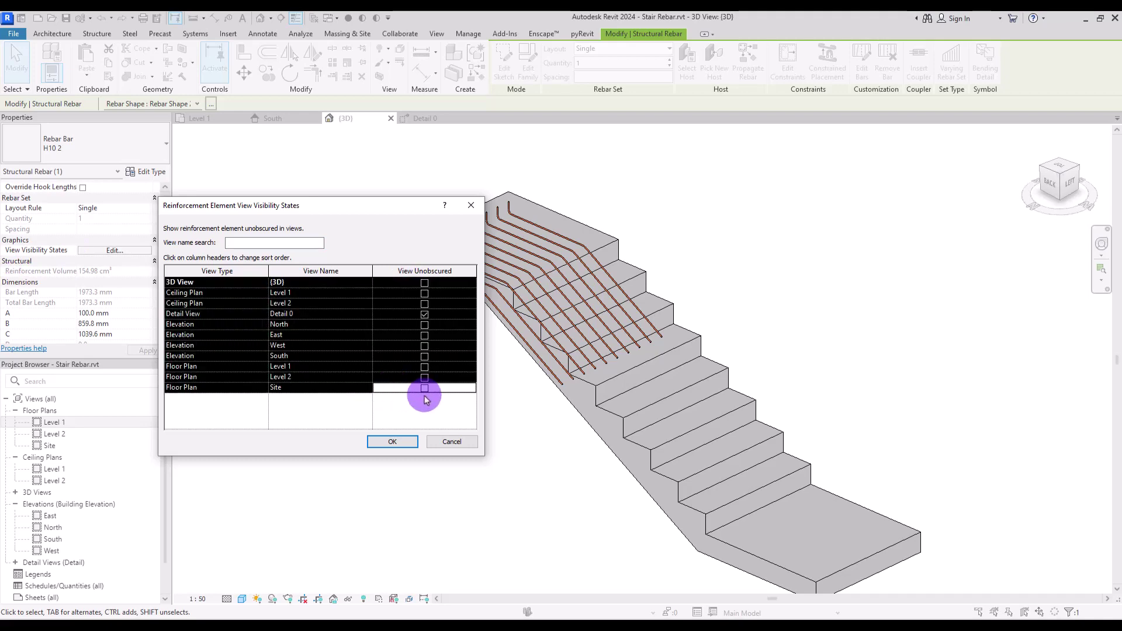
left_click(402, 441)
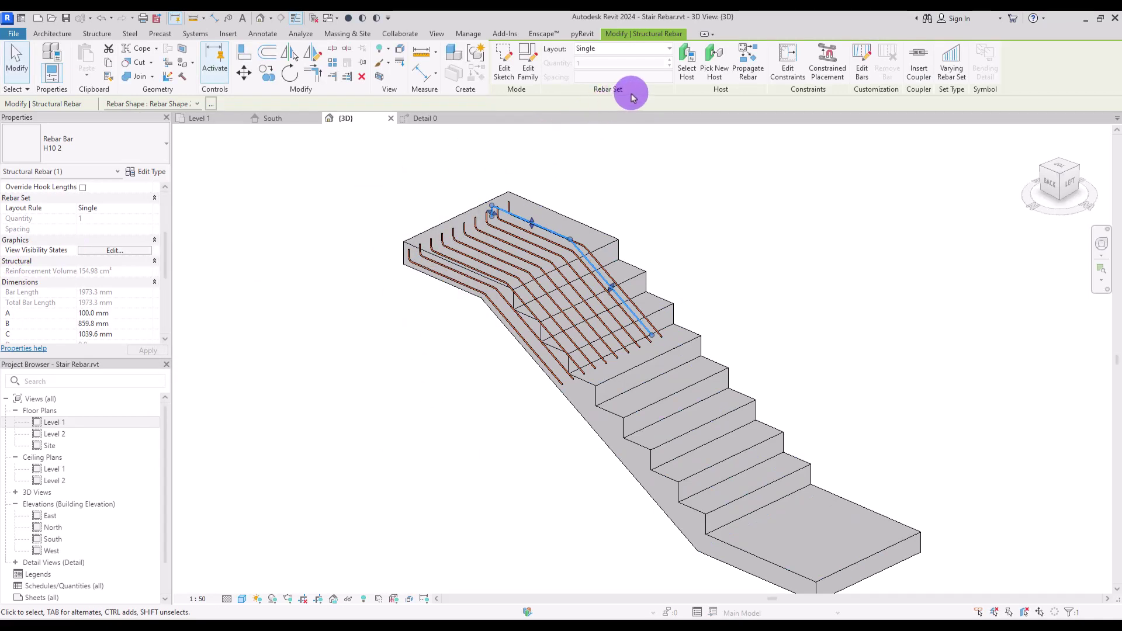
- Set the top bar's layout to Fixed Number with a quantity of 10
left_click(665, 52)
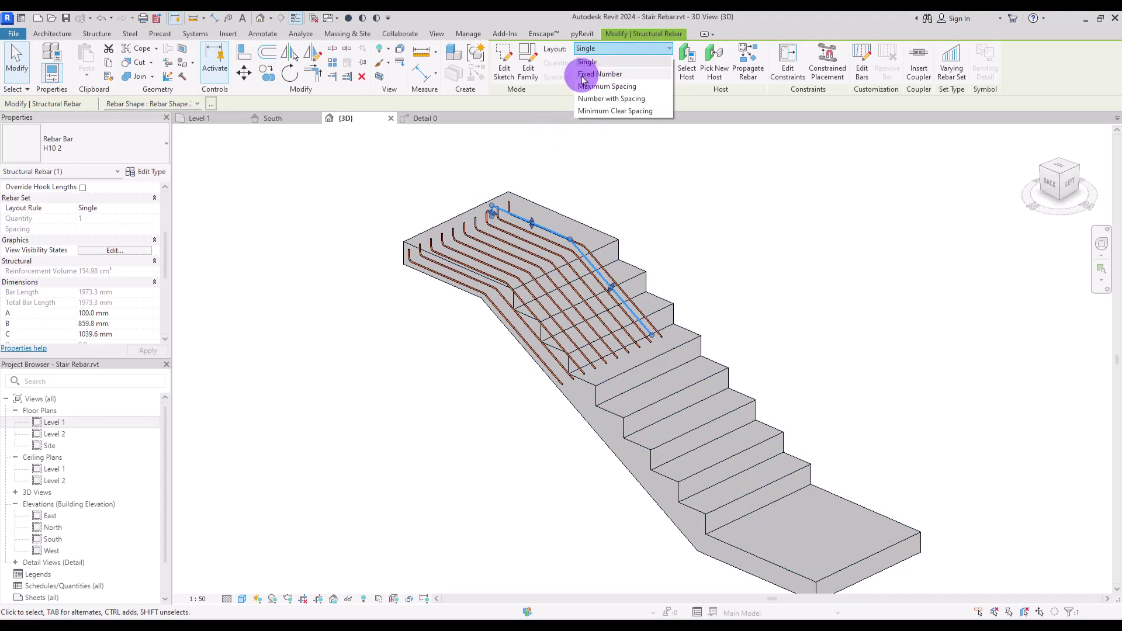
left_click(583, 78)
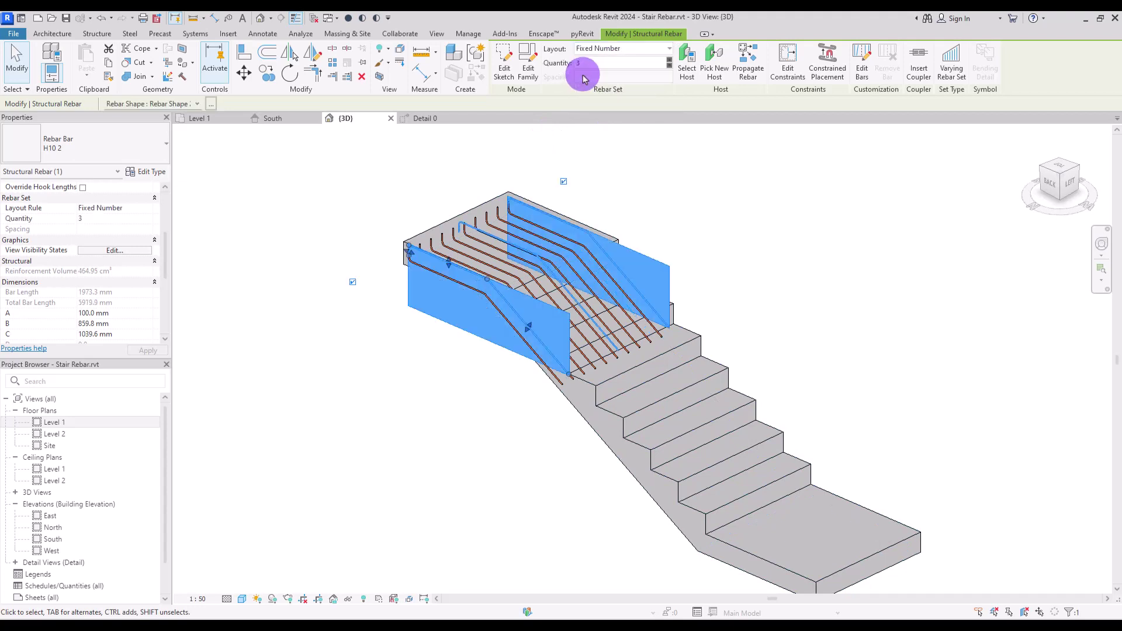
left_click(669, 59)
left_click(669, 60)
left_click(669, 59)
left_click(670, 59)
left_click(669, 59)
left_click(669, 60)
left_click(669, 60)
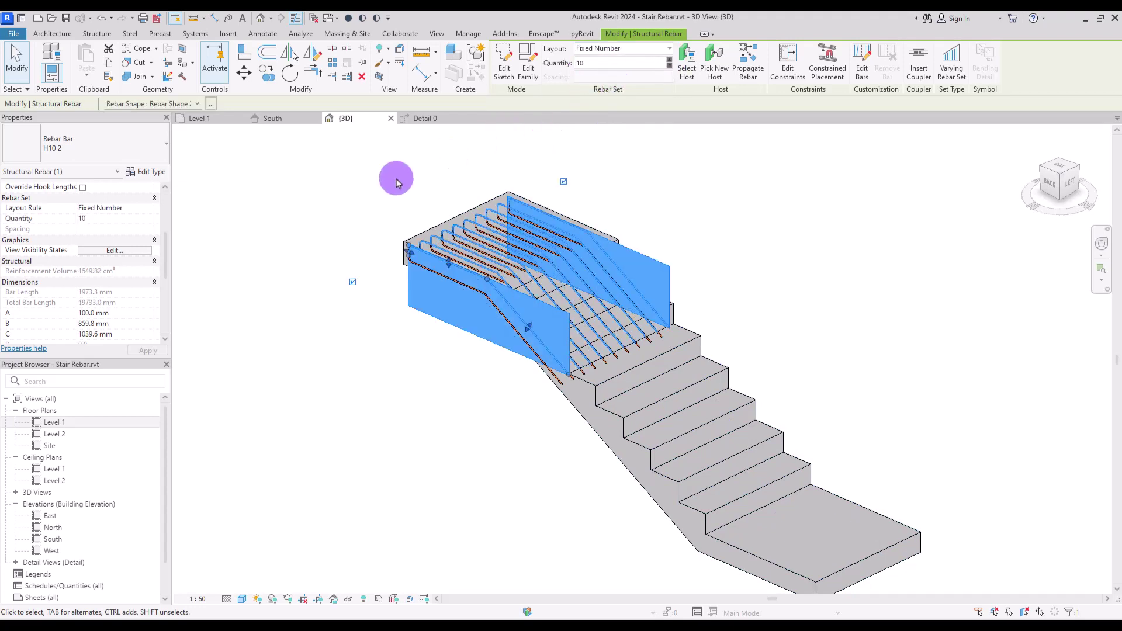
- Examine the top bar set's distribution over the landing in the Level 1 floor plan, and return to Detail 0
left_click(211, 122)
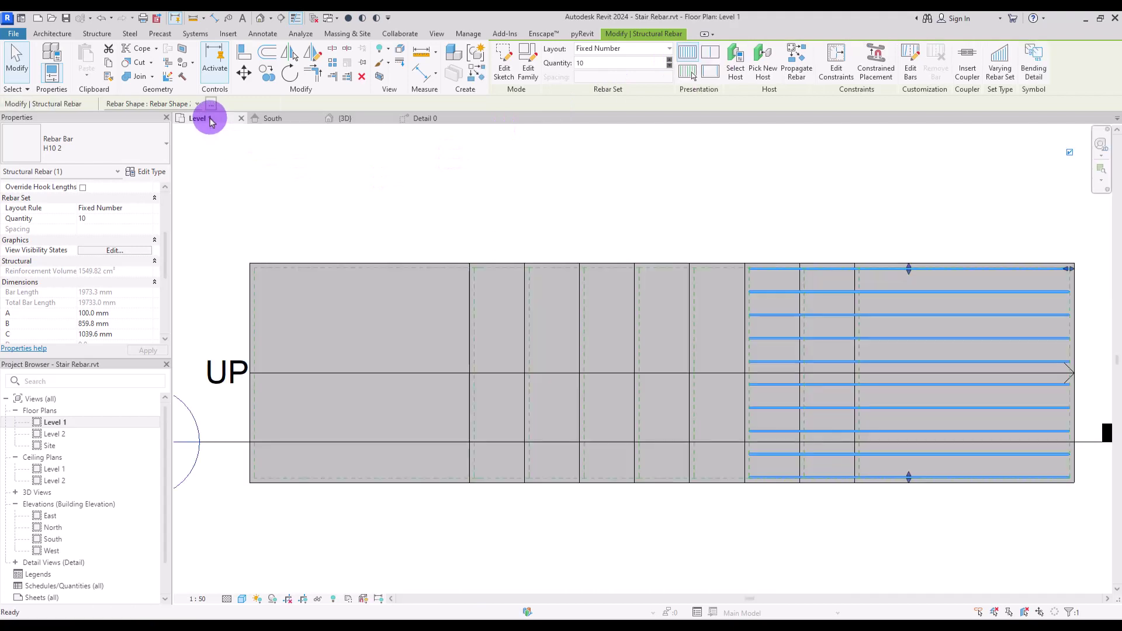
middle_click_drag(909, 218, 647, 180)
scroll(689, 320, "up", 4)
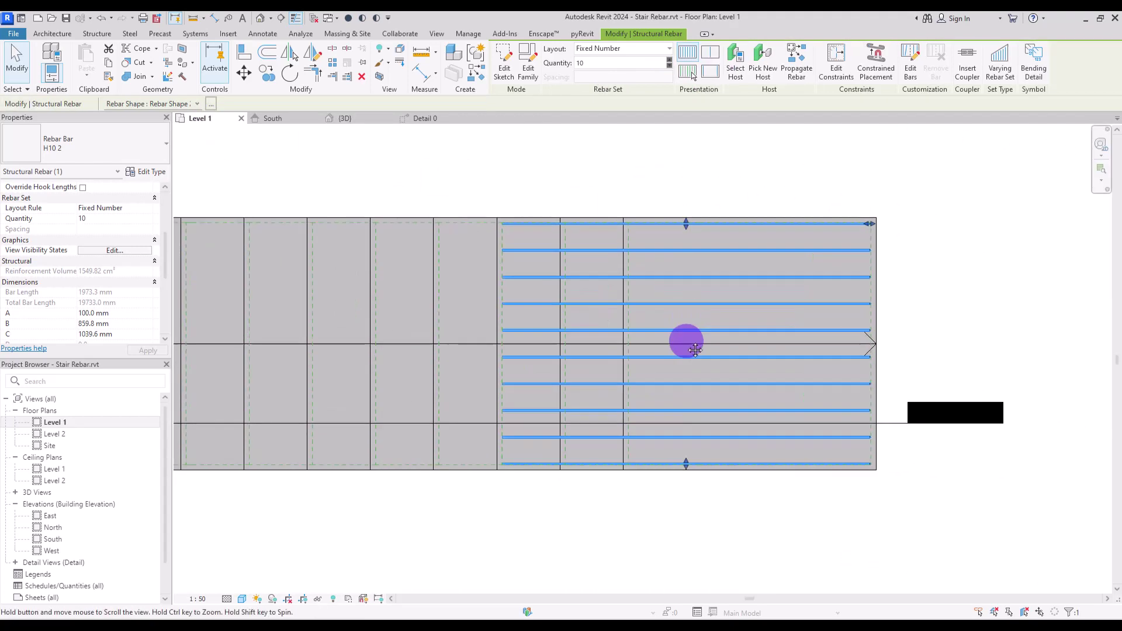
middle_click_drag(684, 341, 660, 371)
left_click_drag(661, 559, 663, 555)
left_click(639, 317)
left_click_drag(672, 195, 673, 200)
left_click(616, 335)
key("ctrl+shift+Tab")
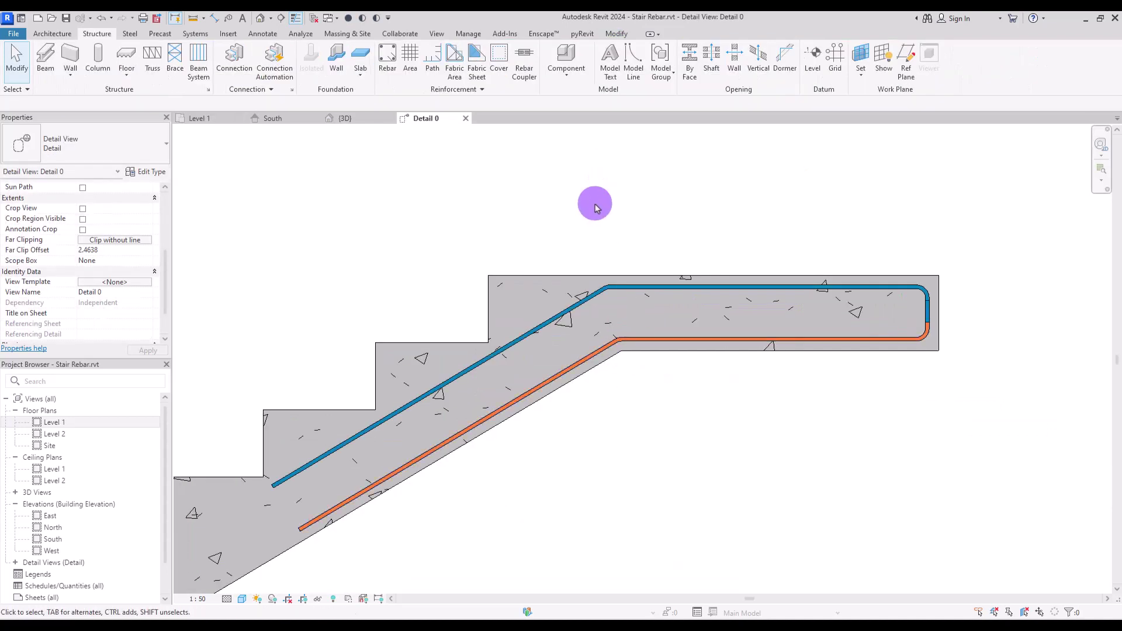
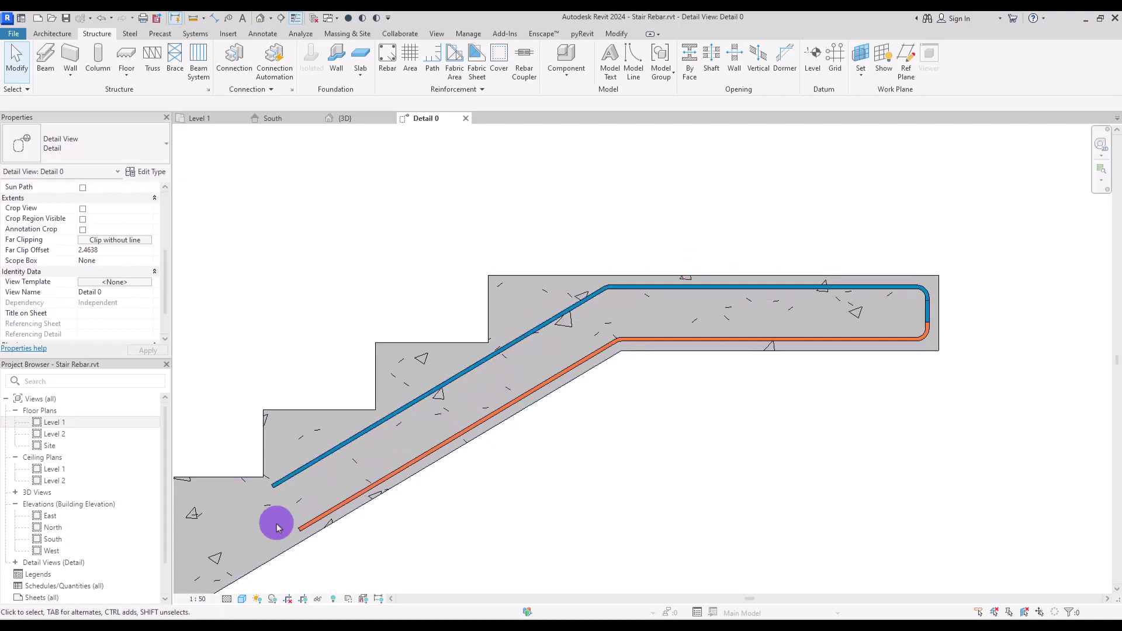
- Place a straight shape 00 rebar in the stair's sloped flight, parallel to its underside beside the bottom bars
middle_click_drag(282, 358, 746, 183)
middle_click_drag(292, 409, 541, 143)
middle_click_drag(328, 369, 785, 339)
middle_click_drag(500, 413, 546, 296)
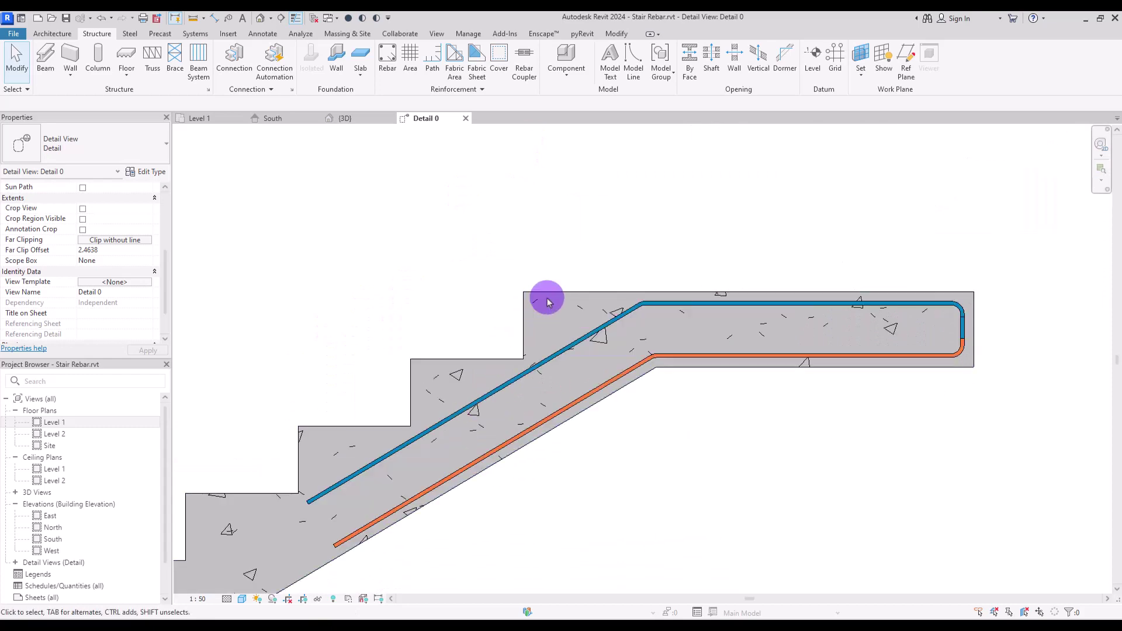
left_click(548, 292)
left_click(636, 52)
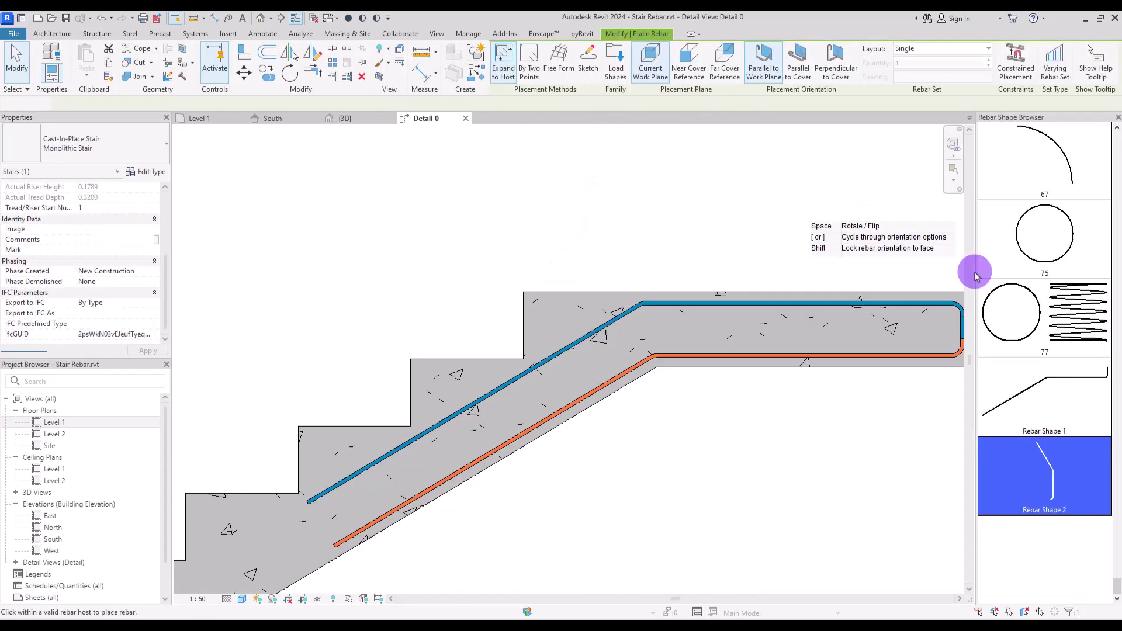
left_click_drag(1115, 589, 1115, 587)
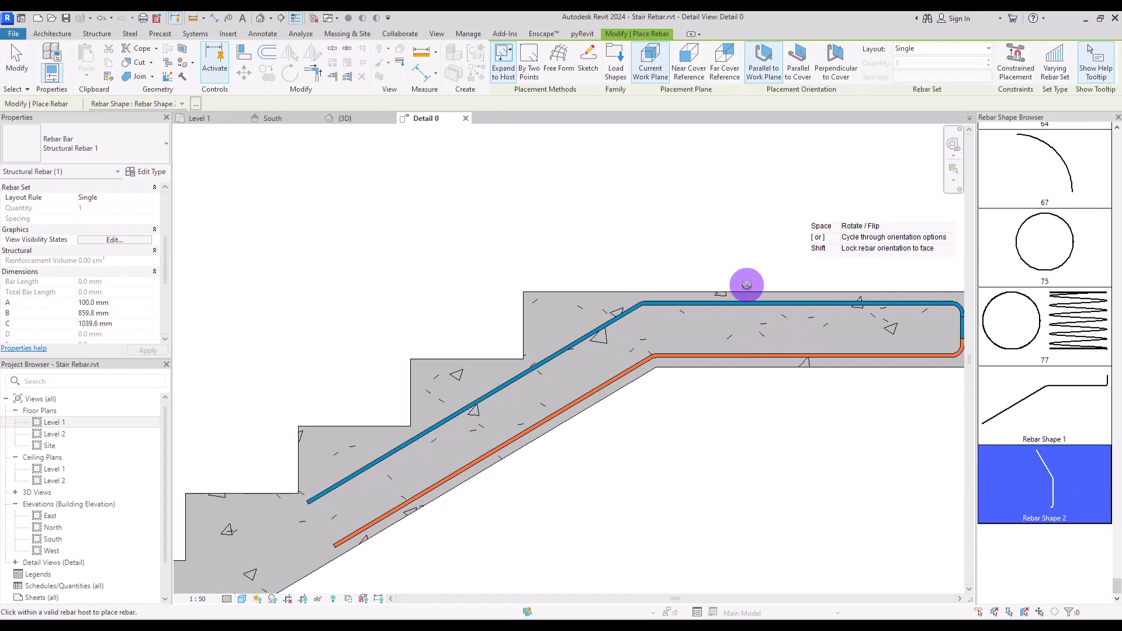
left_click_drag(1115, 586, 1114, 129)
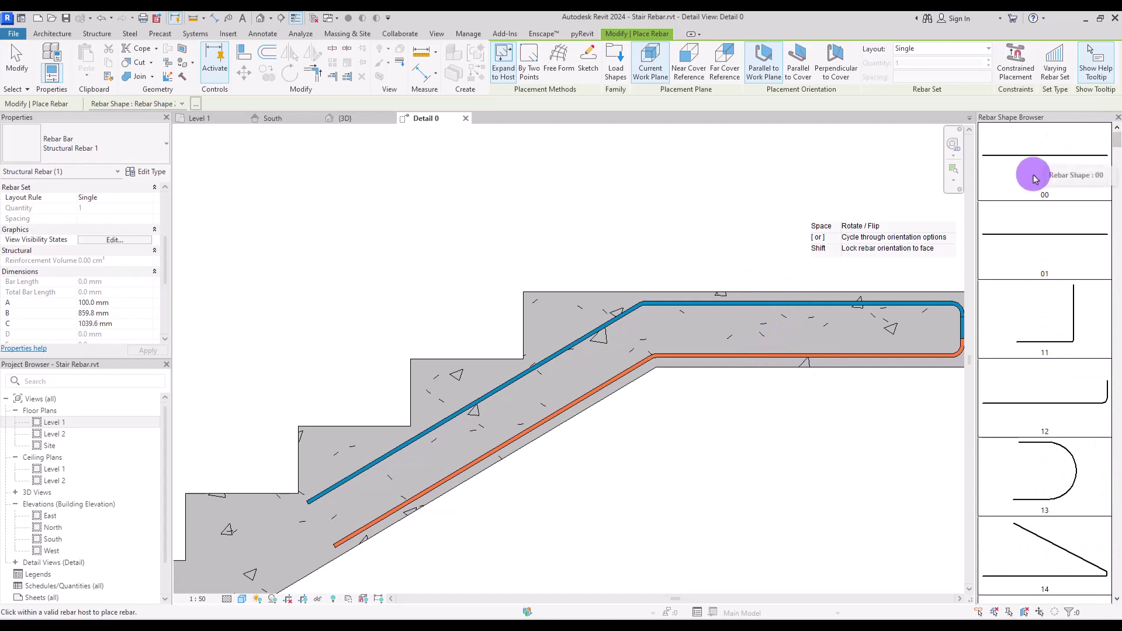
left_click(1028, 155)
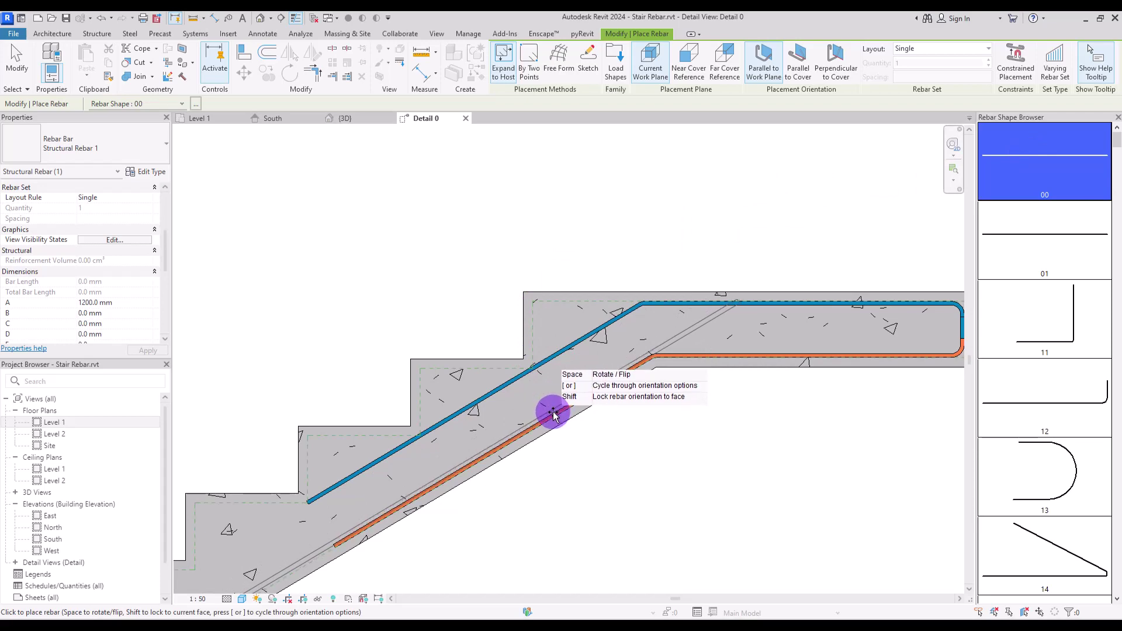
left_click(497, 417)
key("Escape")
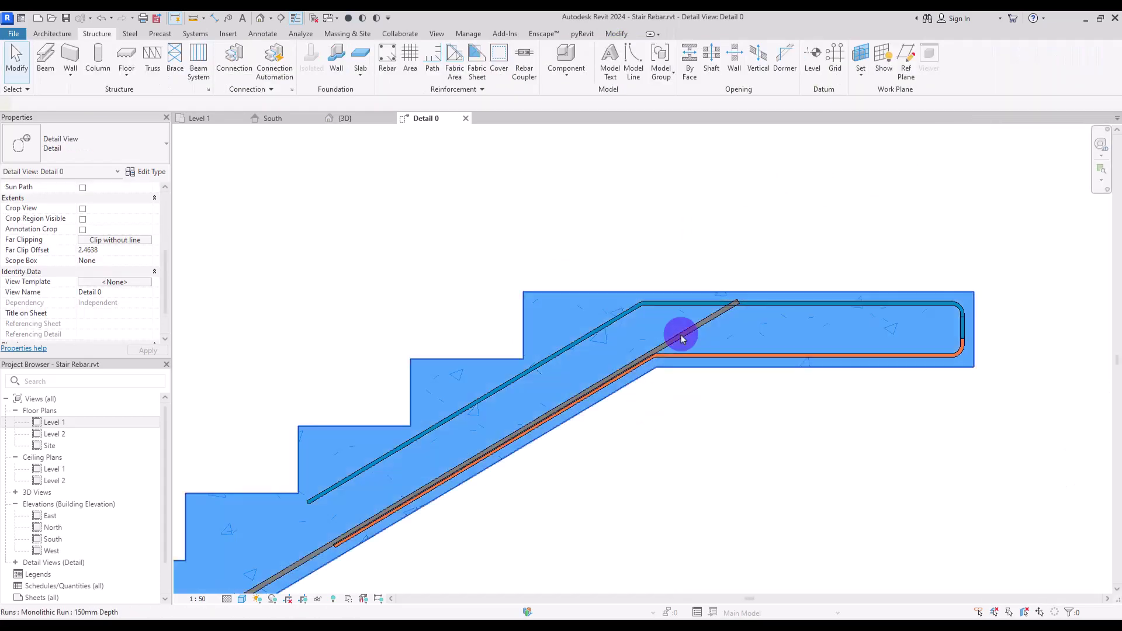
- Change the new straight bar's type to H12 and check its type properties
left_click(682, 338)
left_click(697, 331)
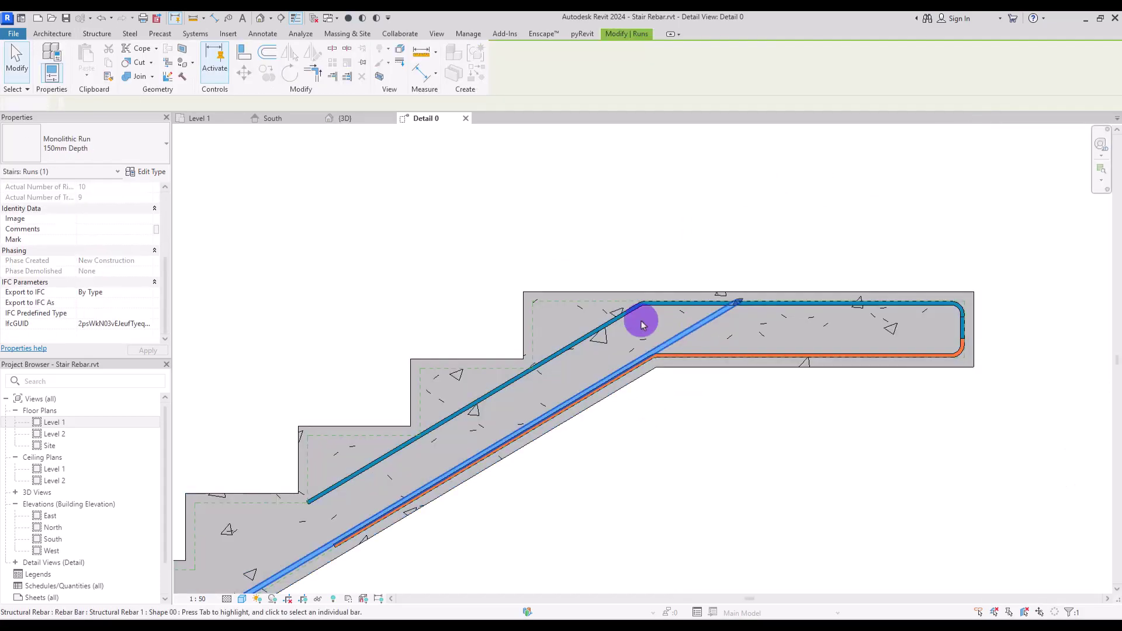
left_click(79, 144)
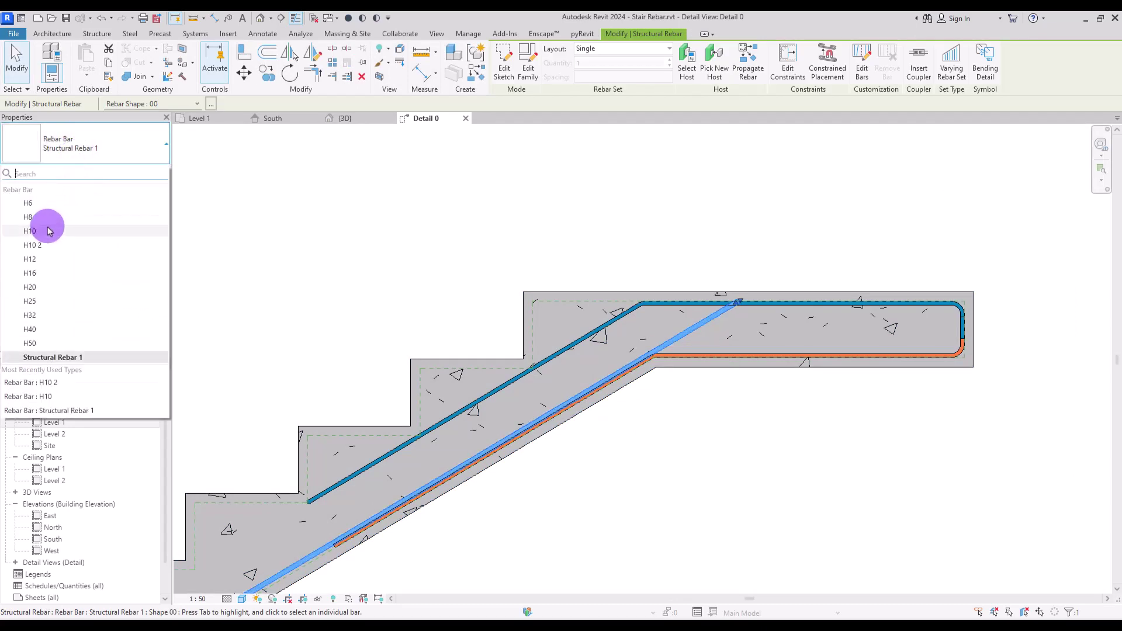
left_click(40, 258)
left_click(149, 172)
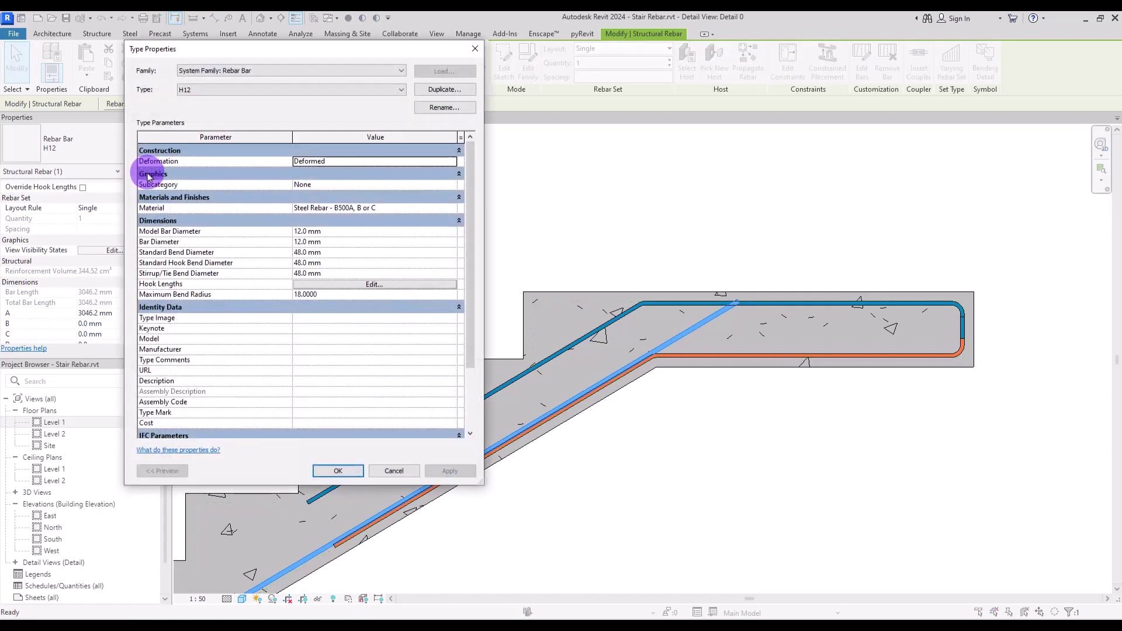
left_click(610, 233)
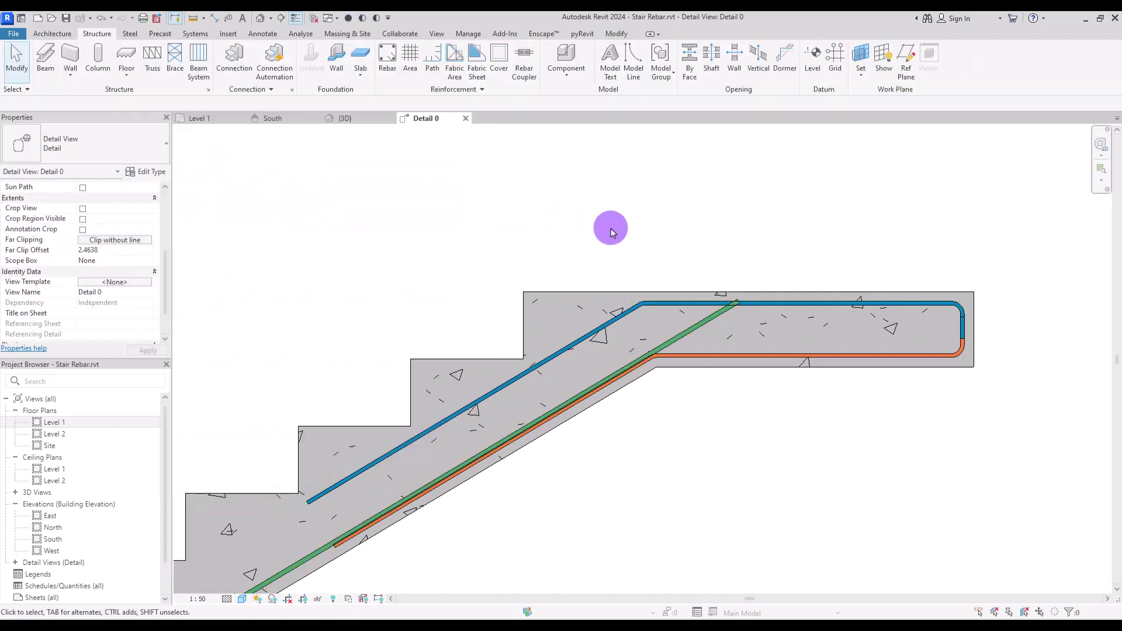
- Edit the H12 bar's sketch and add a horizontal line about 0.36 m long from its upper end along the landing's top cover
left_click(714, 321)
left_click(714, 321)
left_click(506, 67)
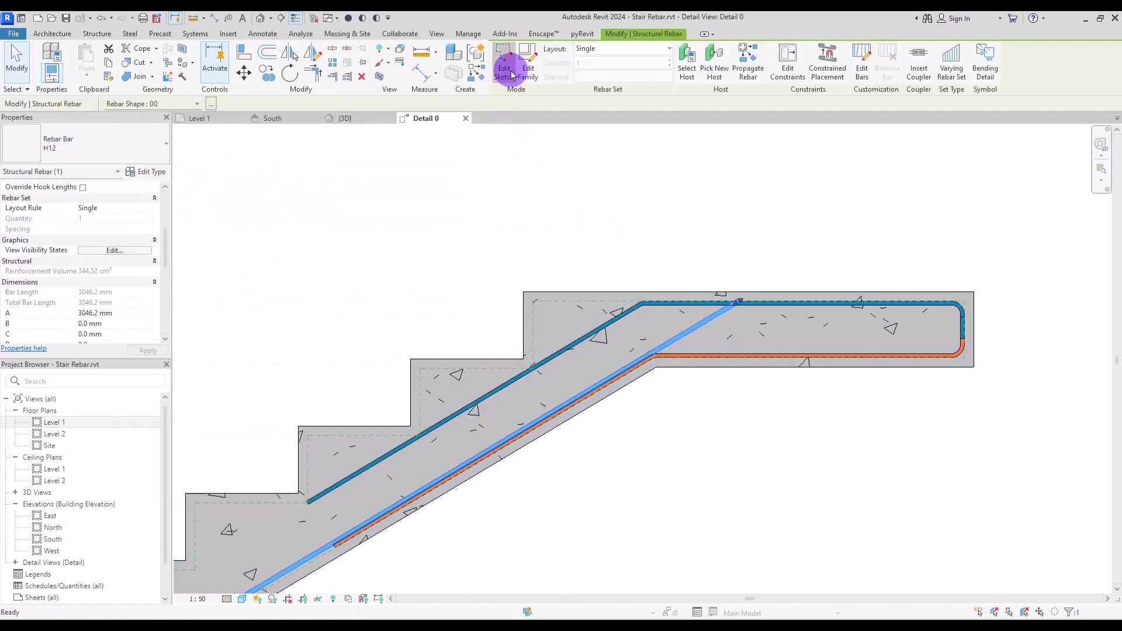
left_click(526, 52)
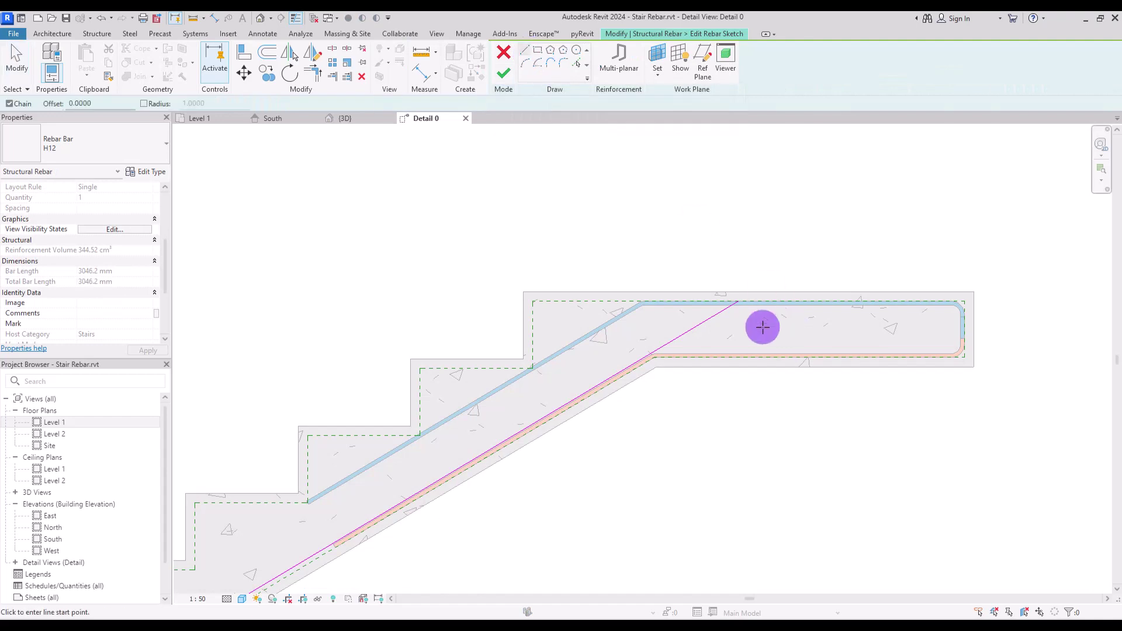
left_click(736, 303)
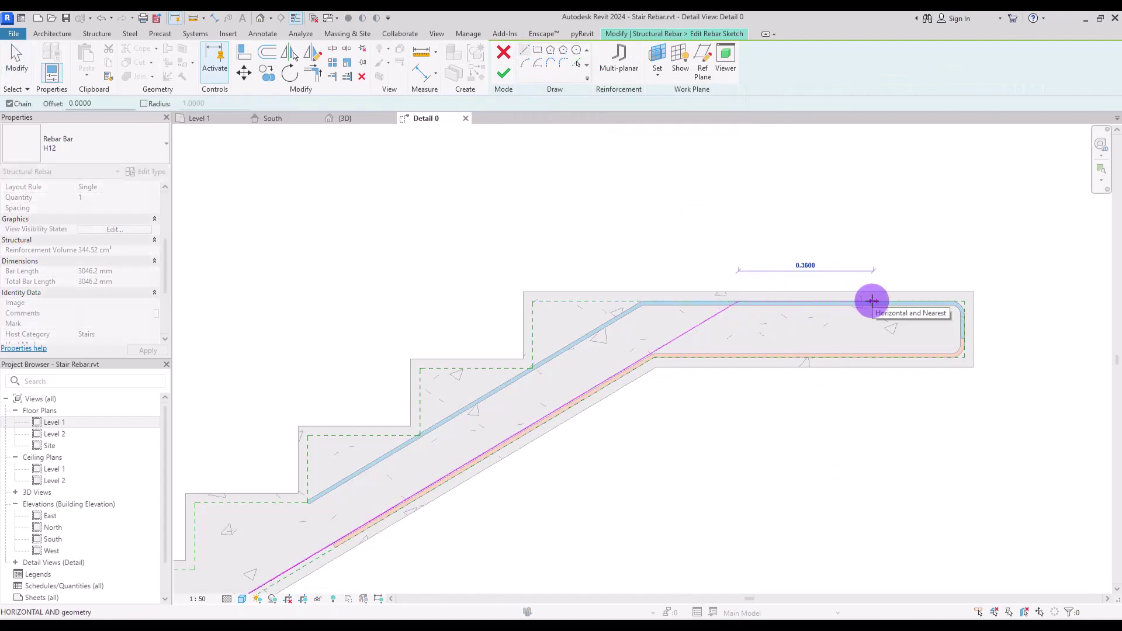
key("Escape")
- Add a horizontal line about 0.68 m long from the sloped line's lower end along the lower landing's bottom cover
middle_click_drag(464, 453, 935, 216)
middle_click_drag(467, 453, 1010, 214)
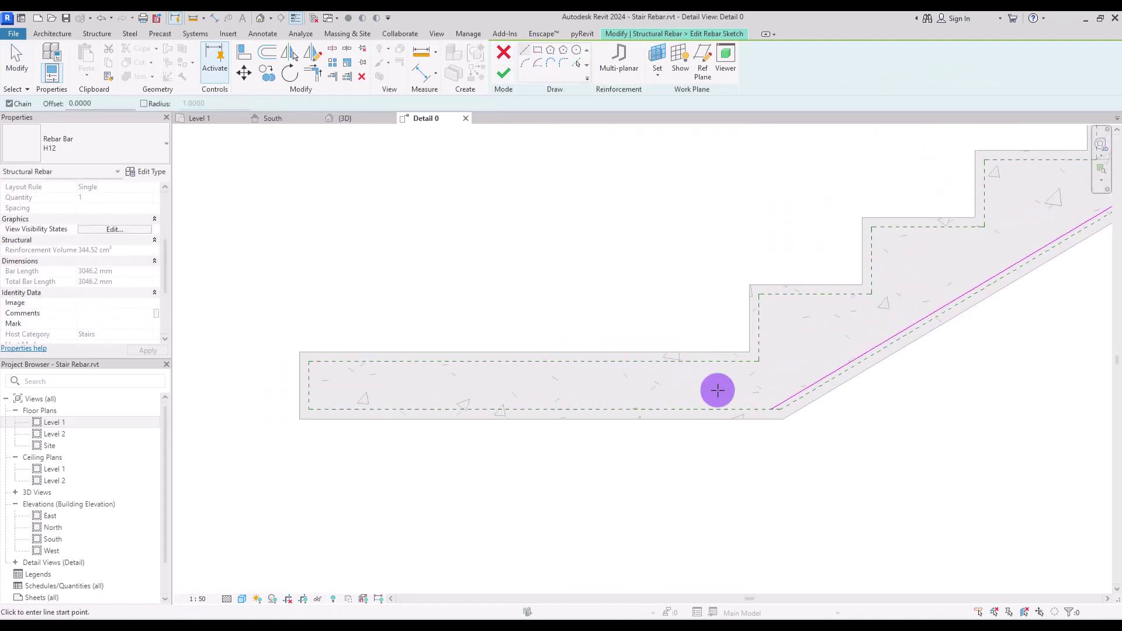
left_click(771, 411)
left_click(511, 411)
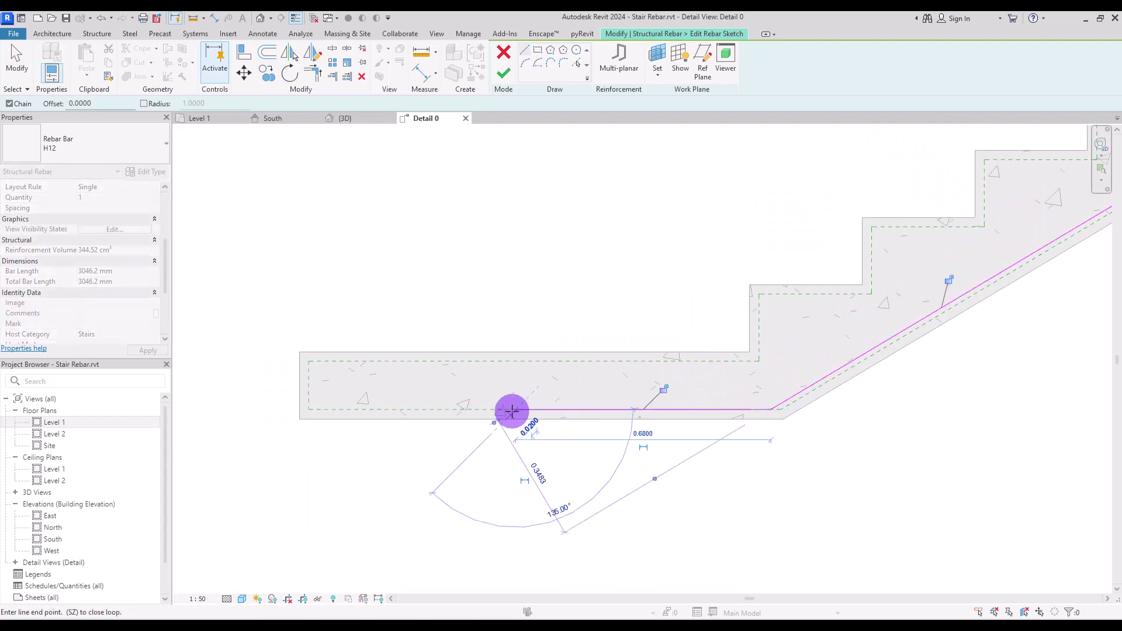
key("Escape")
key("Escape")
- Nudge the lower horizontal line slightly up and the upper horizontal line slightly down, and finish the rebar sketch
middle_click_drag(776, 412, 702, 416)
left_click(627, 411)
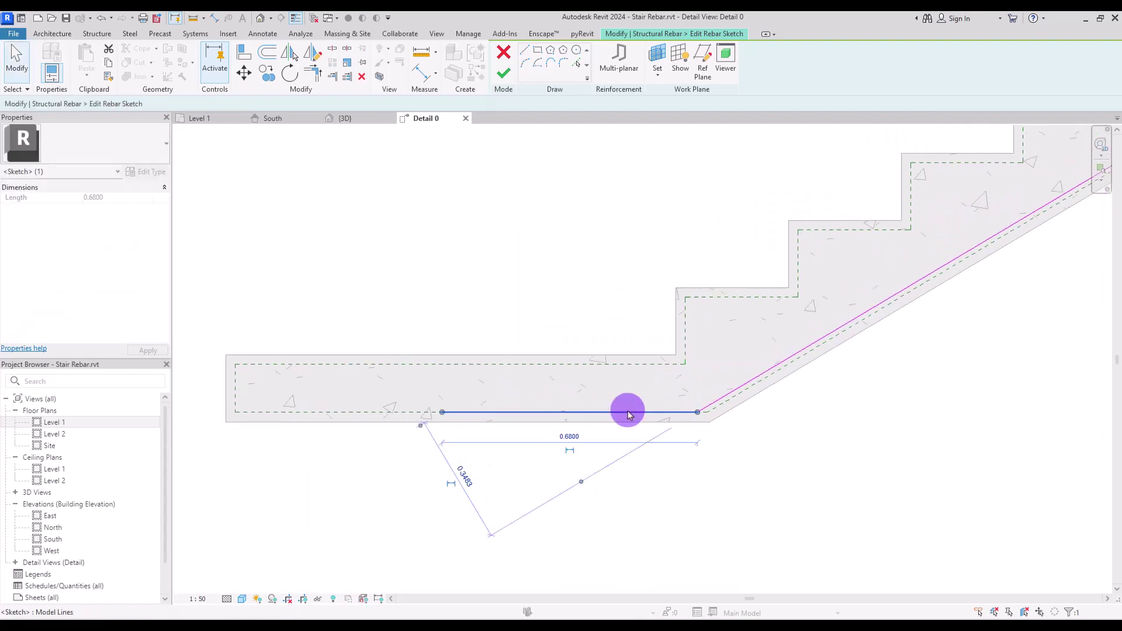
key("Up")
key("Up")
mouse_move(959, 390)
middle_mouse_down()
mouse_move(556, 458)
mouse_move(374, 566)
middle_mouse_up()
mouse_move(1068, 135)
middle_mouse_down()
mouse_move(885, 228)
mouse_move(727, 363)
middle_mouse_up()
left_click(696, 297)
key("Down")
key("Down")
left_click(619, 411)
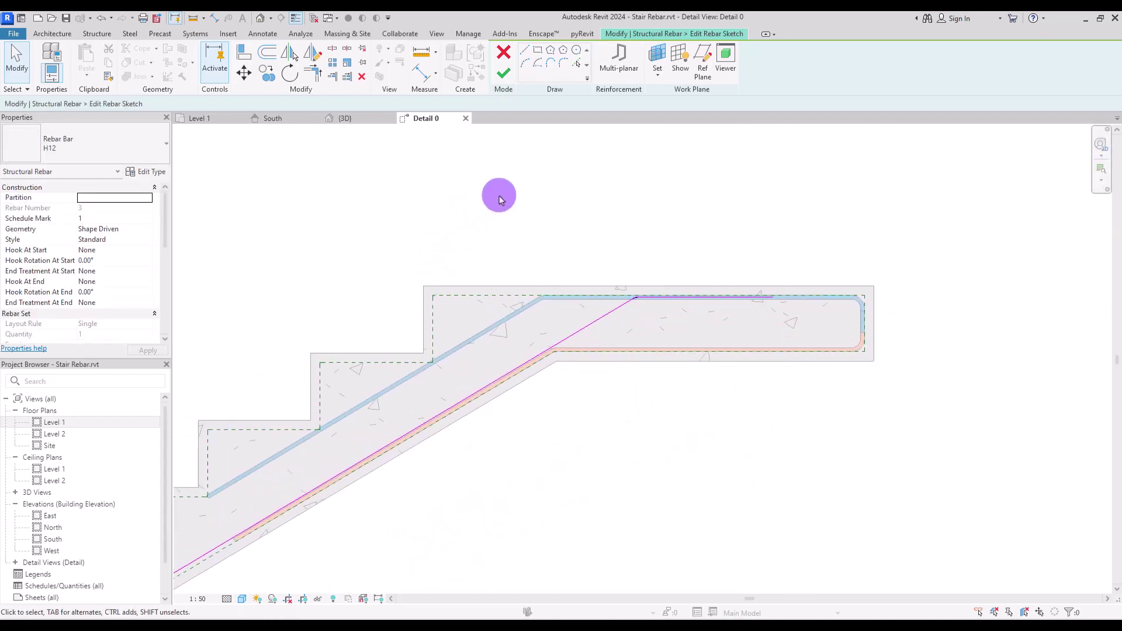
left_click(500, 86)
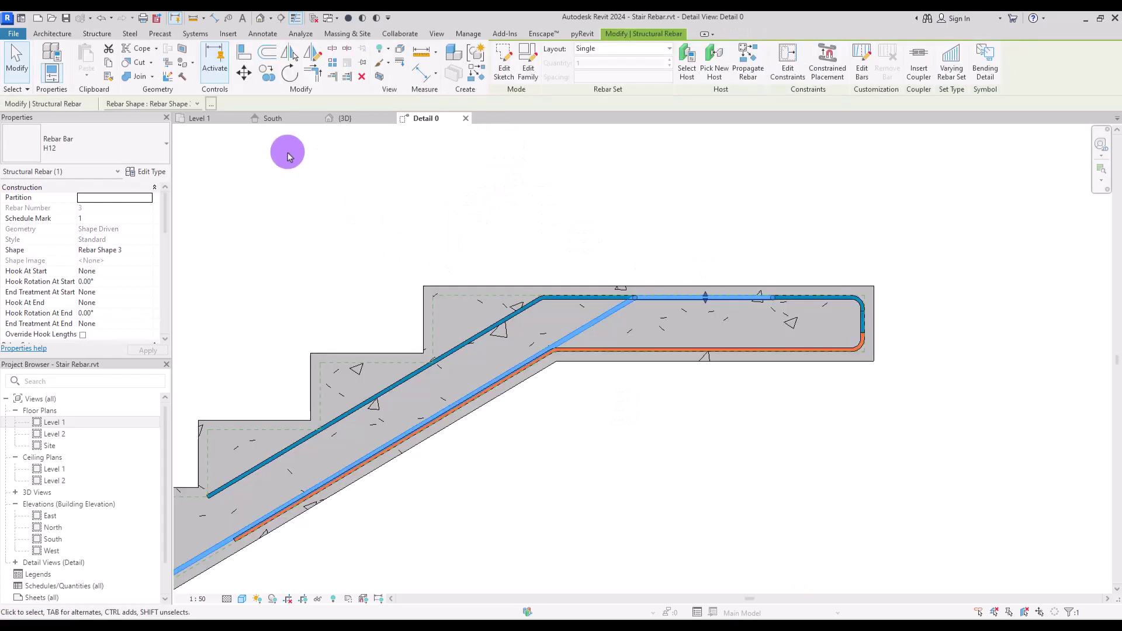
- In the 3D view, make the selected H12 bar unobscured in all listed views
left_click(346, 120)
scroll(167, 222, "down", 5)
left_click(114, 271)
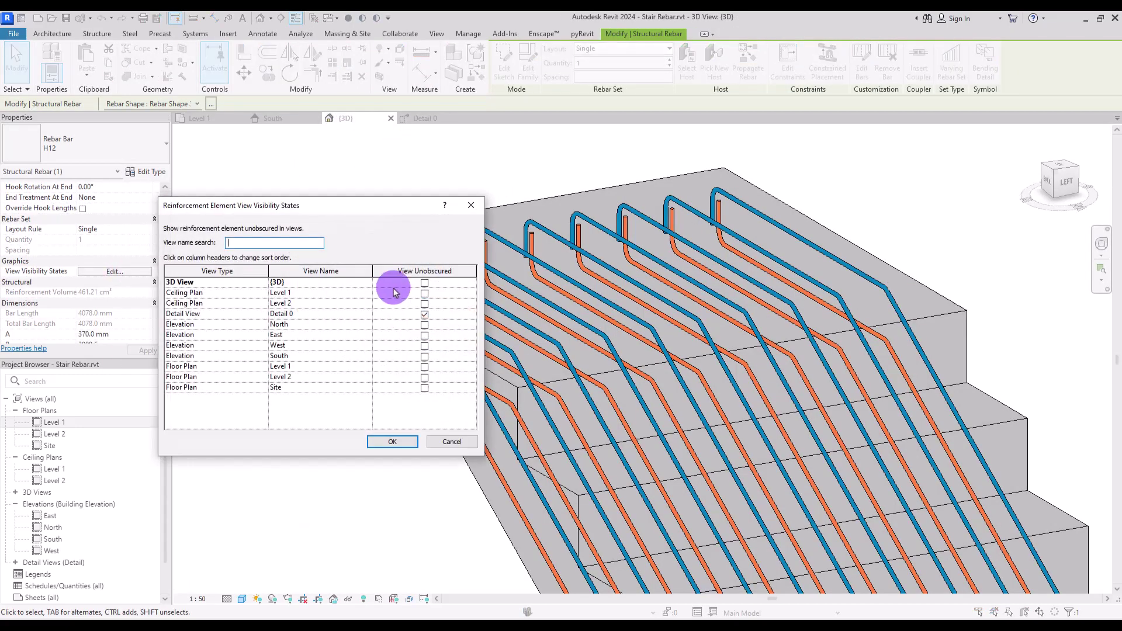
left_click(411, 388, "shift")
left_click(424, 283)
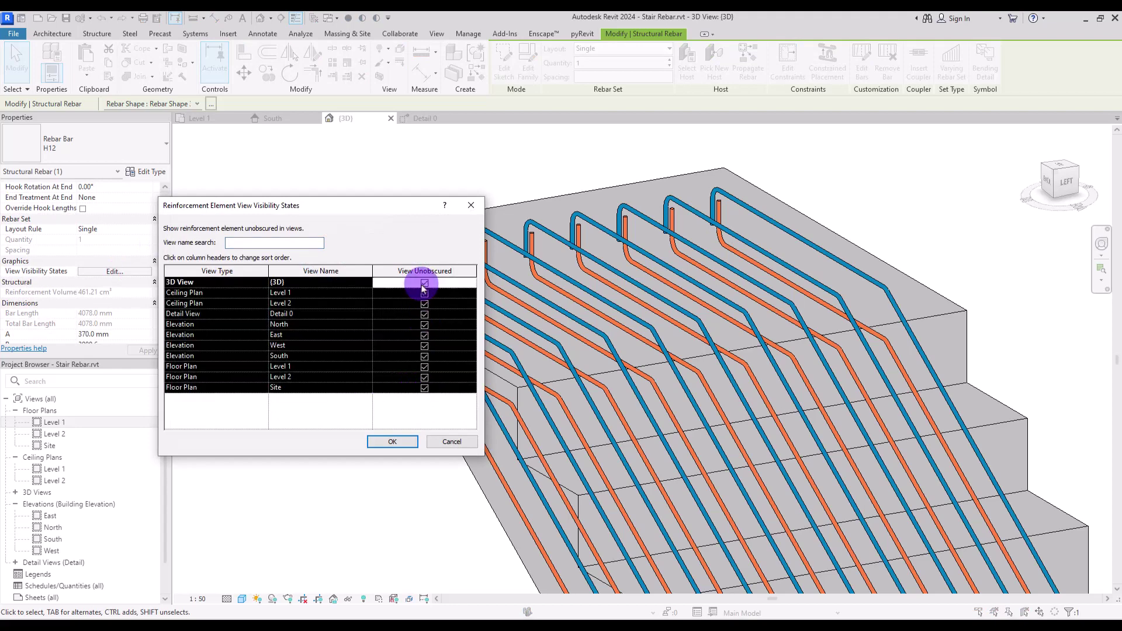
left_click(393, 443)
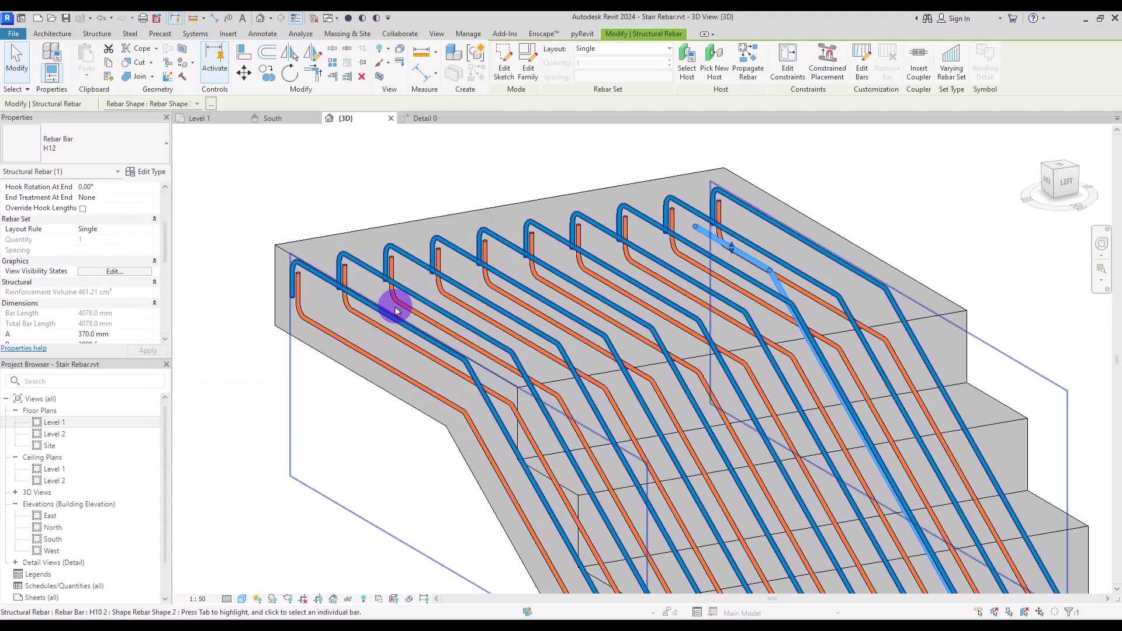
- Set the H12 bar's layout to Maximum Spacing with a spacing of 150 mm
left_click(644, 48)
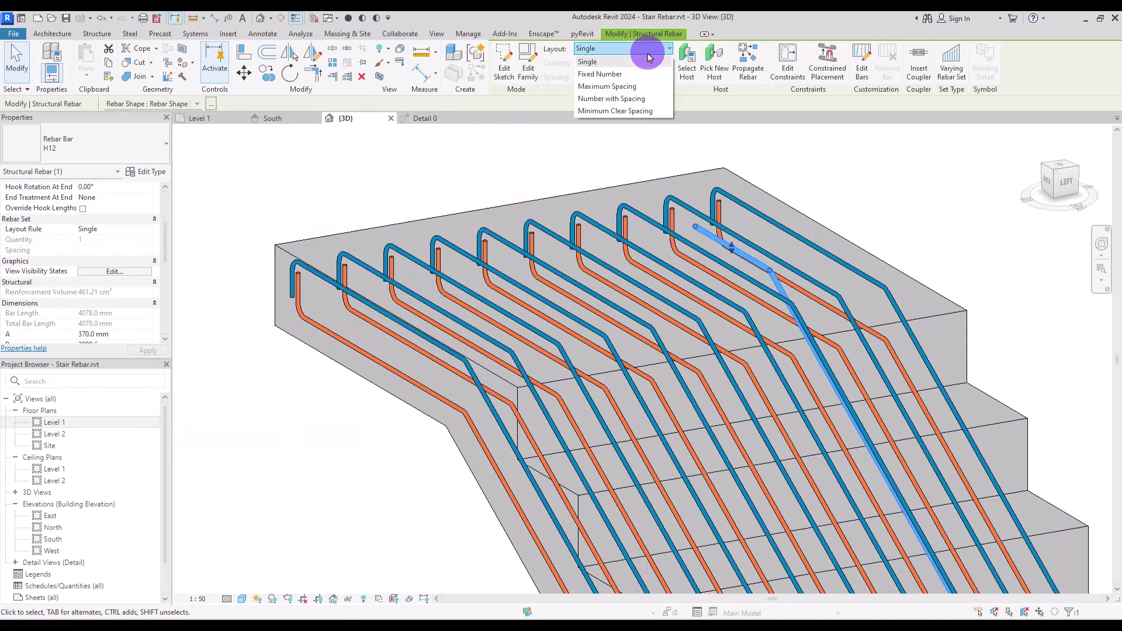
left_click(594, 88)
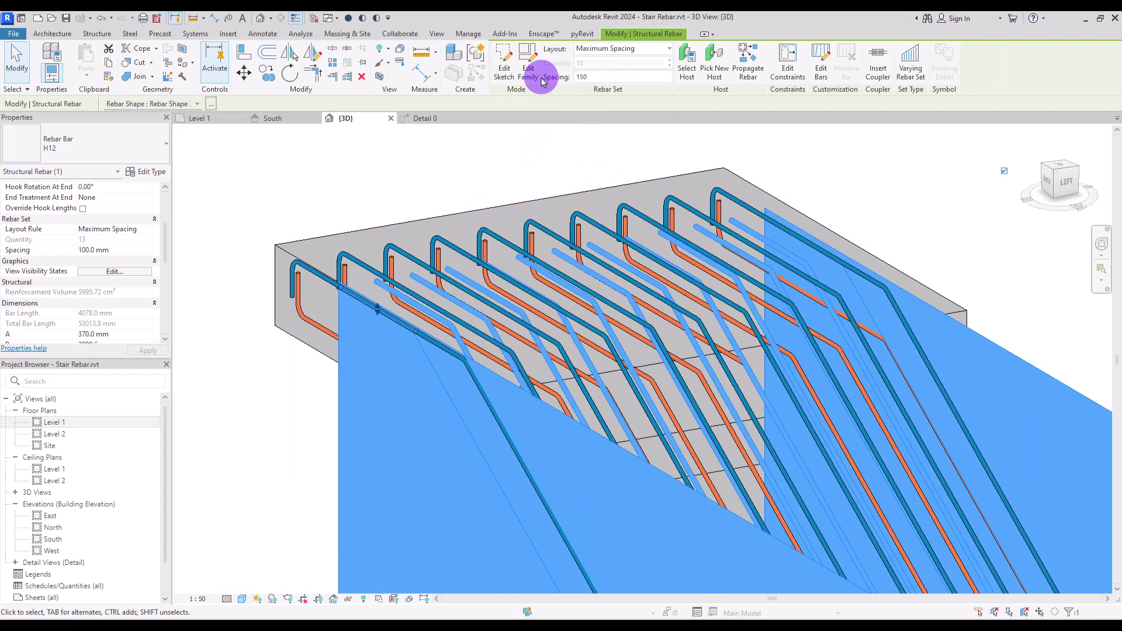
type("150")
key("Return")
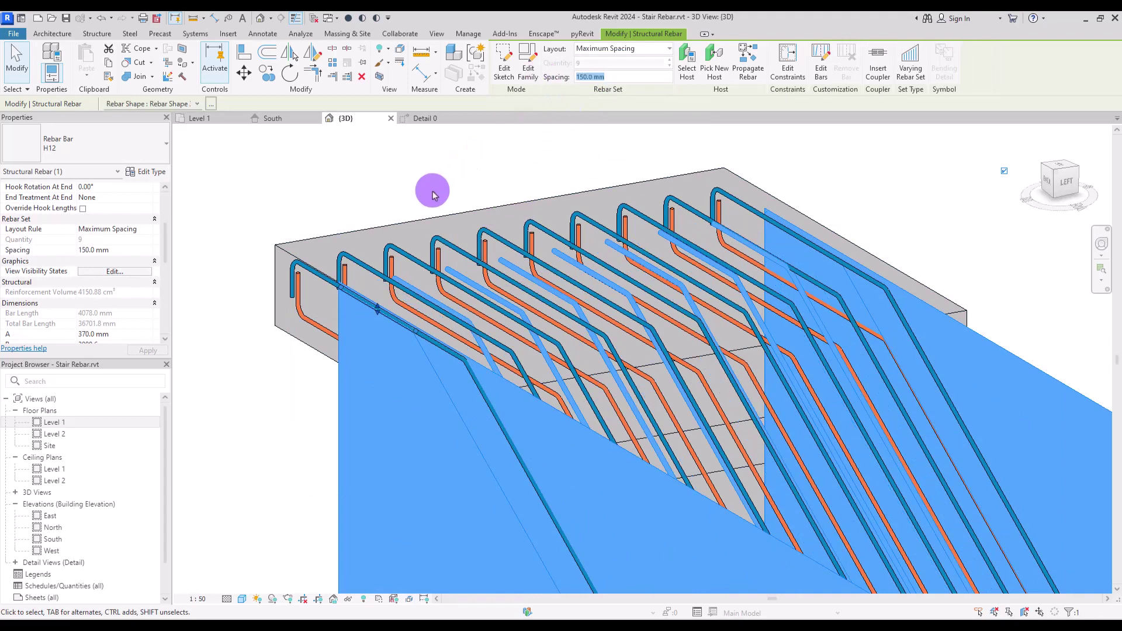
- Examine the H12 bar set's distribution in the Level 1 floor plan, and return to Detail 0
left_click(219, 117)
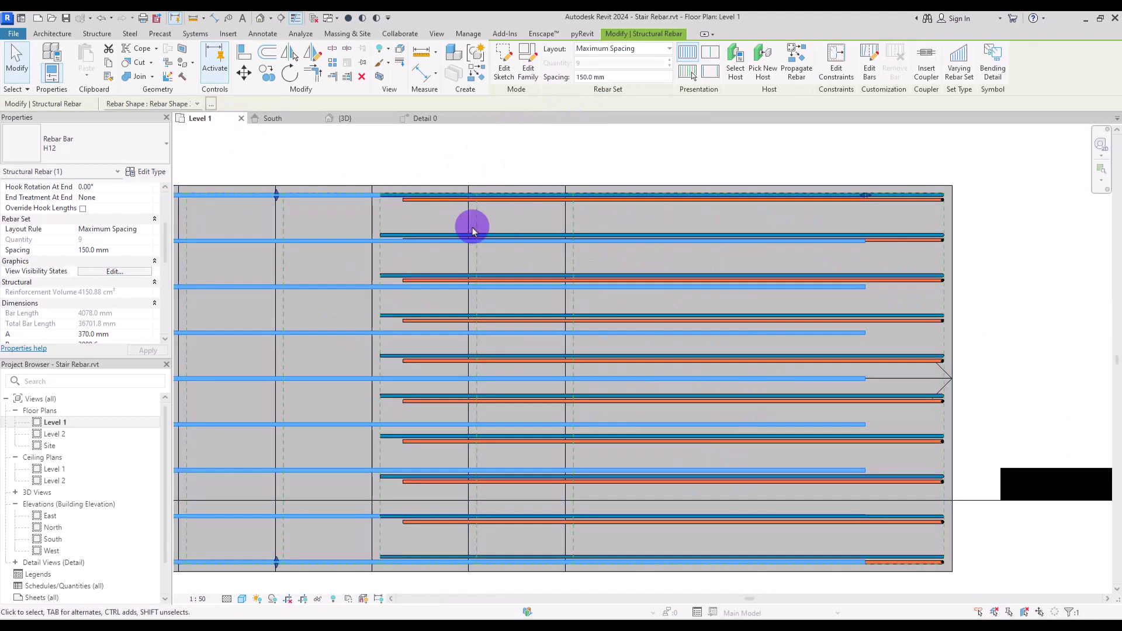
middle_click_drag(494, 207, 640, 217)
left_click(425, 119)
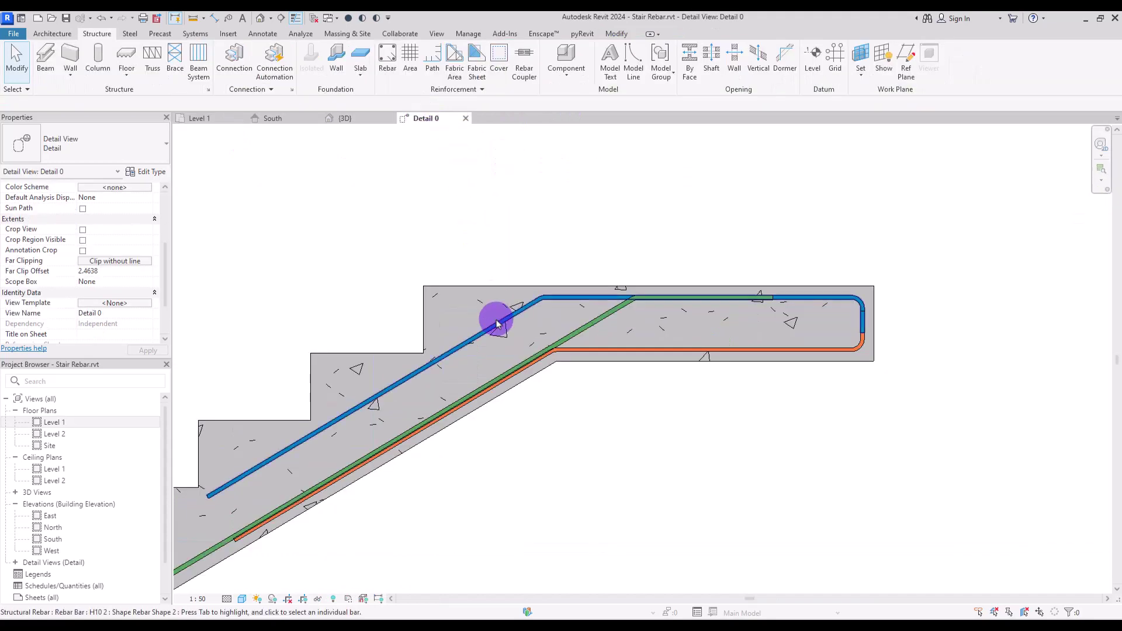
- Place another straight shape 00 rebar in the sloped flight, between the top bars and the H12 bar set
scroll(766, 283, "up", 4)
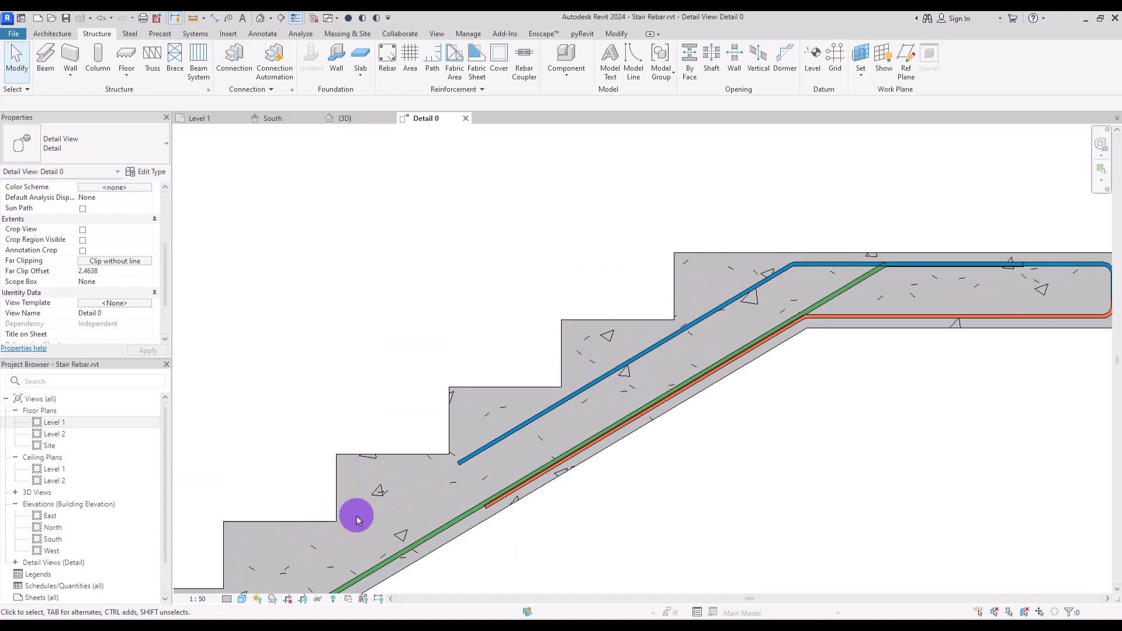
middle_click_drag(476, 488, 711, 320)
middle_click_drag(499, 446, 261, 566)
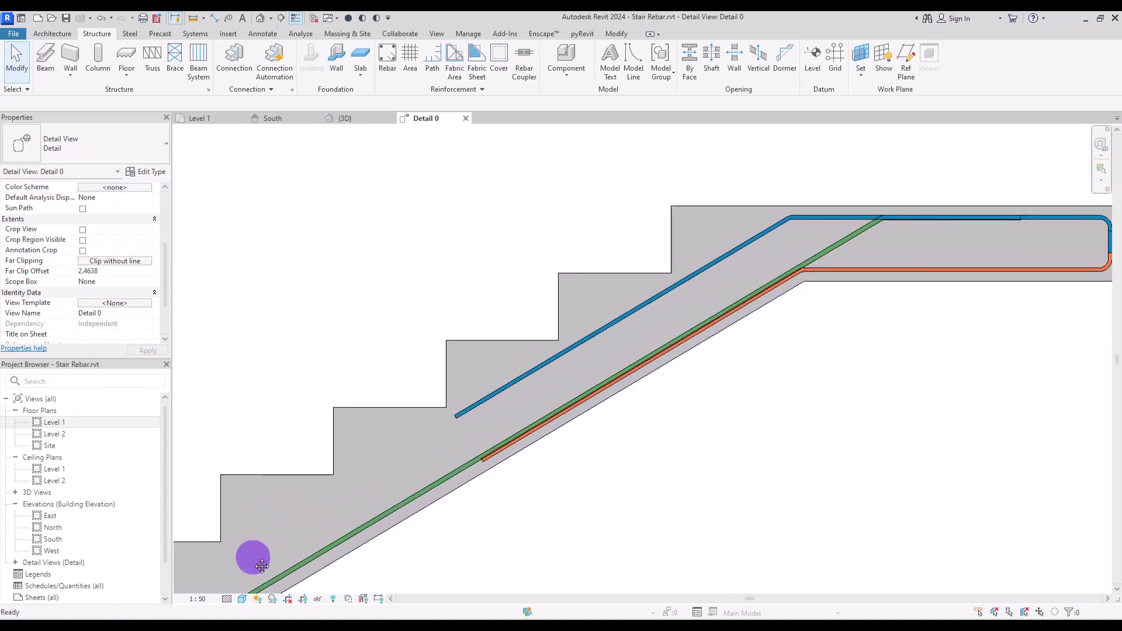
middle_click_drag(565, 338, 535, 359)
left_click(70, 80)
left_click(681, 222)
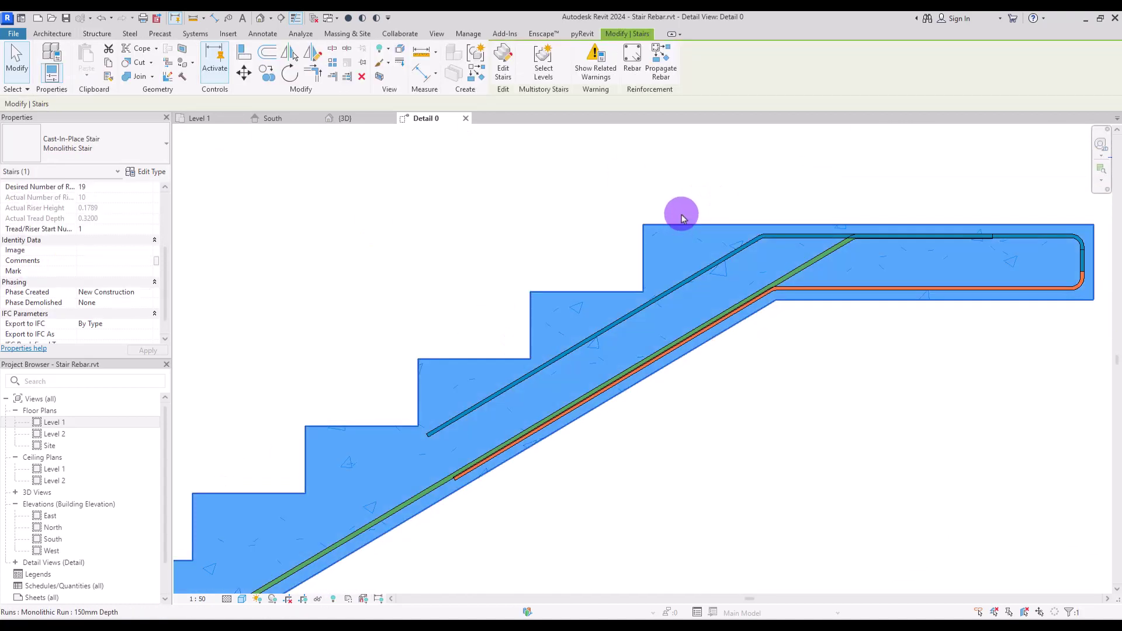
left_click(639, 50)
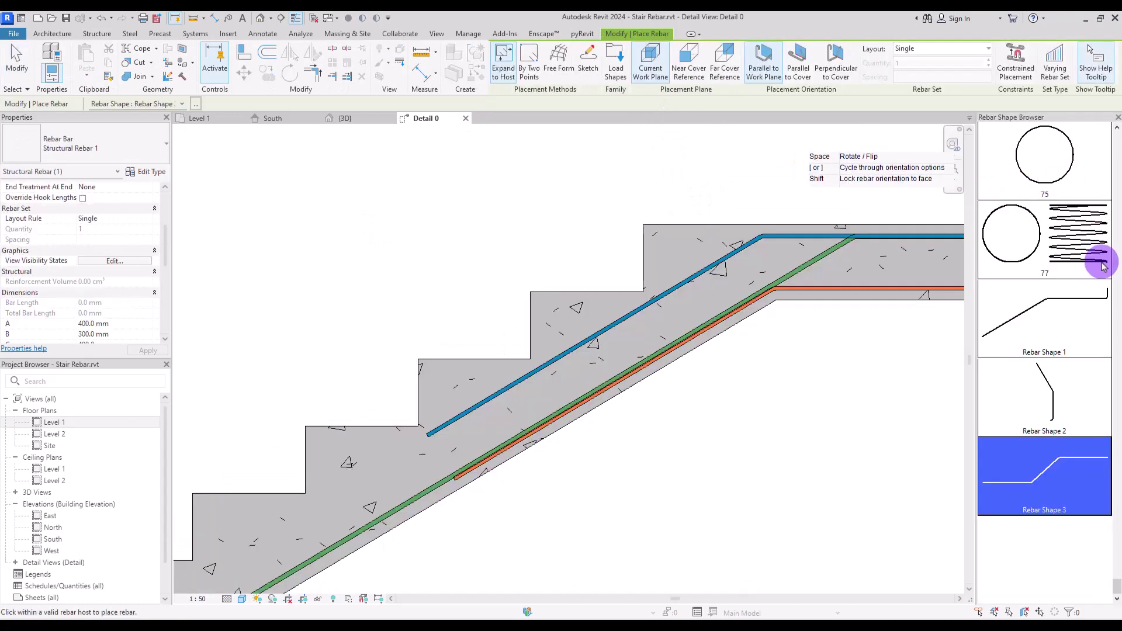
left_click_drag(1116, 589, 1113, 125)
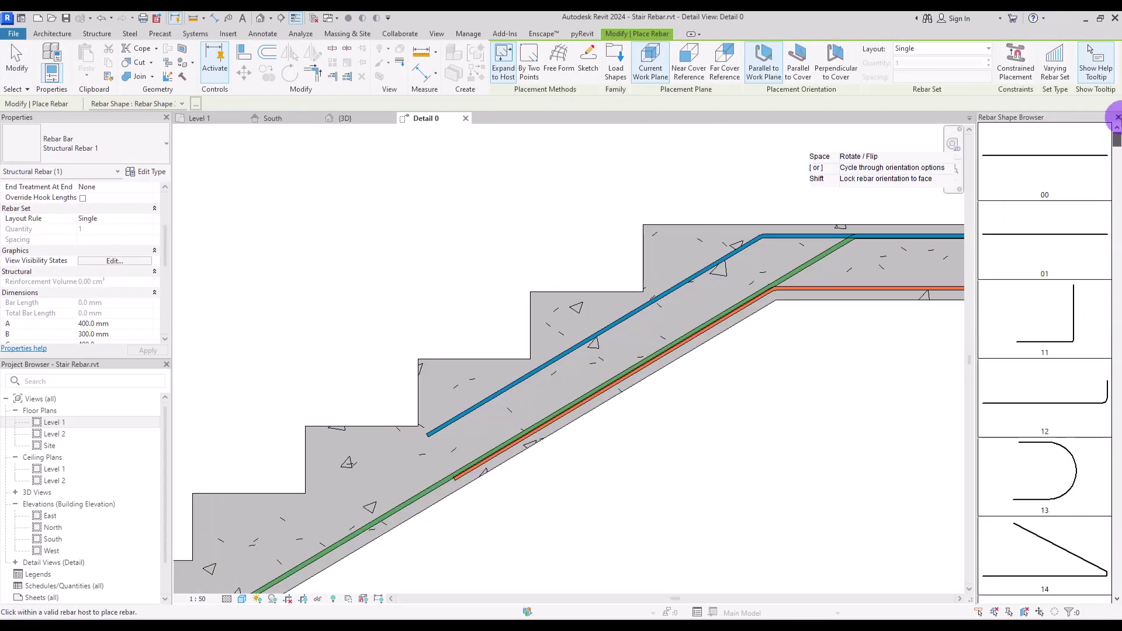
left_click(1039, 170)
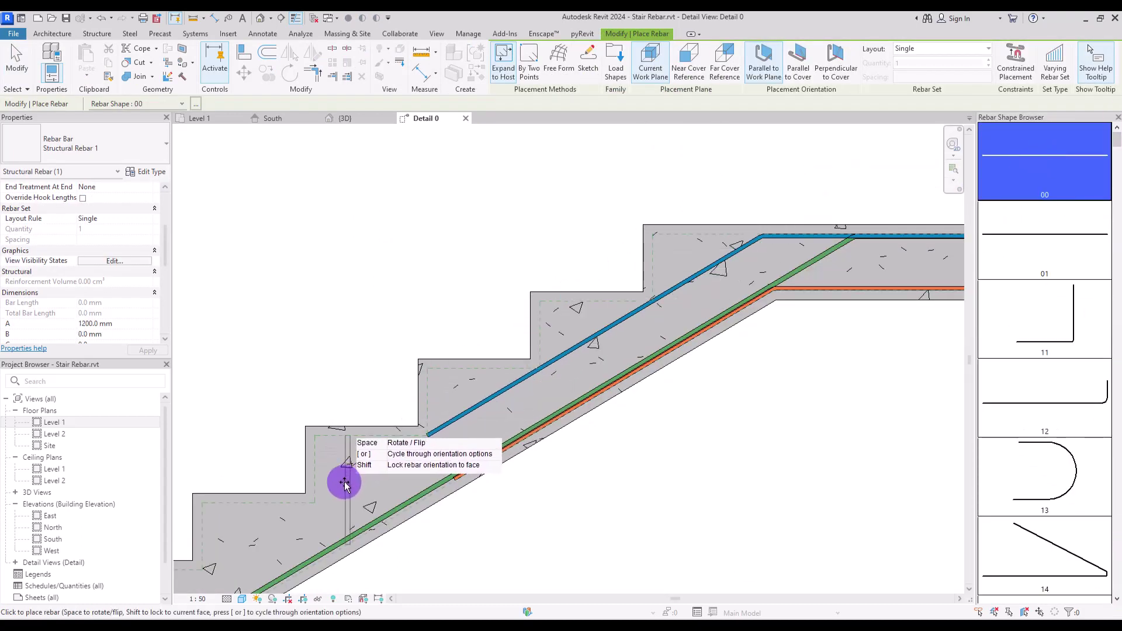
left_click(306, 533)
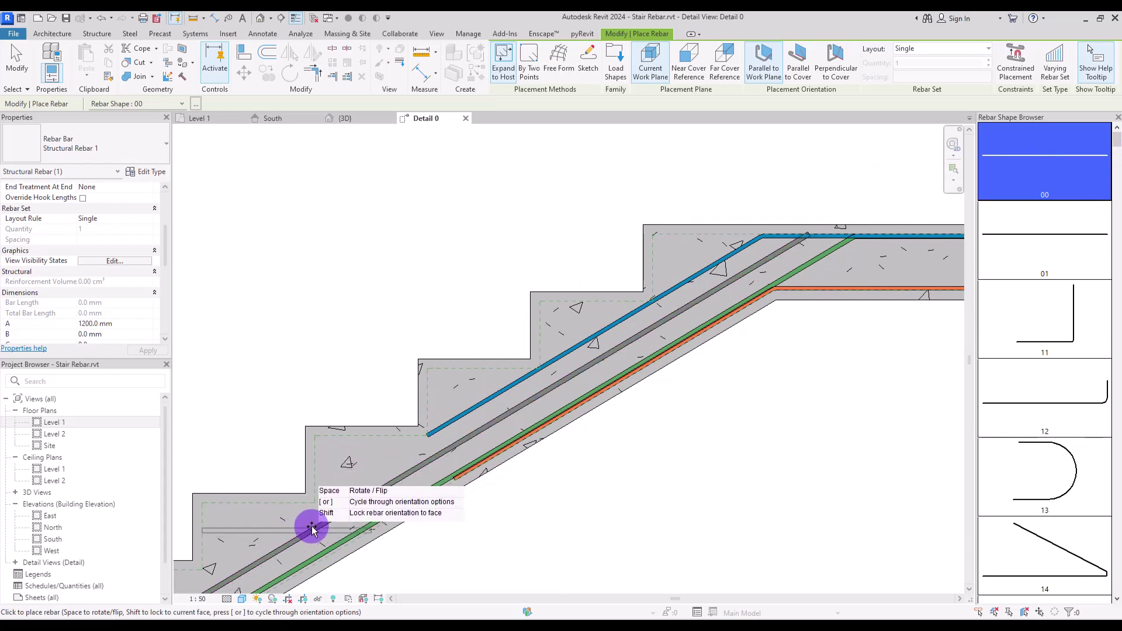
key("Escape")
- Nudge the new straight bar up toward the stair treads so it runs just below the sloped top bar
middle_click_drag(622, 418, 705, 386)
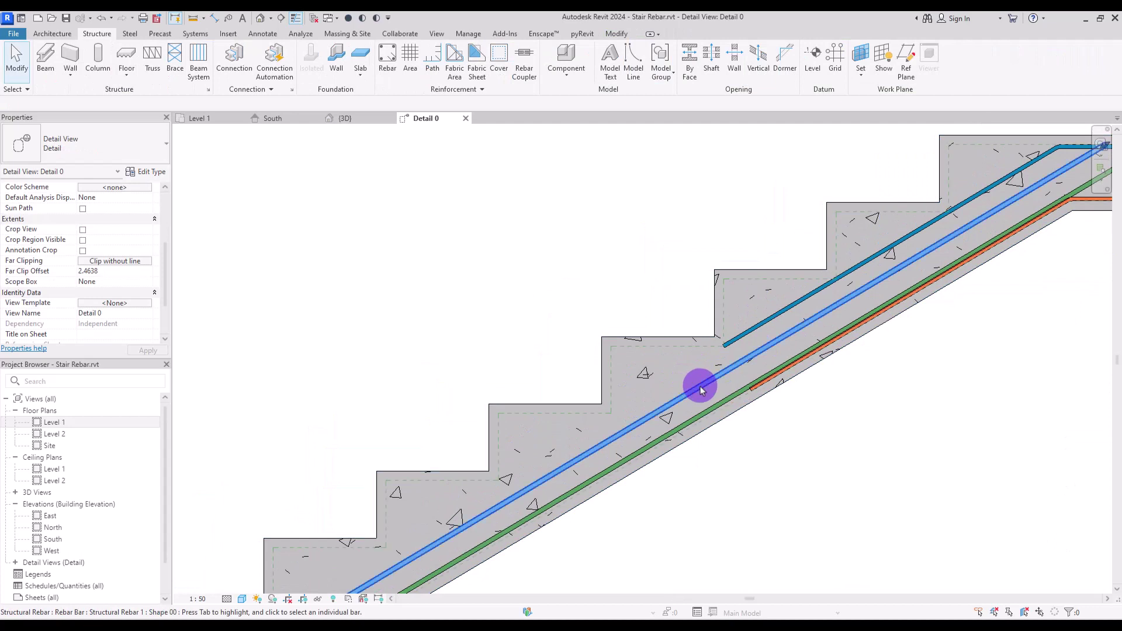
left_click(706, 384)
key("Up")
key("Up")
key("Up")
key("Up")
key("Up")
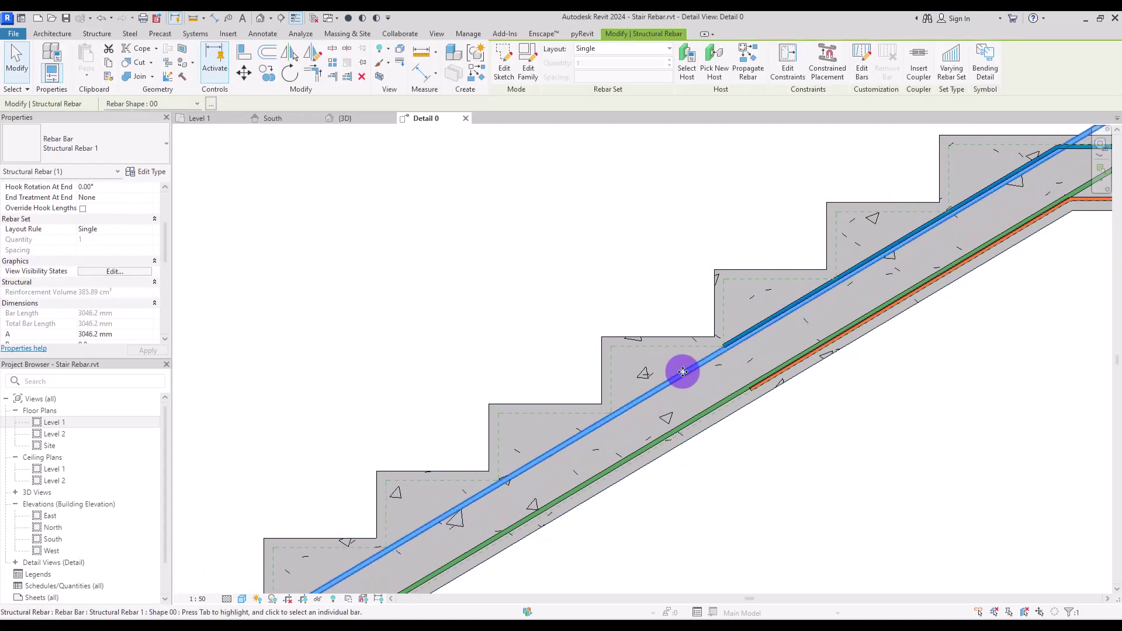
- Change the new straight bar to the H12 type and give that type a yellow material
middle_click_drag(649, 226, 491, 266)
left_click(128, 140)
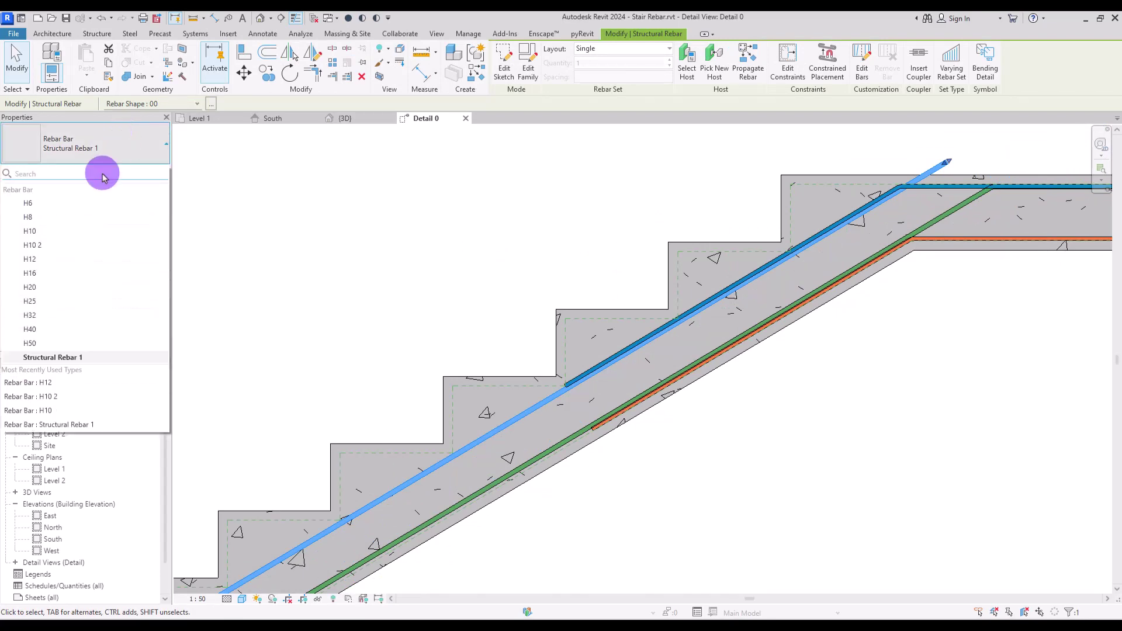
left_click(30, 259)
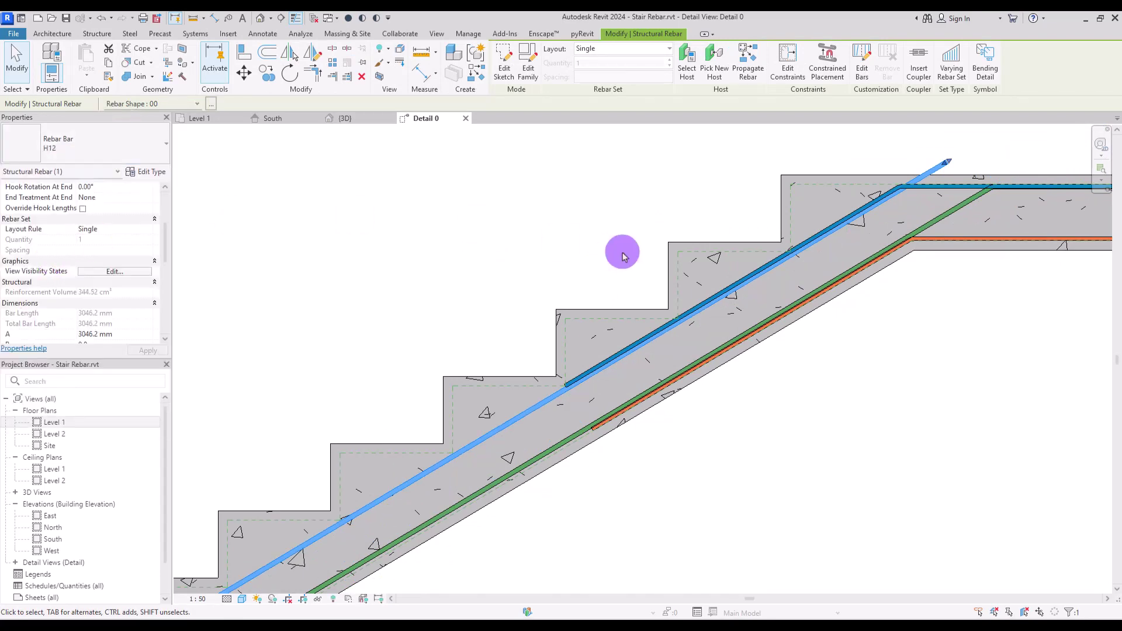
left_click(150, 172)
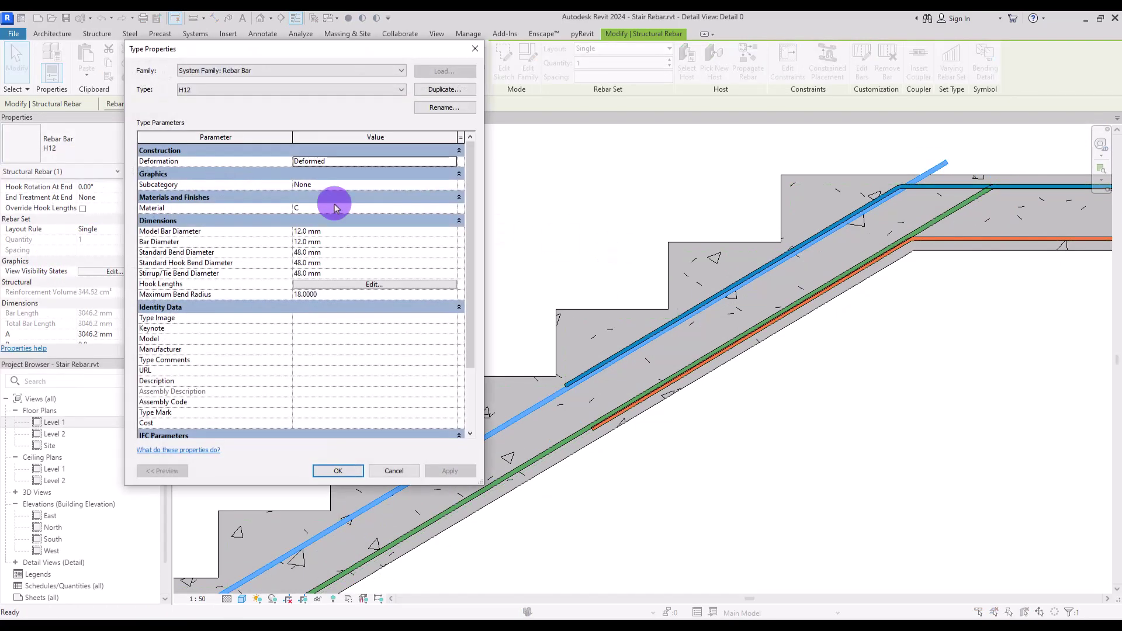
left_click(454, 209)
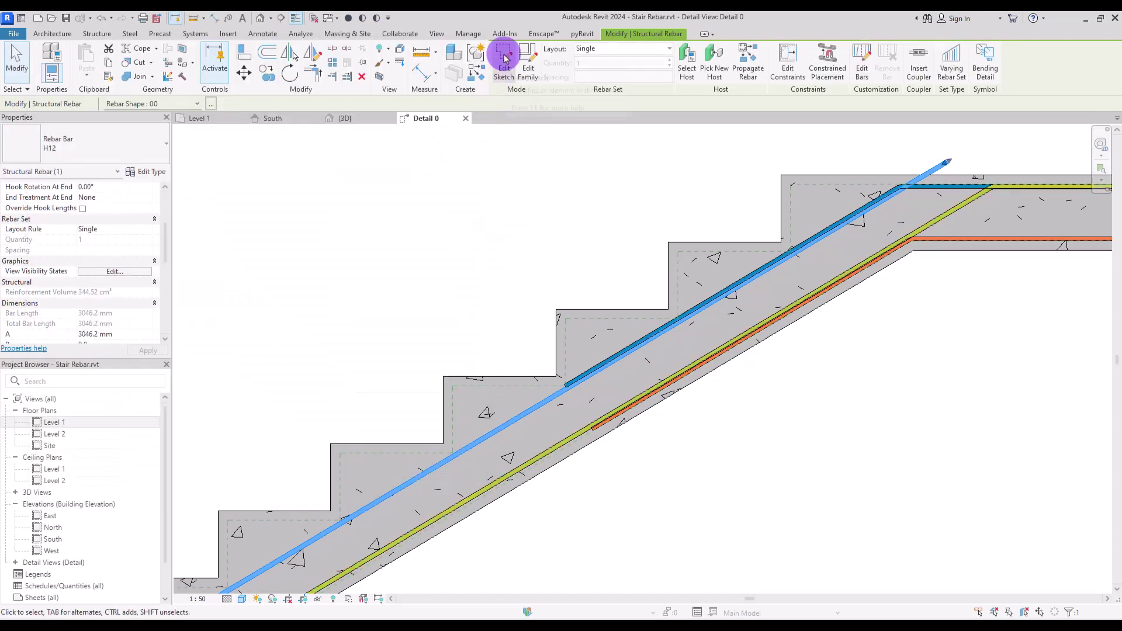
- In the bar's sketch, draw a horizontal line about 0.66 m long from the upper landing, just above its lower bar, back to the sloped line
left_click(506, 58)
middle_click_drag(677, 192, 408, 212)
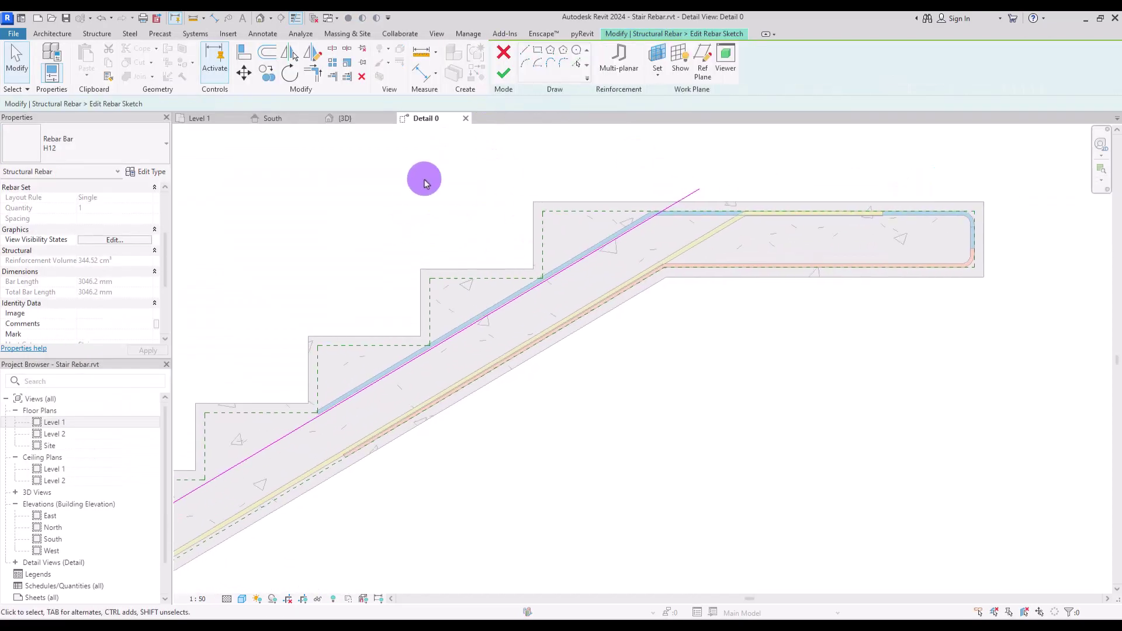
left_click(524, 51)
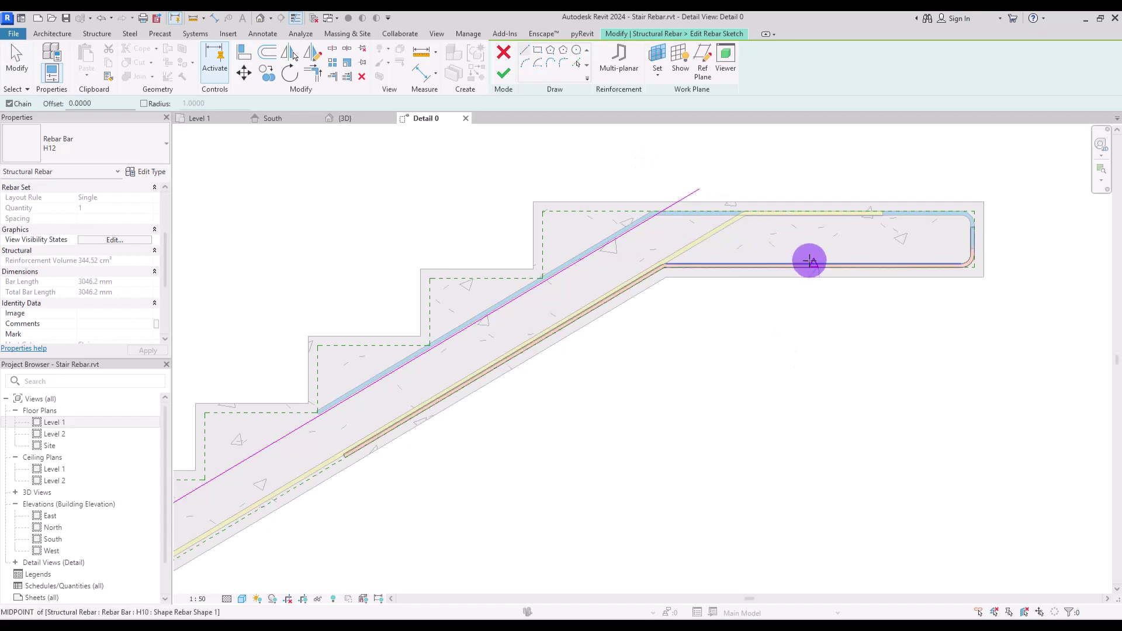
left_click(829, 258)
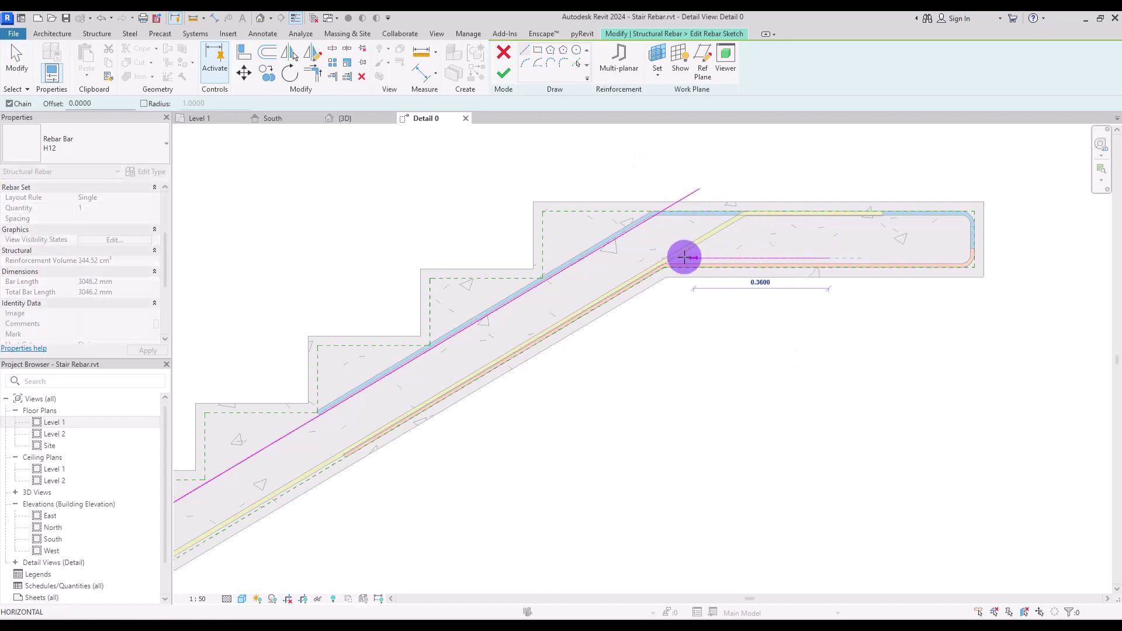
left_click(584, 258)
key("Escape")
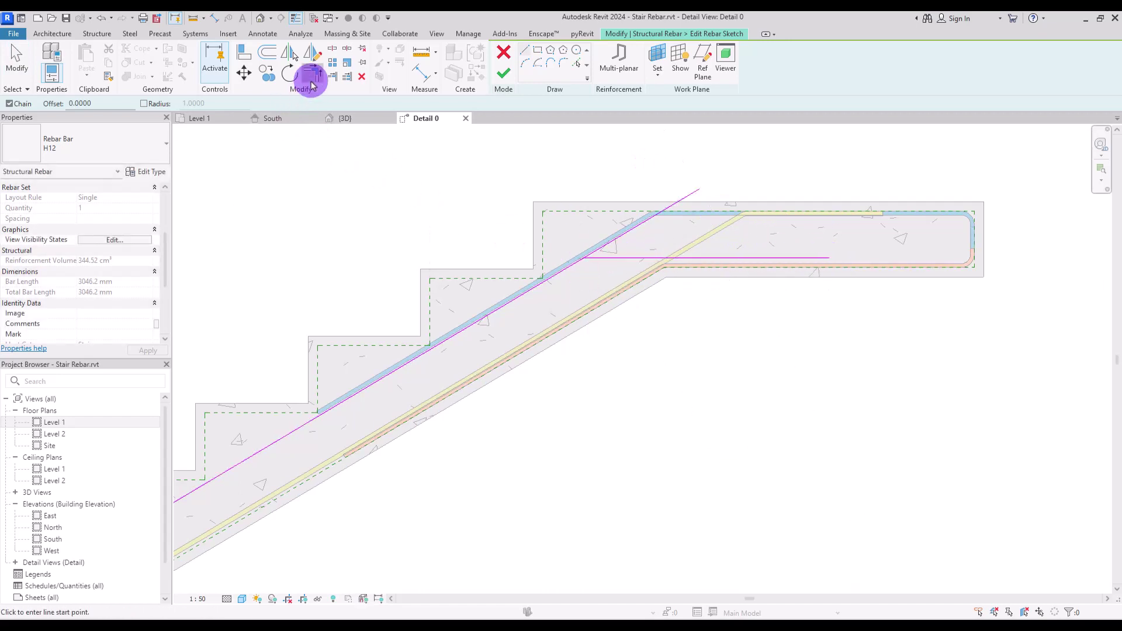
- Trim the sloped and upper-landing lines to a corner, and nudge the horizontal line slightly down
left_click(311, 80)
left_click(552, 275)
left_click(612, 258)
key("Escape")
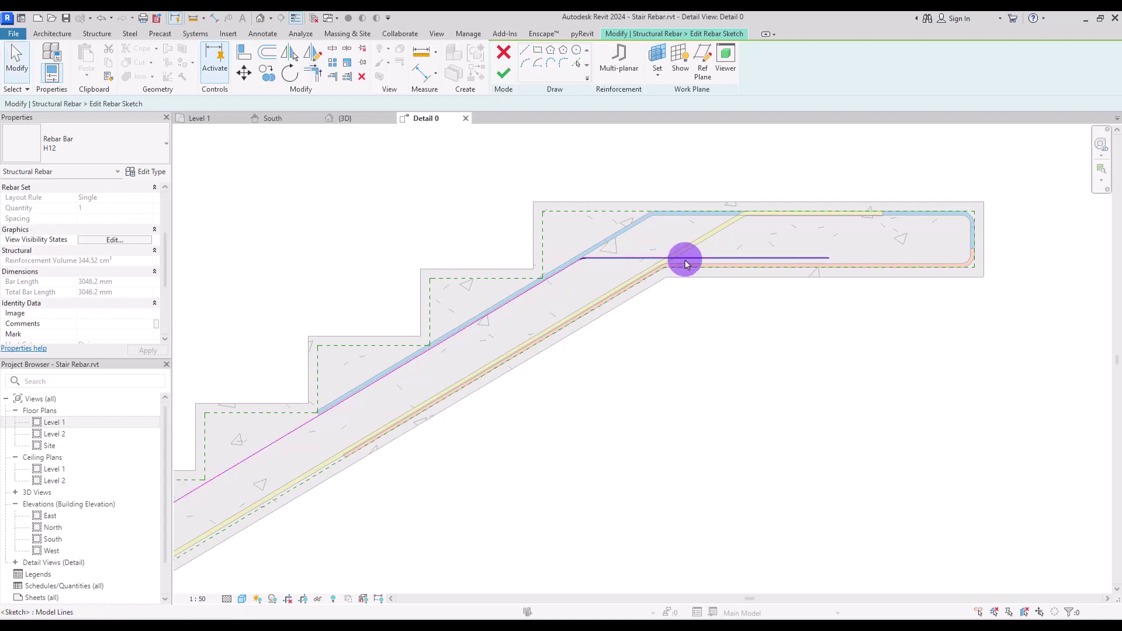
left_click(685, 262)
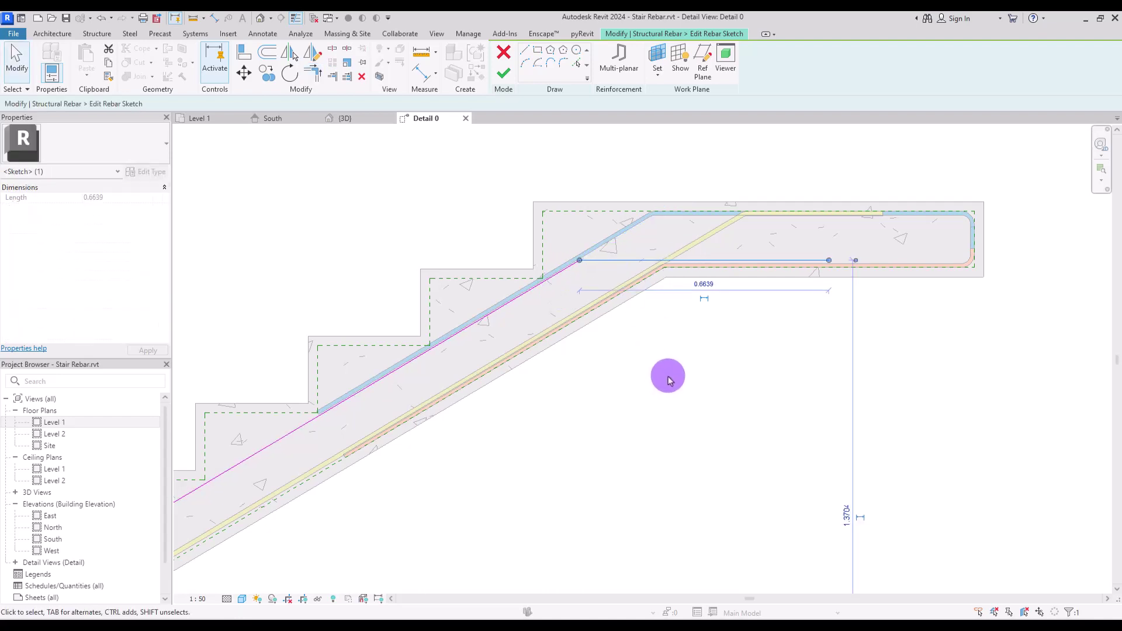
left_click(654, 372)
- Sketch a horizontal line about 0.66 m long along the top cover line of the lower landing
middle_click_drag(468, 459, 583, 436)
scroll(672, 355, "up", 1)
middle_click_drag(433, 463, 677, 283)
middle_click_drag(409, 435, 574, 355)
left_click(524, 50)
left_click(724, 329)
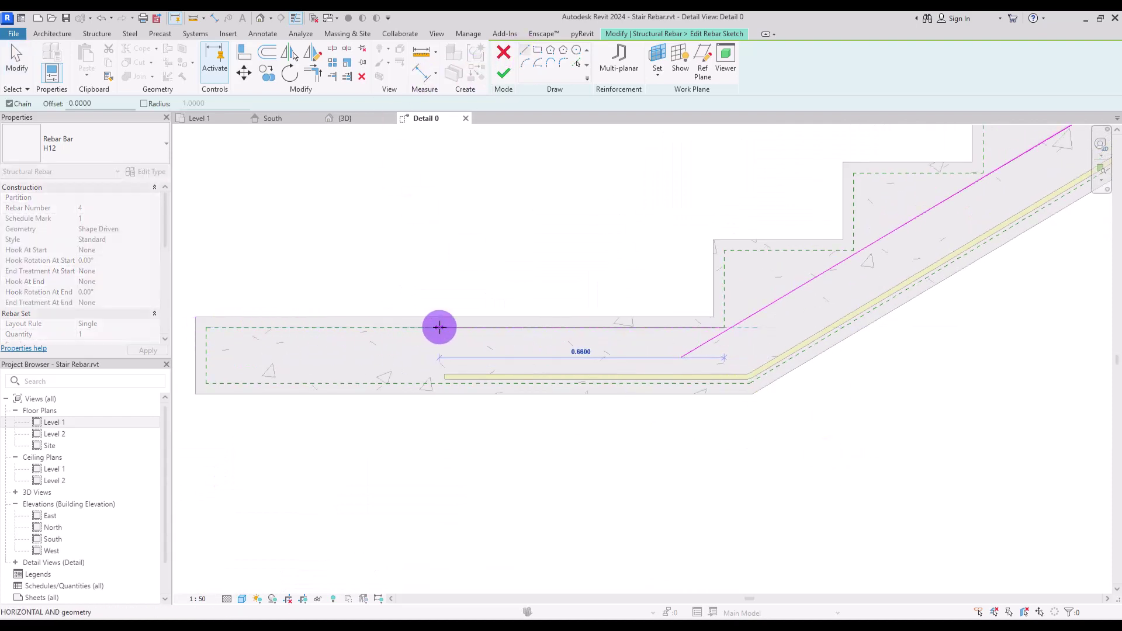
left_click(442, 327)
key("Escape")
key("Escape")
- Join the lower-landing line and the sloped line at a corner, and finish the rebar sketch
left_click(313, 73)
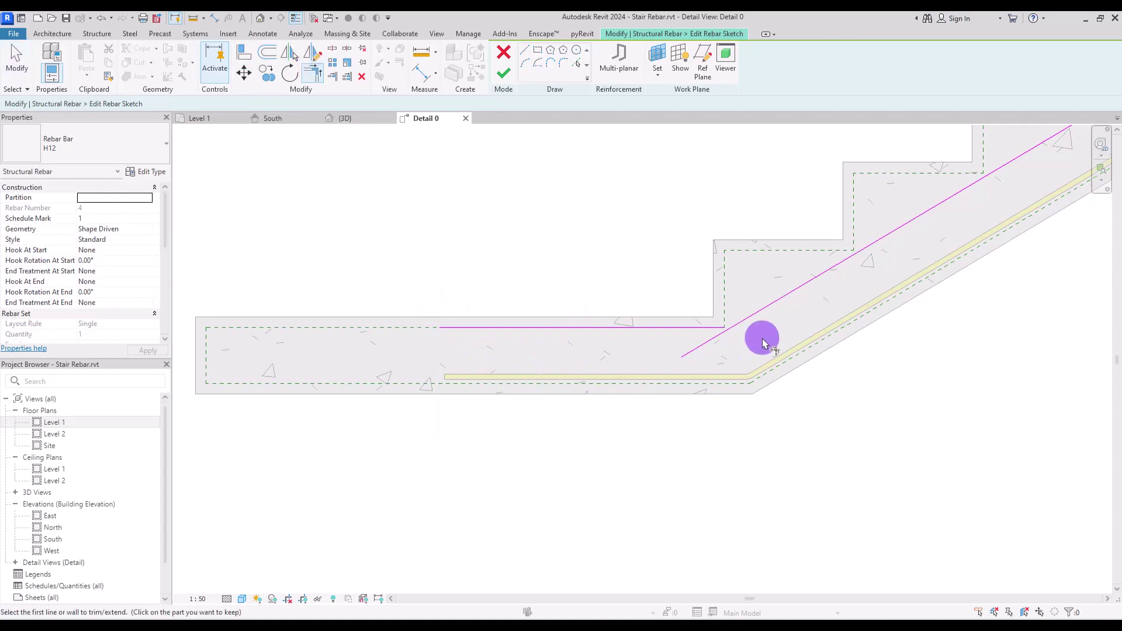
left_click(688, 326)
left_click(776, 305)
key("Escape")
key("Escape")
left_click(619, 327)
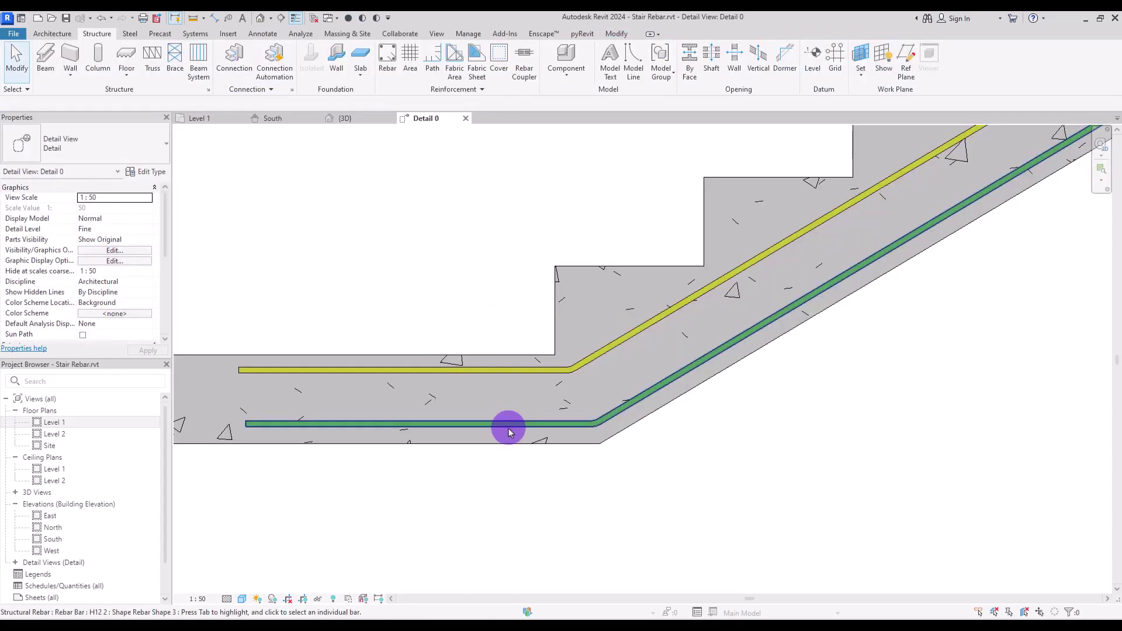
- Set the upper bent H12 bar's layout to Maximum Spacing with a spacing of 150 mm
left_click(508, 425)
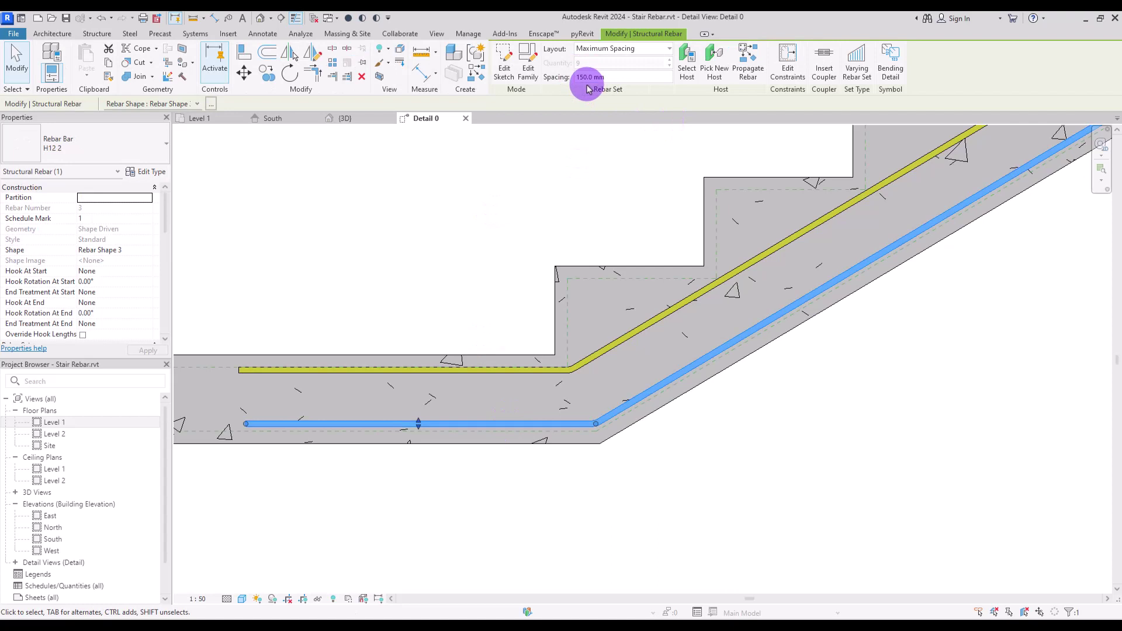
left_click(614, 328)
left_click(643, 48)
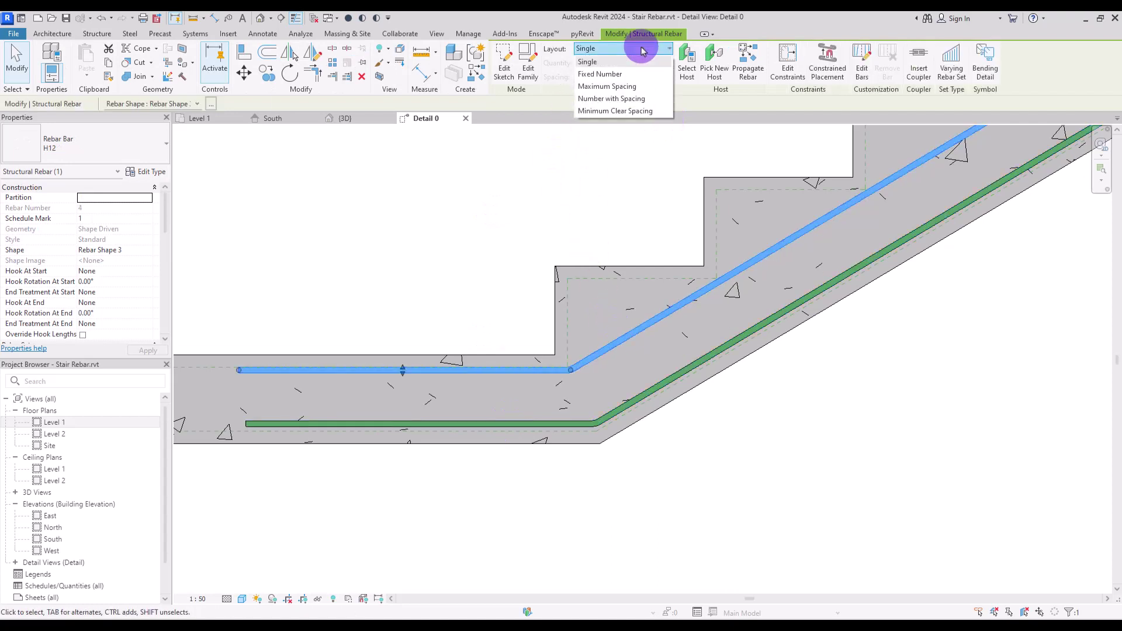
left_click(611, 86)
type("150")
key("Return")
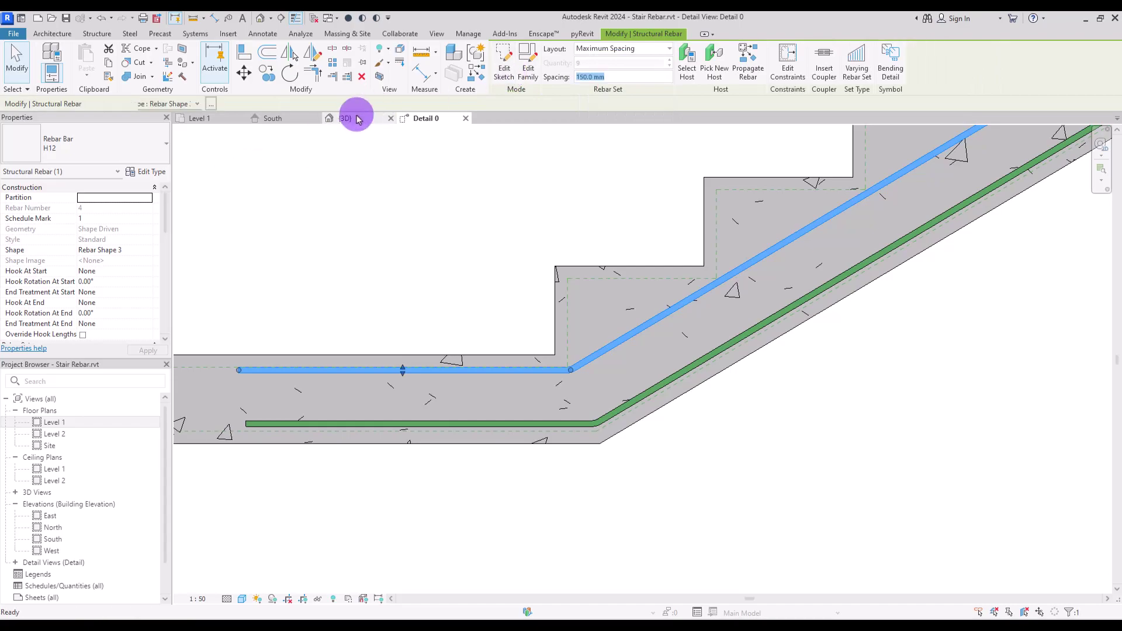
- From the 3D view, make the upper H12 rebar set unobscured in all listed views
left_click(345, 118)
middle_click_drag(444, 245, 707, 318, "shift")
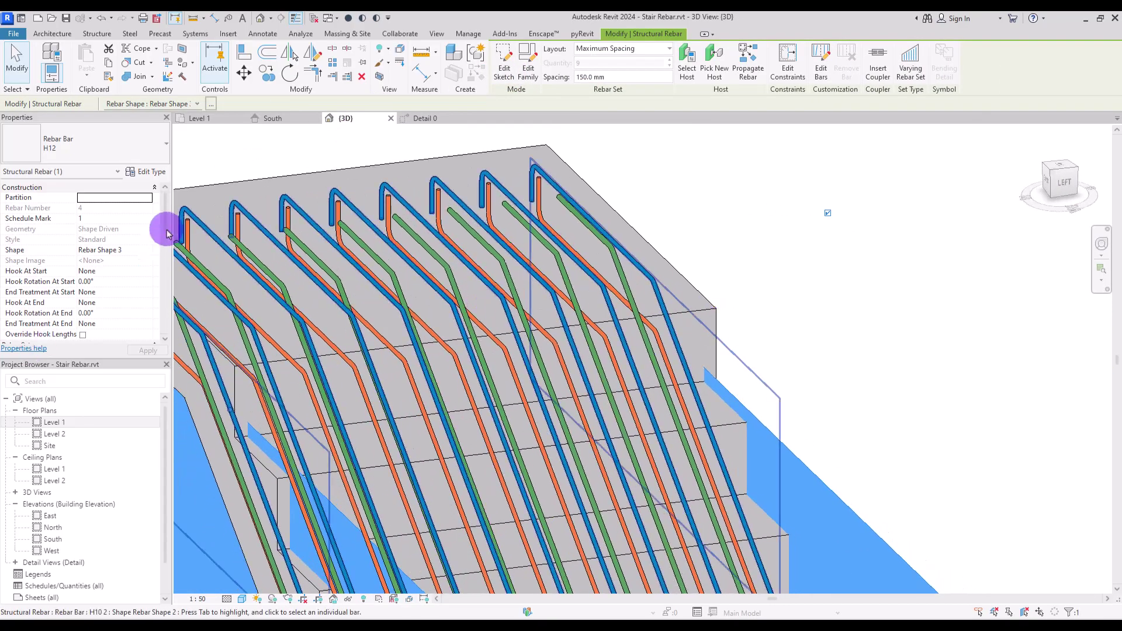
left_click_drag(165, 214, 167, 253)
left_click(131, 232)
left_click(343, 285)
left_click(315, 388, "shift")
left_click(424, 387)
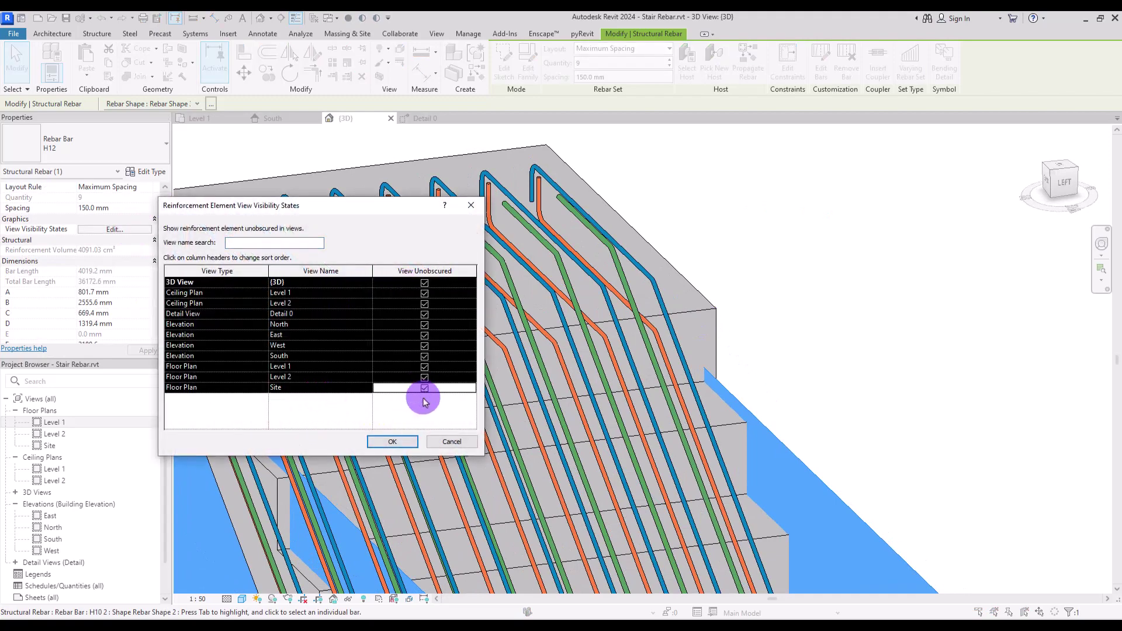
left_click(392, 441)
left_click(769, 218)
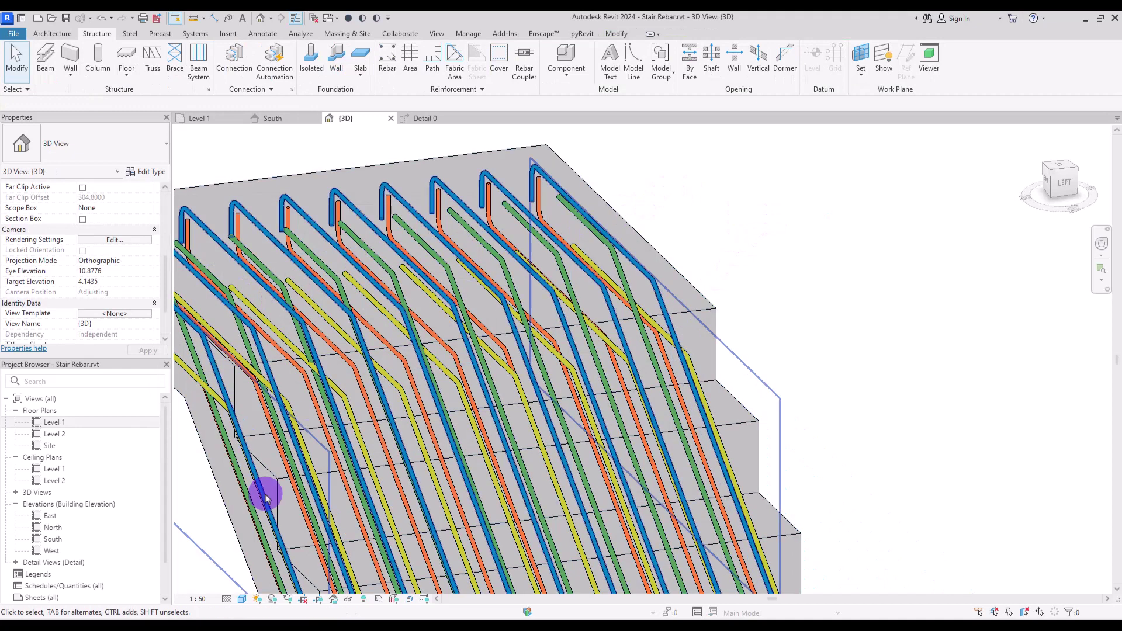
left_click(228, 600)
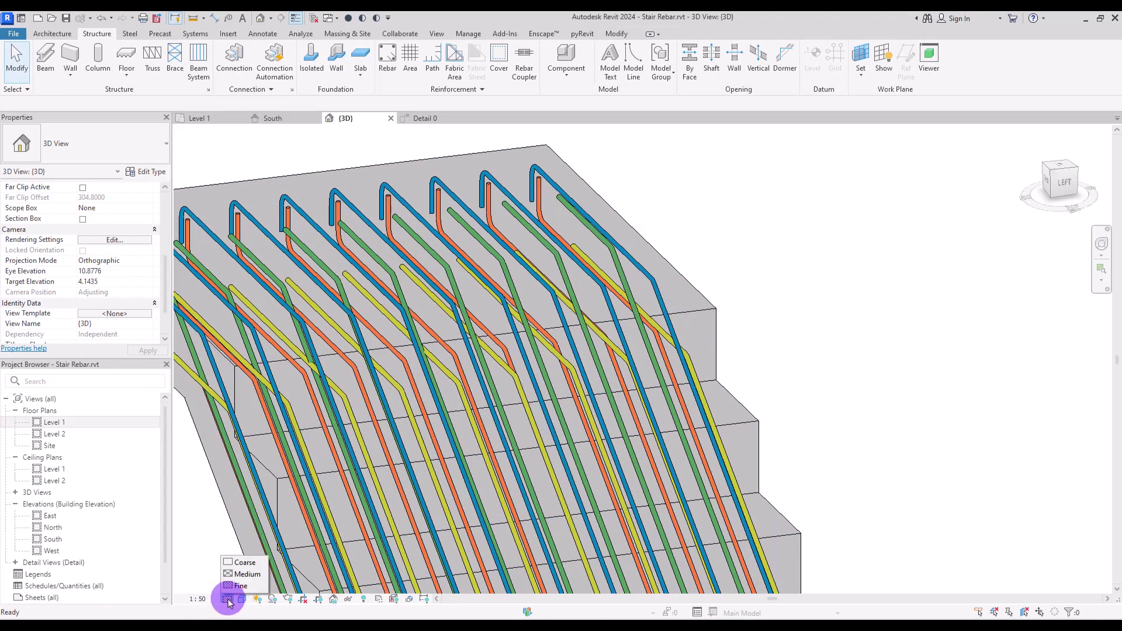
left_click(769, 260)
- In Detail 0, place a horizontal straight shape 00 bar of type H8 just below a mid-flight stair tread
key("ctrl+Tab")
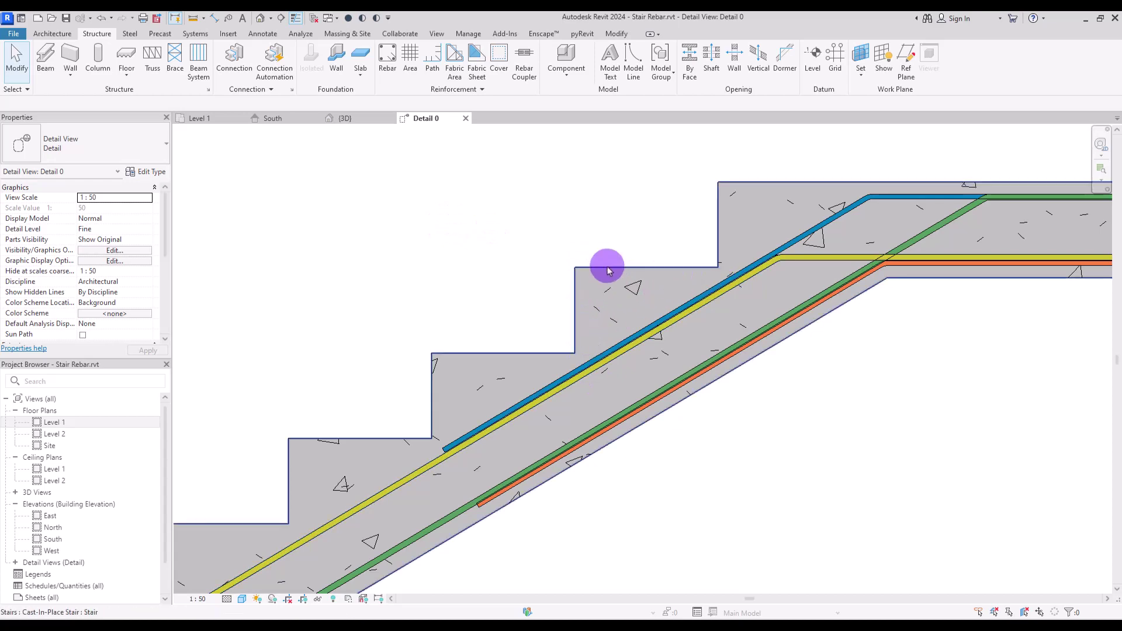
left_click(461, 374)
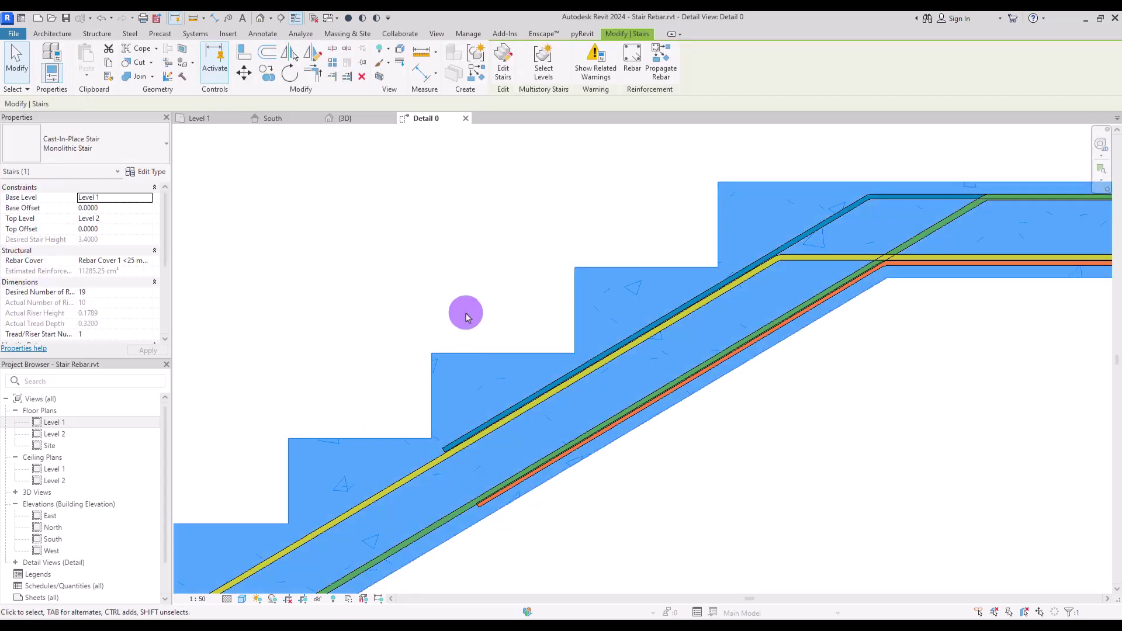
left_click(633, 50)
mouse_move(1117, 146)
left_mouse_down()
mouse_move(1117, 257)
mouse_move(1119, 133)
left_mouse_up()
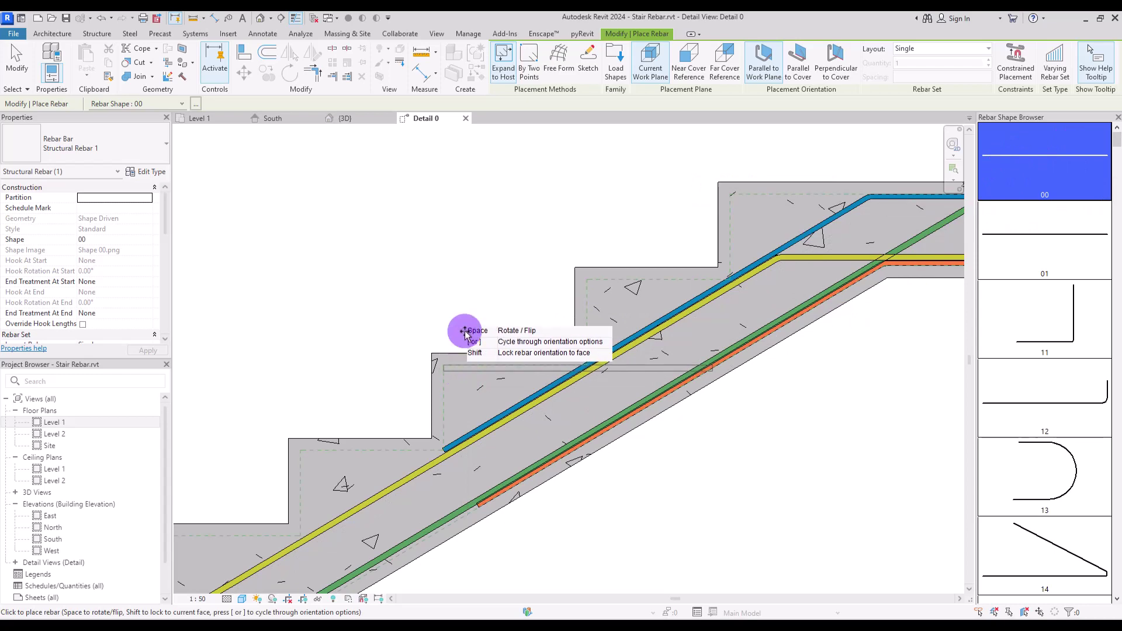
left_click(458, 370)
- Edit the H8 bar's sketch and shorten its horizontal line to 0.4 m
left_click(507, 67)
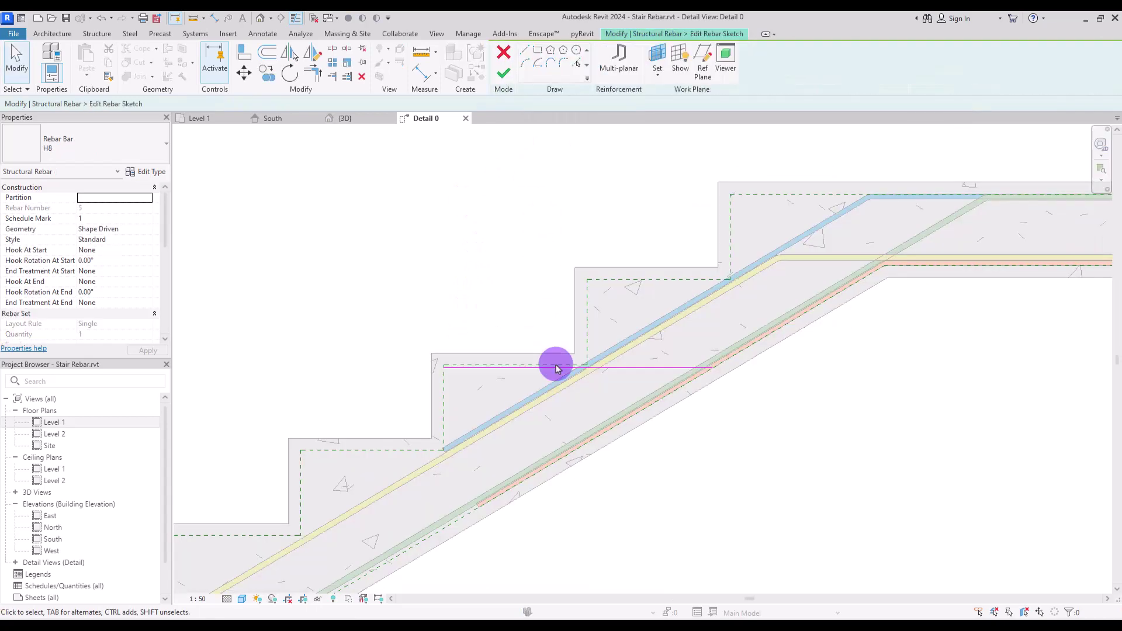
left_click(625, 367)
left_click_drag(712, 368, 620, 370)
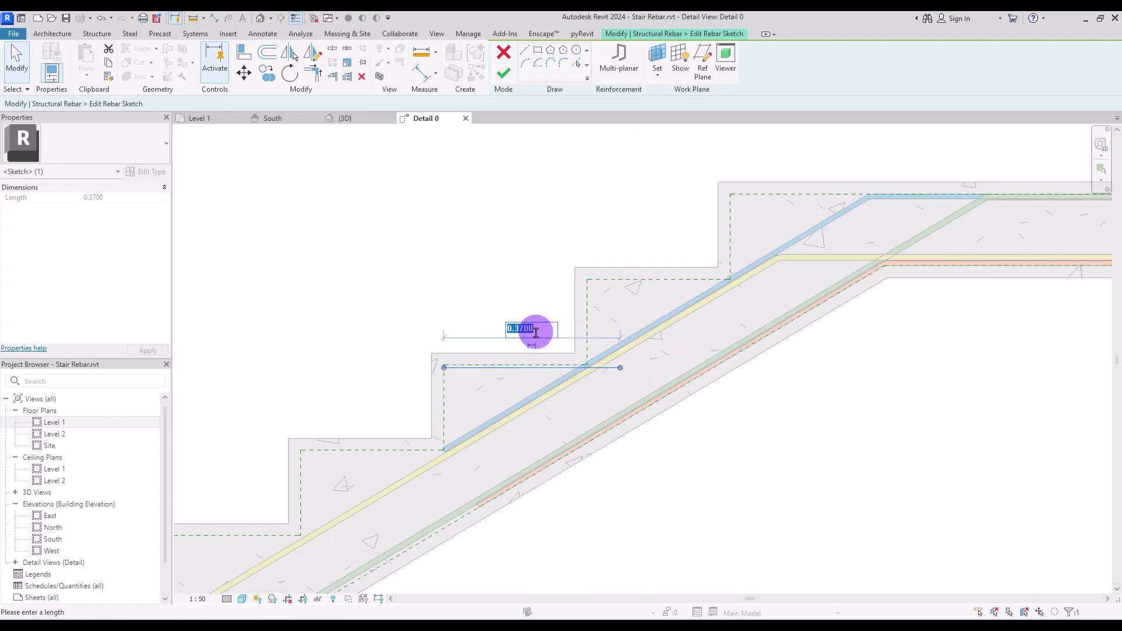
- Sketch a vertical leg down from the tread line's nosing end, along the riser cover, and set its length to 0.25 m
key("l")
key("i")
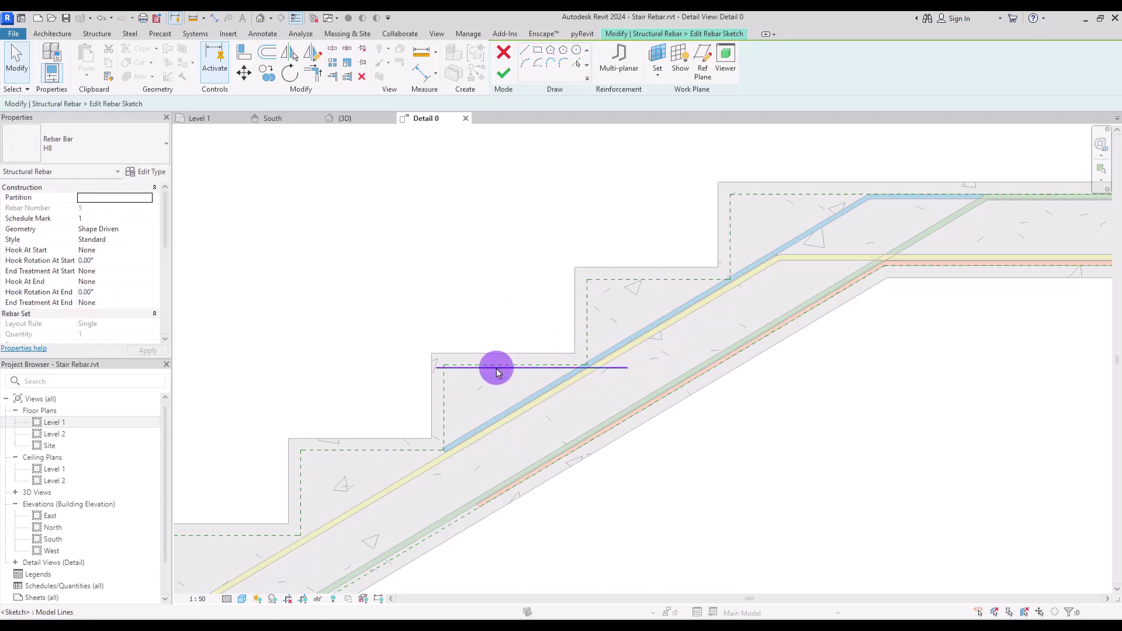
left_click(446, 368)
left_click(445, 485)
key("Escape")
key("Escape")
left_click(471, 427)
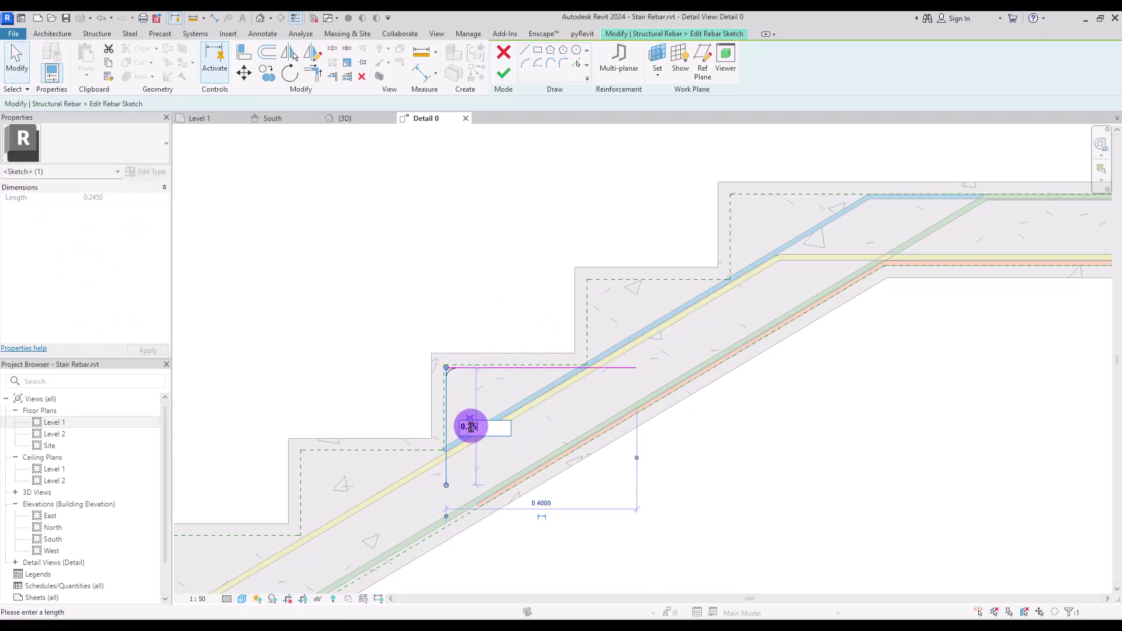
left_click(530, 400)
- Sketch a short leg sloping upward from the far end of the tread line, following the flight direction
left_click(525, 54)
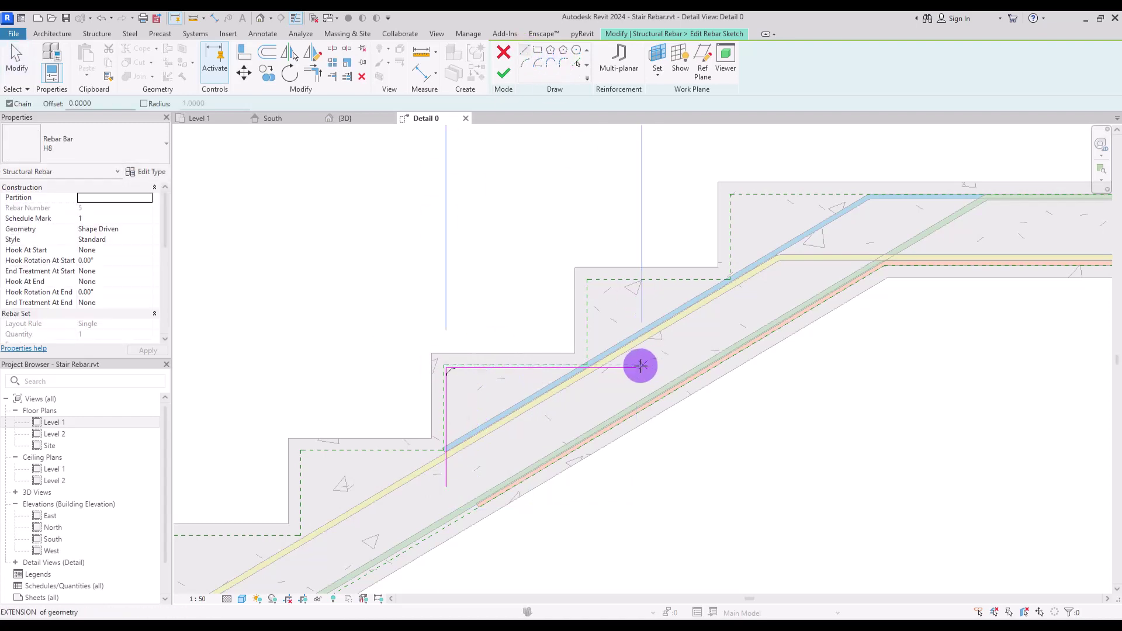
left_click(637, 367)
left_click(677, 339)
key("Escape")
- Sketch a leg sloping down the flight from the vertical leg's lower end, set its length to 0.1 m, and finish the sketch
left_click(445, 486)
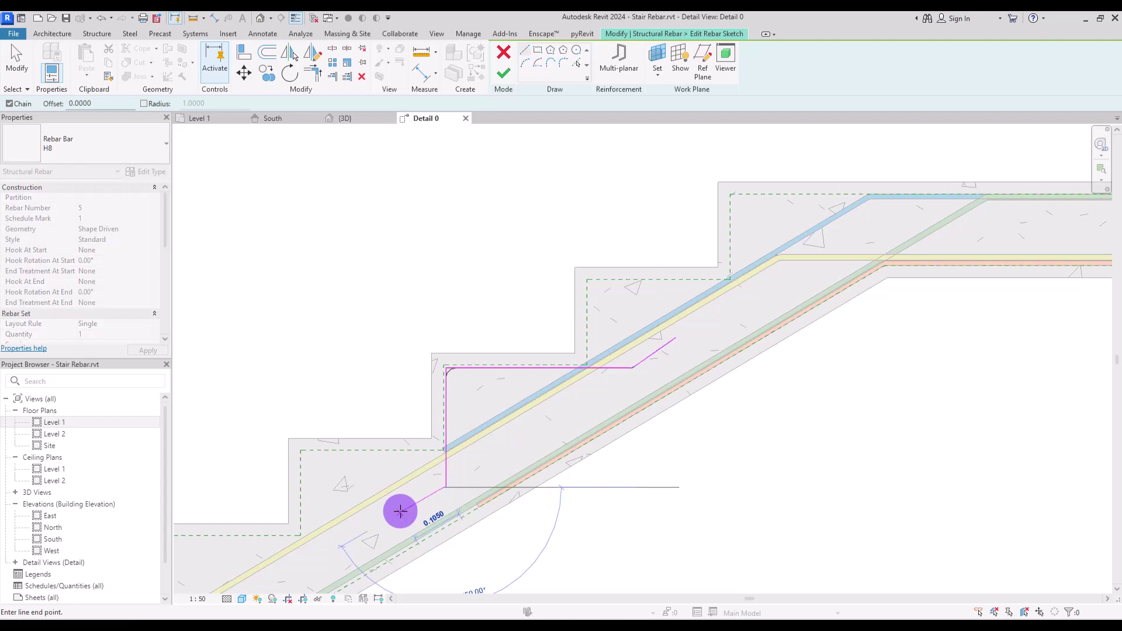
left_click(385, 521)
key("Escape")
key("Escape")
left_click(428, 522)
type("0.1")
key("Return")
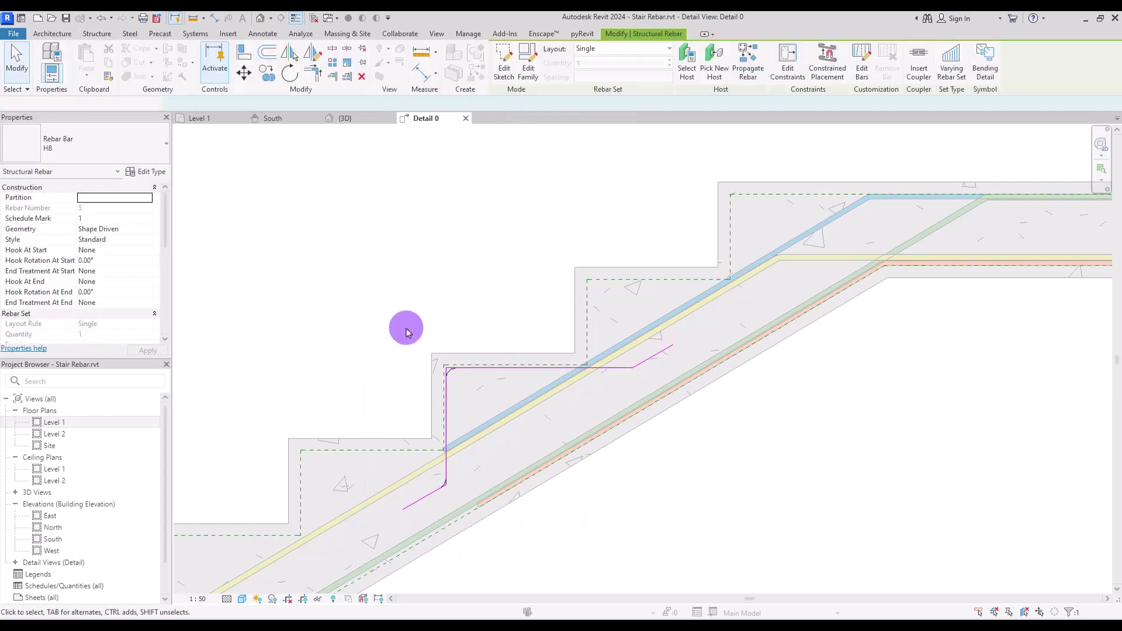
- In the Level 1 floor plan, set the H8 step bar's layout to Fixed Number with a quantity of 11
left_click(494, 370)
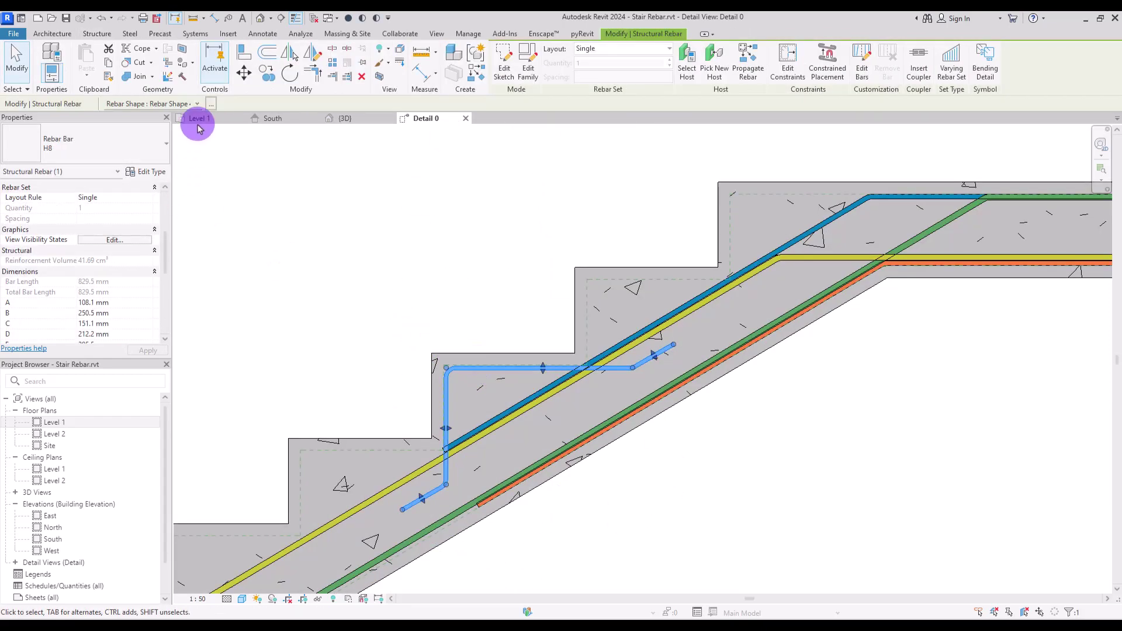
left_click(221, 123)
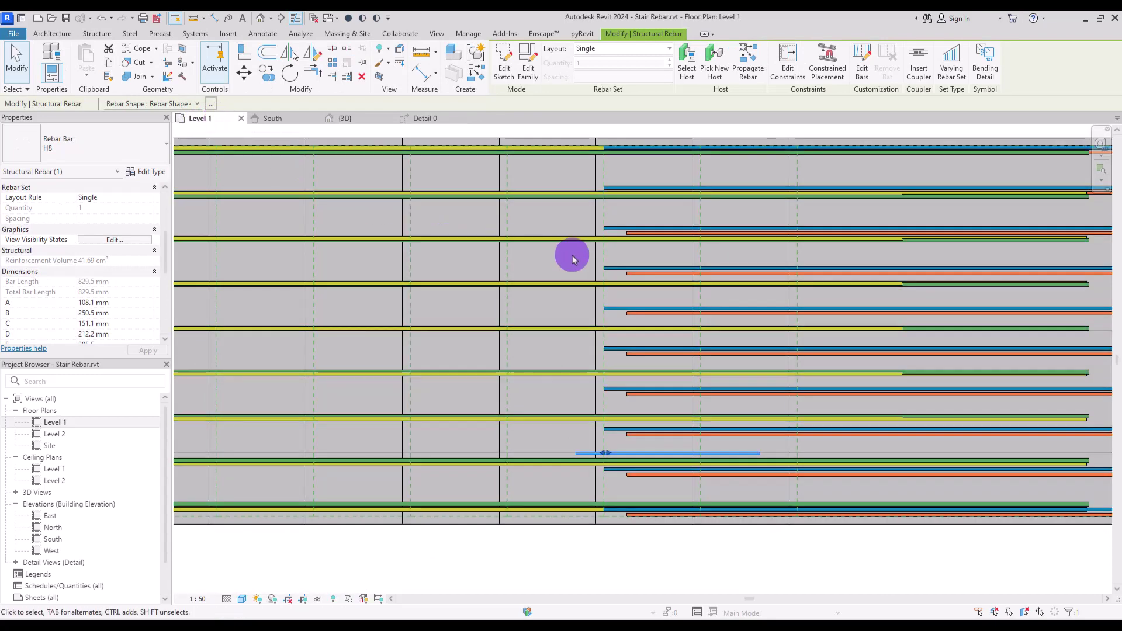
middle_click_drag(576, 256, 476, 248)
left_click(648, 50)
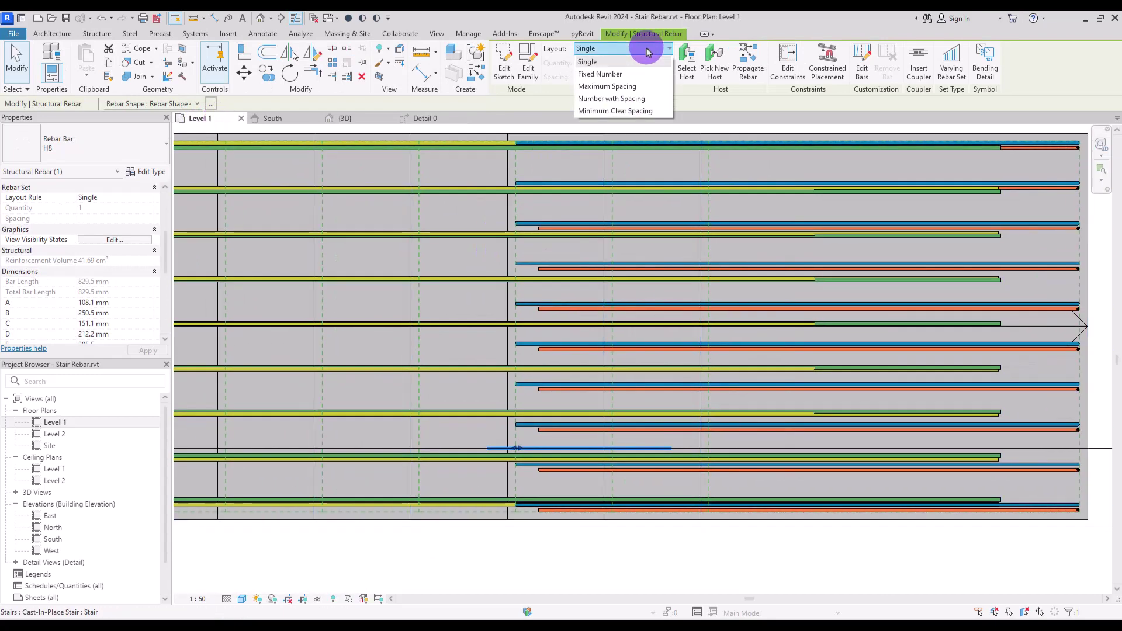
left_click(637, 75)
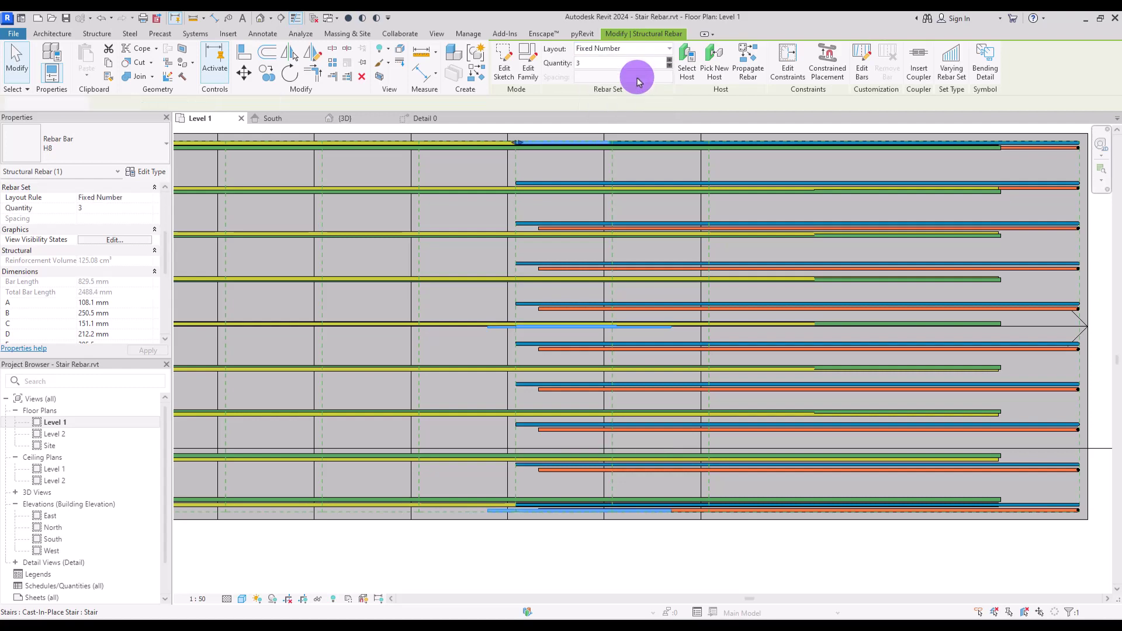
left_click(669, 61)
left_click(669, 60)
left_click(669, 61)
left_click(669, 61)
left_click(669, 61)
left_click(669, 61)
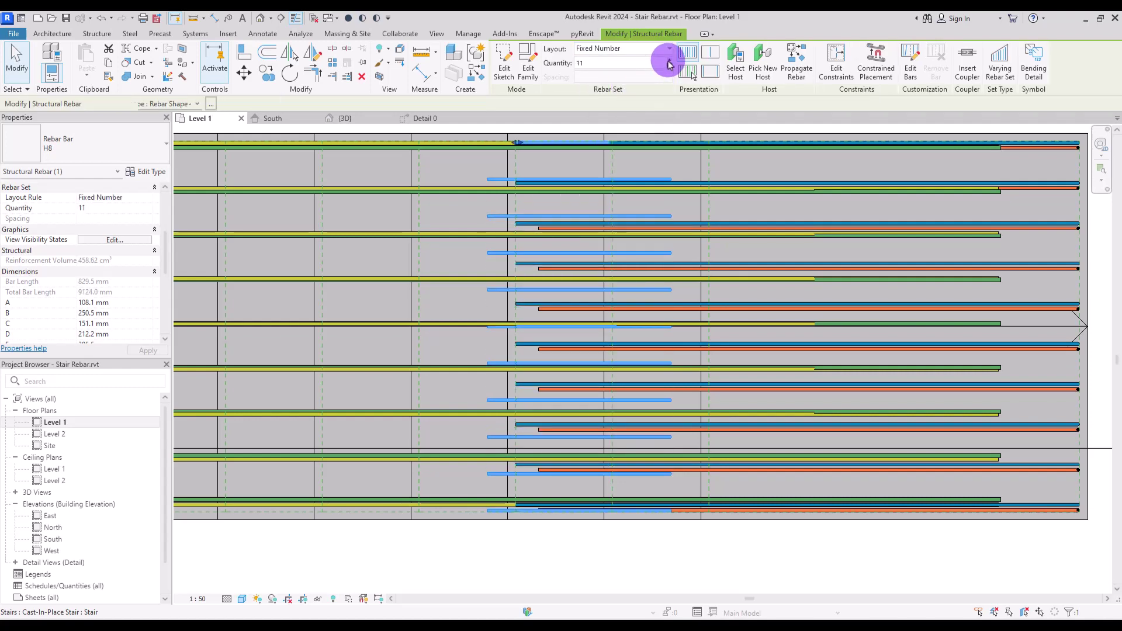
- Pull both ends of the H8 step bar set inward from the stair edges, use a quantity of 12, and check it in 3D
left_click_drag(580, 142, 578, 149)
left_click_drag(580, 513, 580, 504)
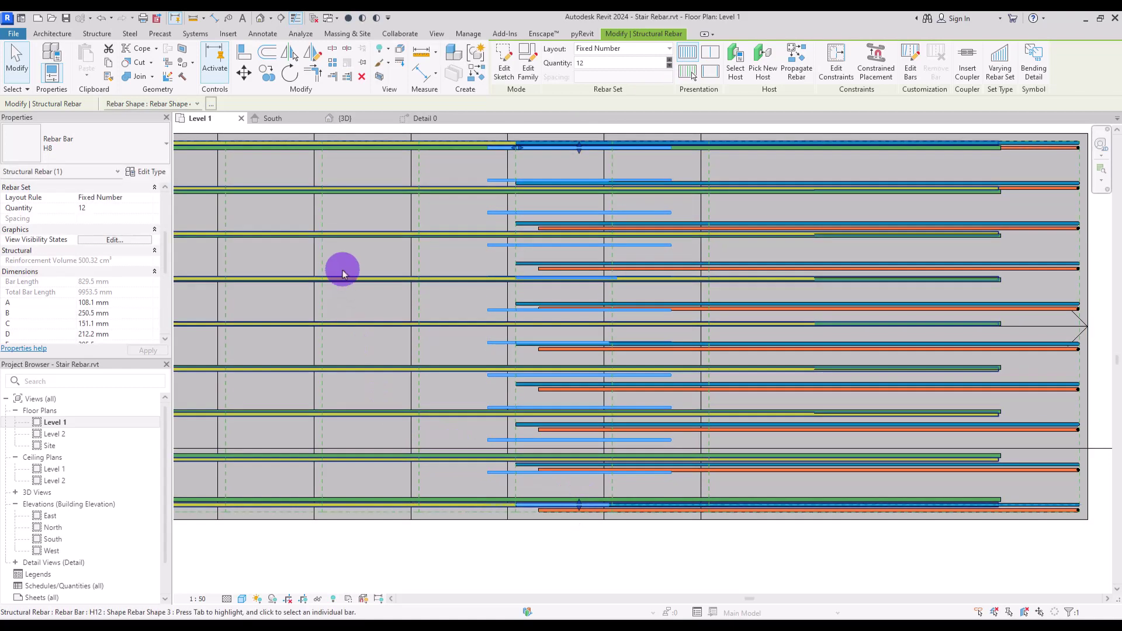
left_click(347, 117)
scroll(764, 393, "up", 5)
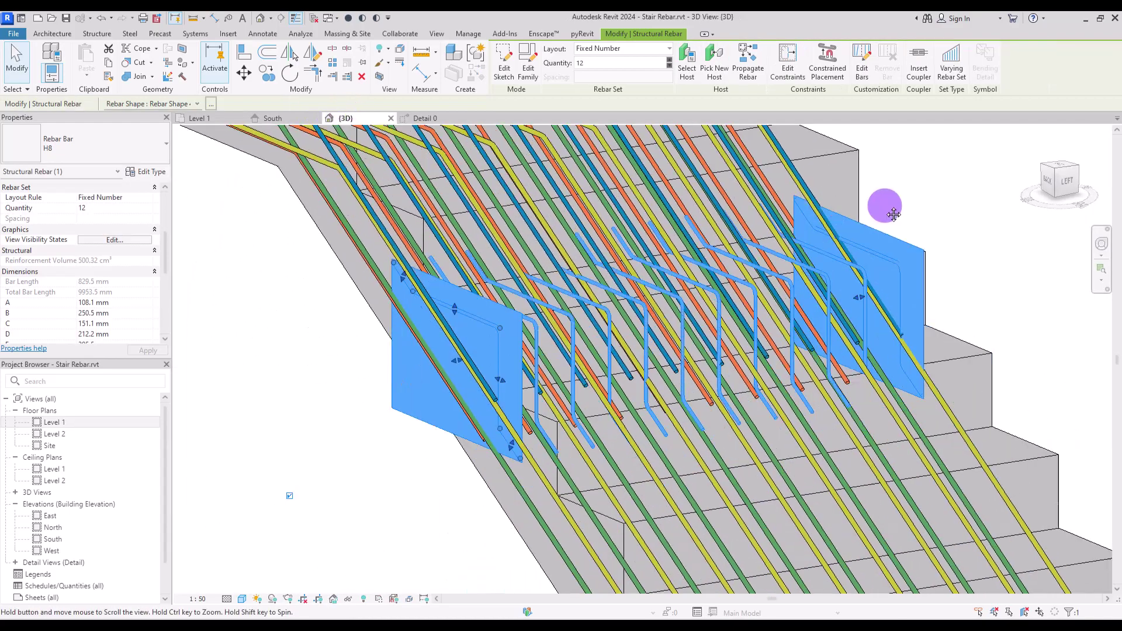
left_click(978, 244)
middle_click_drag(990, 322, 1068, 293, "shift")
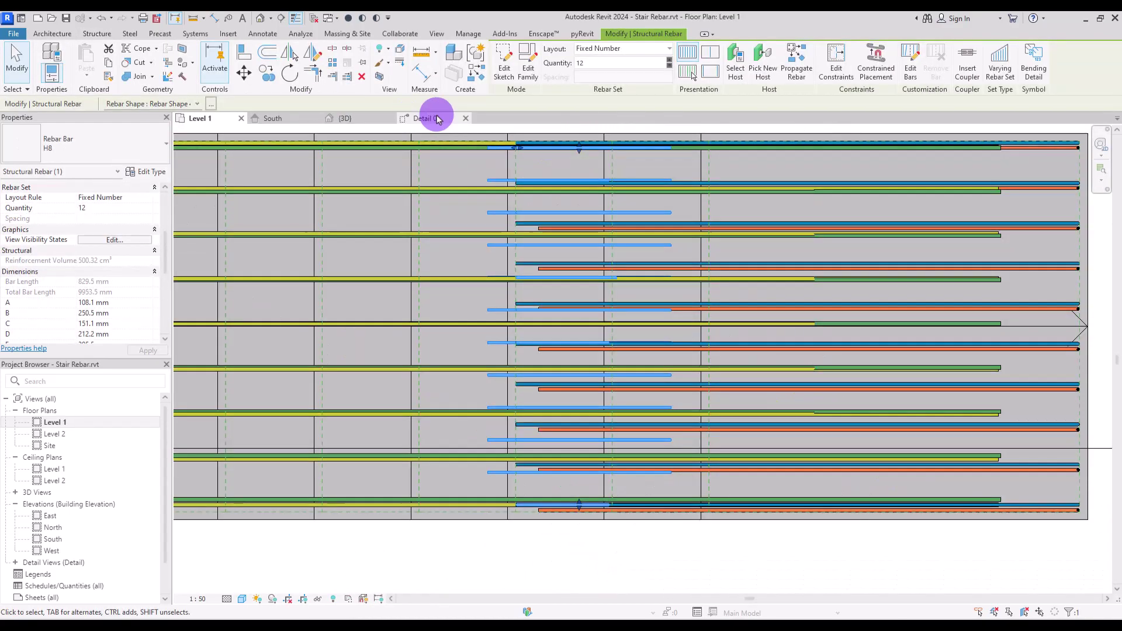
- In Detail 0, start a multiple copy of the step bar set from its nosing to the two steps above and one below
left_click(437, 119)
left_click(267, 73)
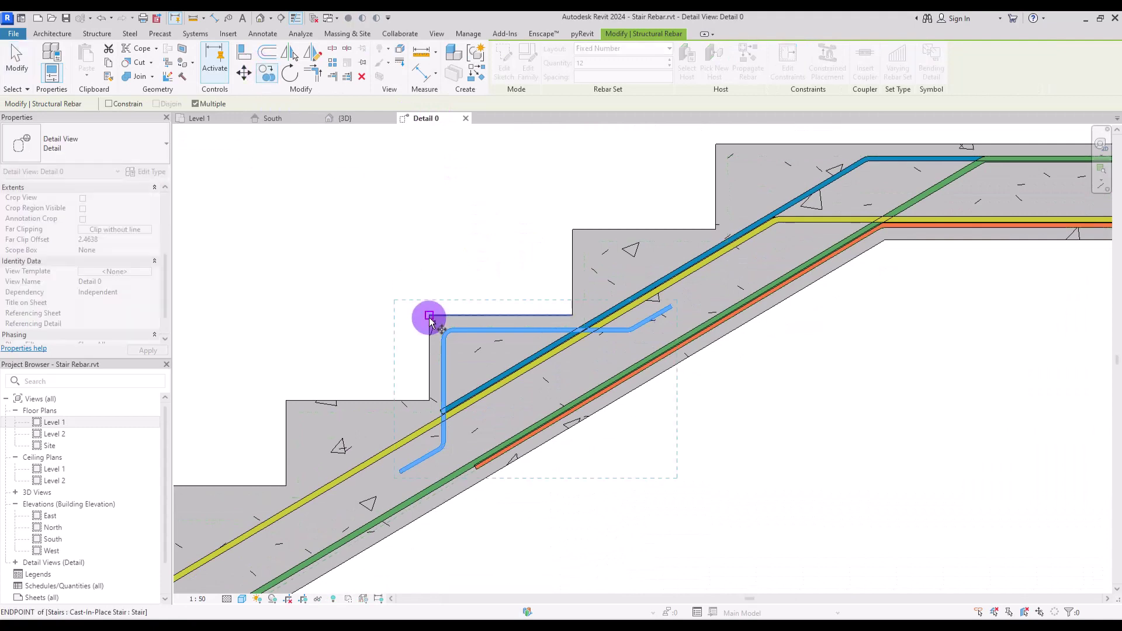
left_click(572, 230)
left_click(716, 144)
left_click(285, 401)
- Continue copying the step bar set down the flight to the nosings of the remaining lower steps
middle_click_drag(262, 455, 559, 301)
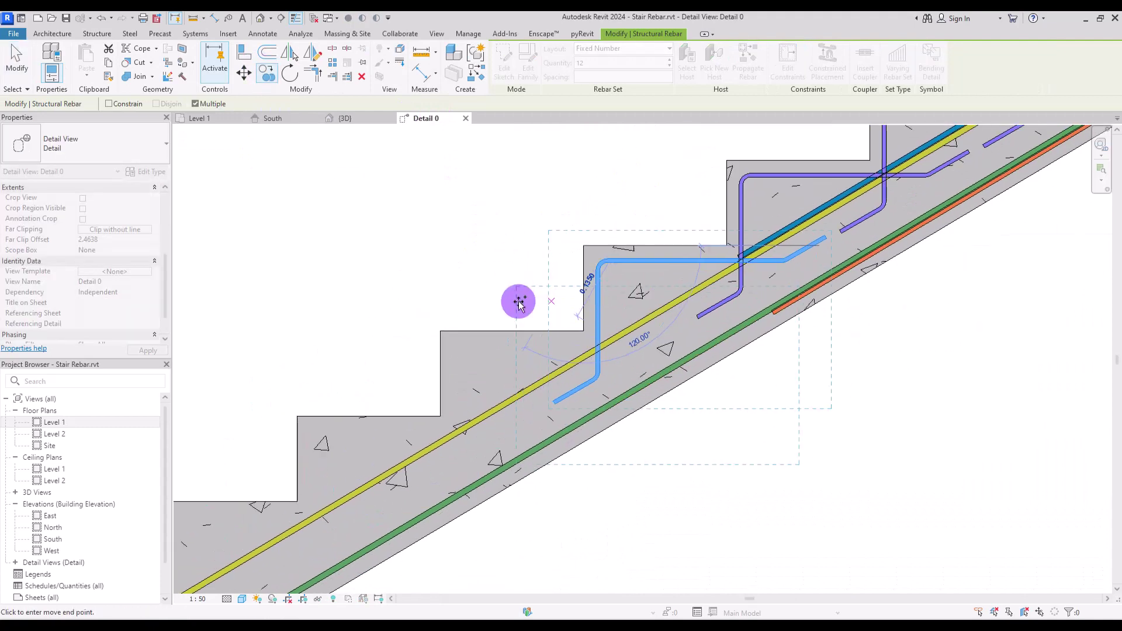
left_click(442, 331)
middle_click_drag(297, 418, 443, 343)
left_click(440, 341)
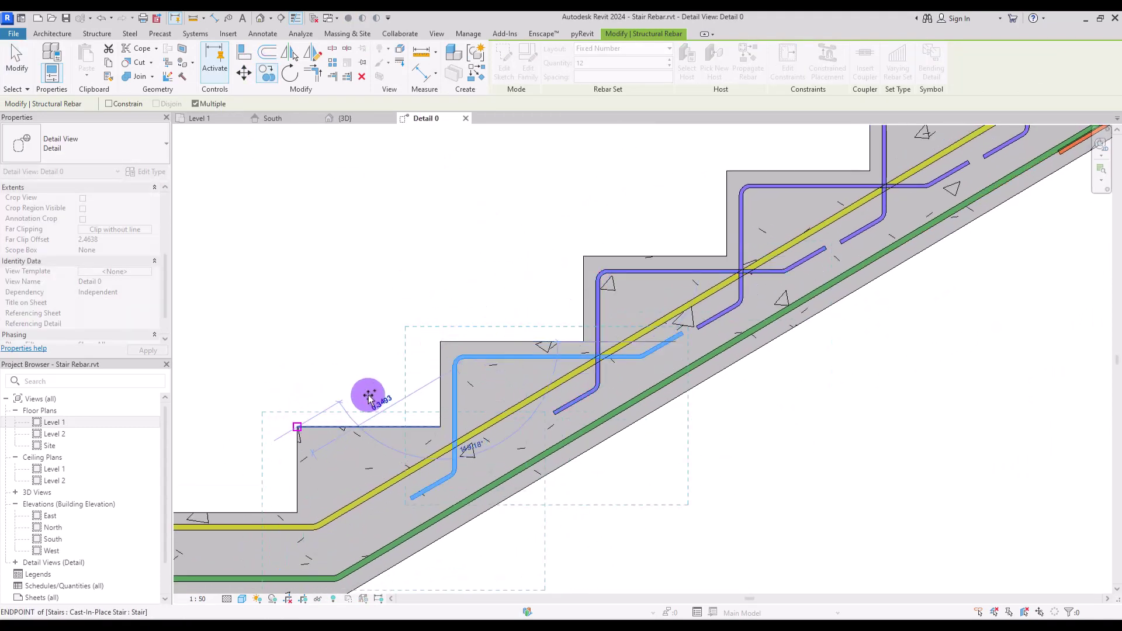
left_click(297, 426)
middle_click_drag(297, 426, 495, 295)
key("Escape")
key("Escape")
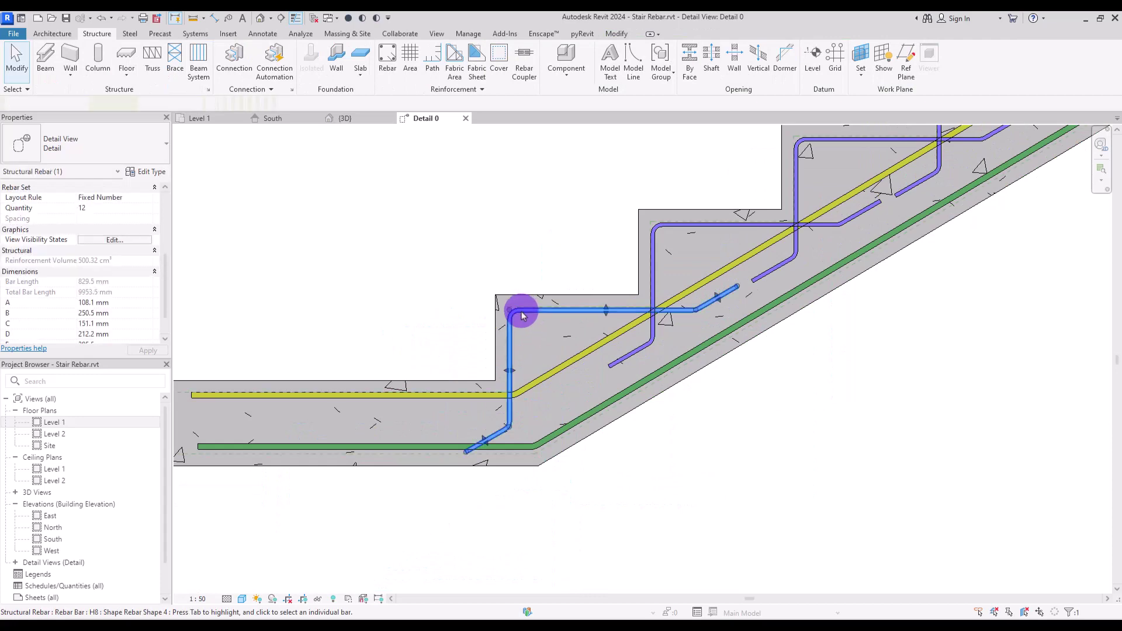
- Edit the lowest step bar's sketch, replacing its sloping bottom leg with a horizontal leg about 0.11 m long
left_click(522, 316)
left_click(504, 63)
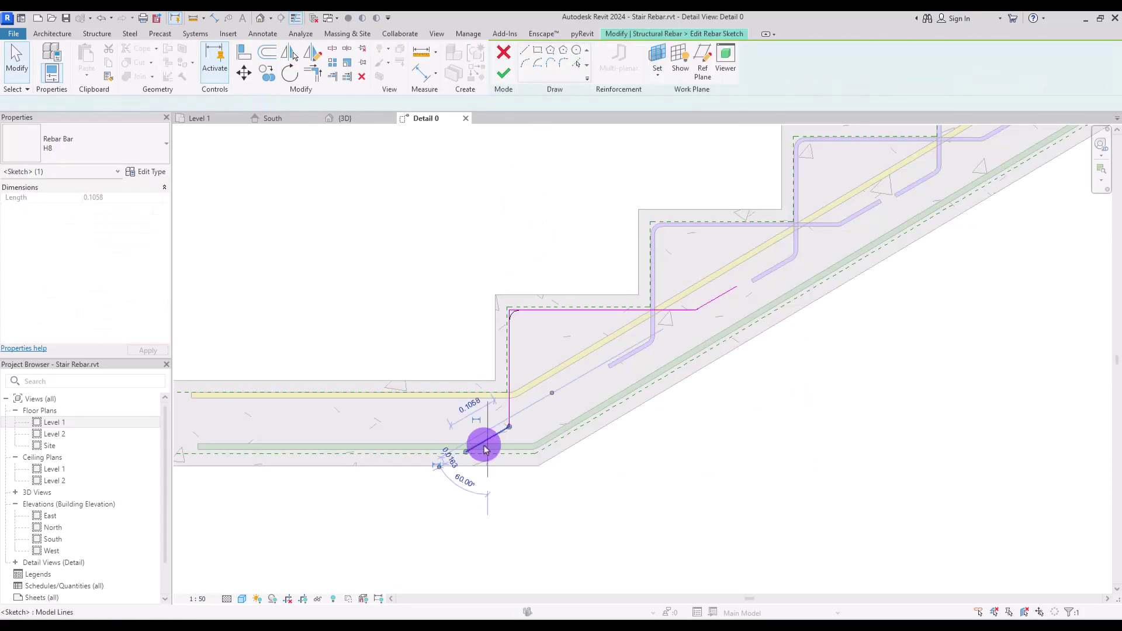
left_click(458, 426)
key("Escape")
key("Escape")
key("Escape")
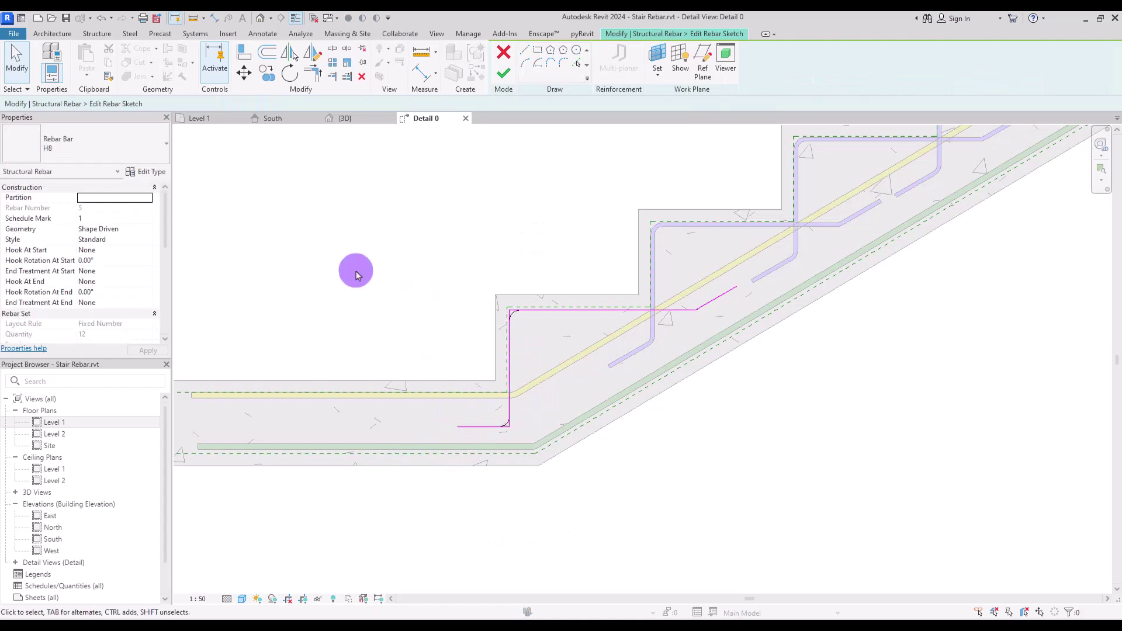
left_click(506, 74)
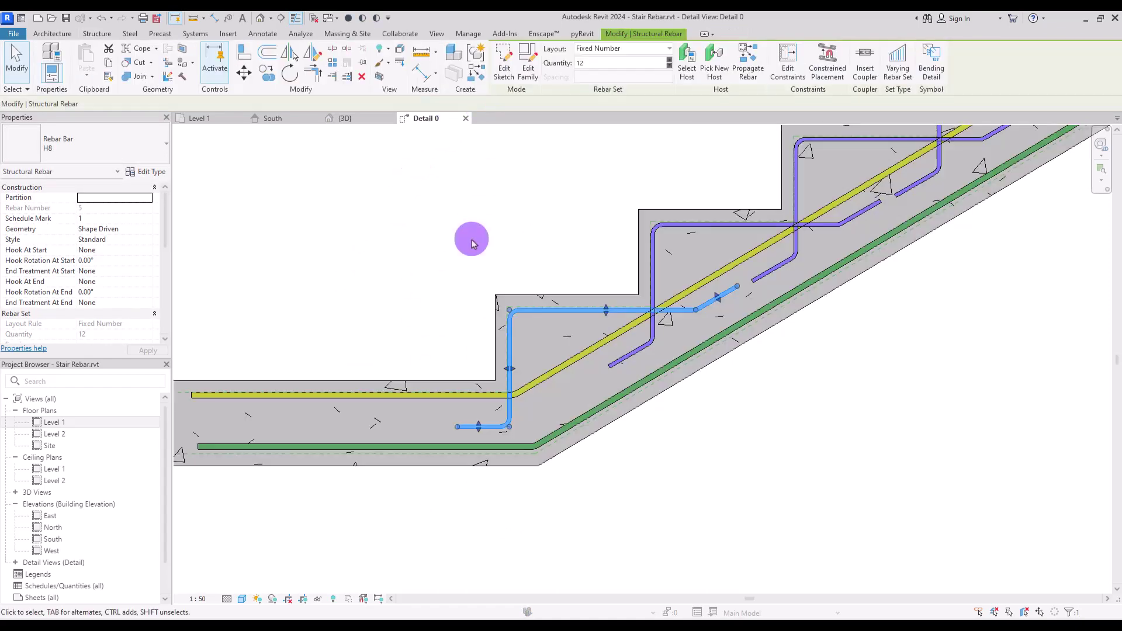
left_click(471, 238)
- Edit the topmost step bar's sketch, deleting the sloping leg that sticks out above the upper landing
middle_click_drag(876, 305, 485, 474)
mouse_move(783, 328)
middle_mouse_down()
mouse_move(681, 389)
mouse_move(606, 458)
middle_mouse_up()
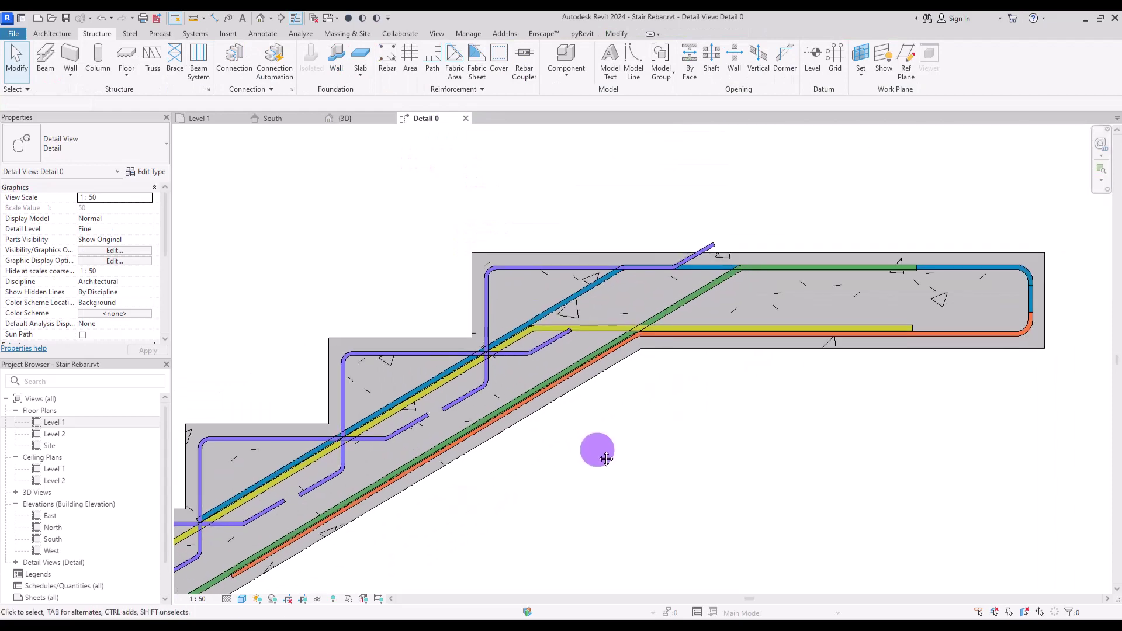
left_click(574, 264)
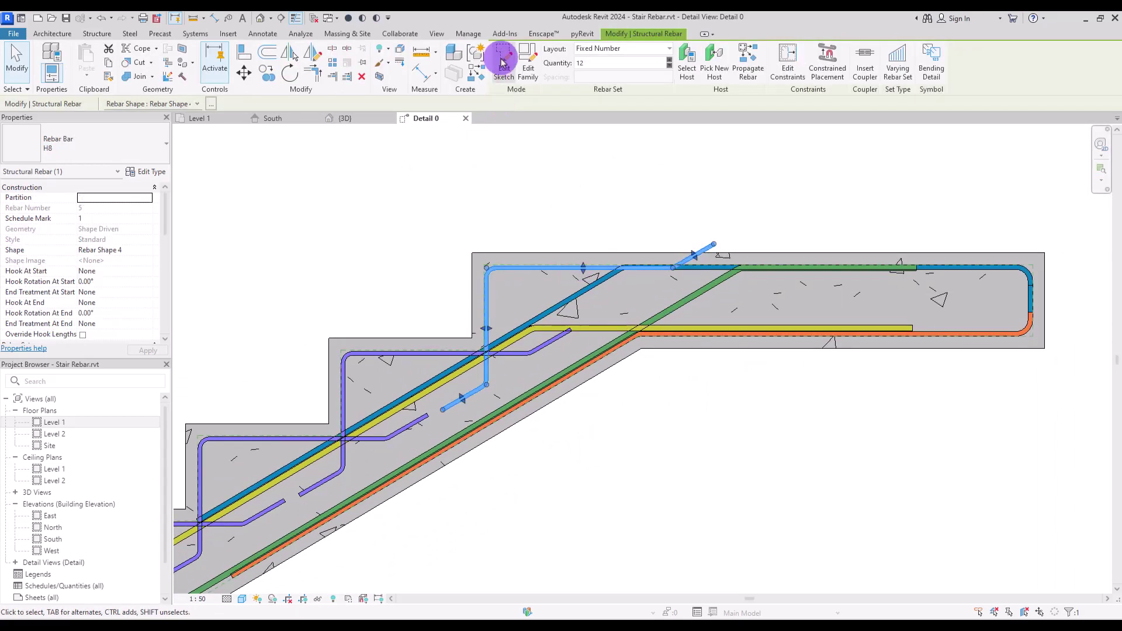
left_click(500, 59)
left_click(689, 254)
key("Delete")
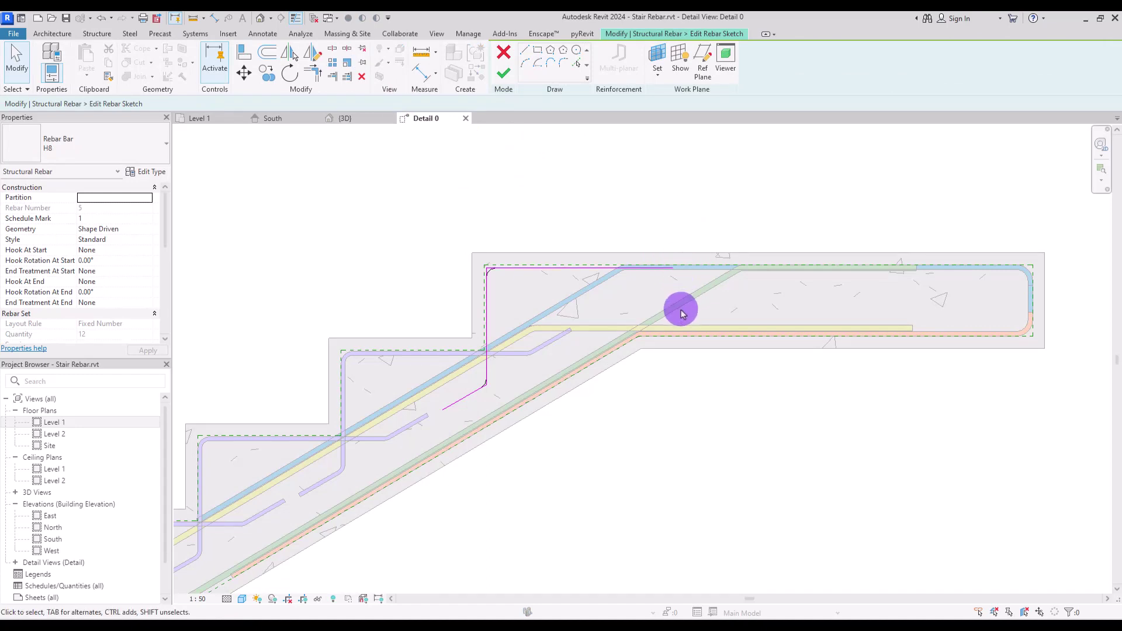
left_click(502, 73)
left_click(283, 389)
scroll(322, 404, "down", 1)
mouse_move(323, 404)
middle_mouse_down()
mouse_move(393, 340)
mouse_move(339, 360)
mouse_move(423, 335)
middle_mouse_up()
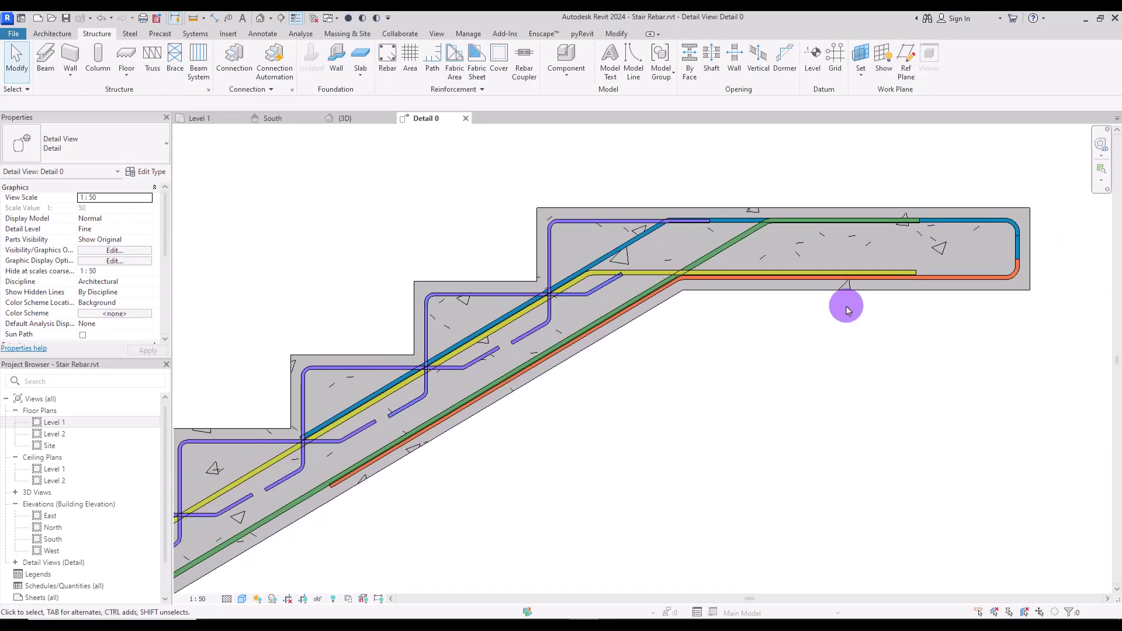
- Place a shape 12 rebar in the lower landing, flipped so that it runs along the bottom with an upturned outer end
middle_click_drag(303, 329, 752, 198)
middle_click_drag(482, 321, 814, 396)
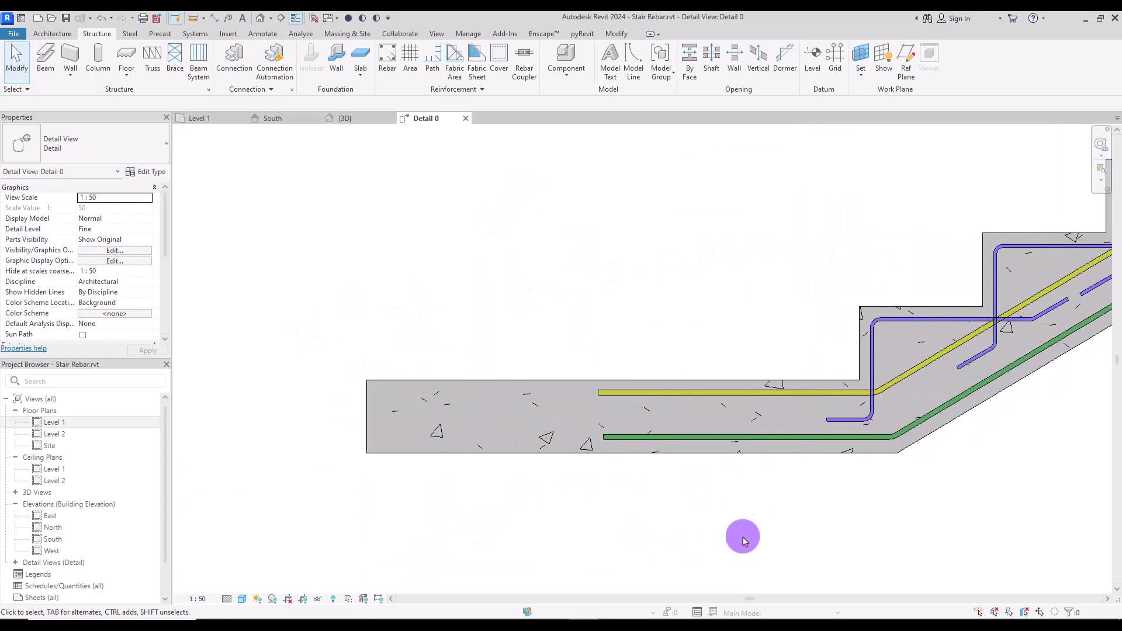
middle_click_drag(789, 282, 316, 529)
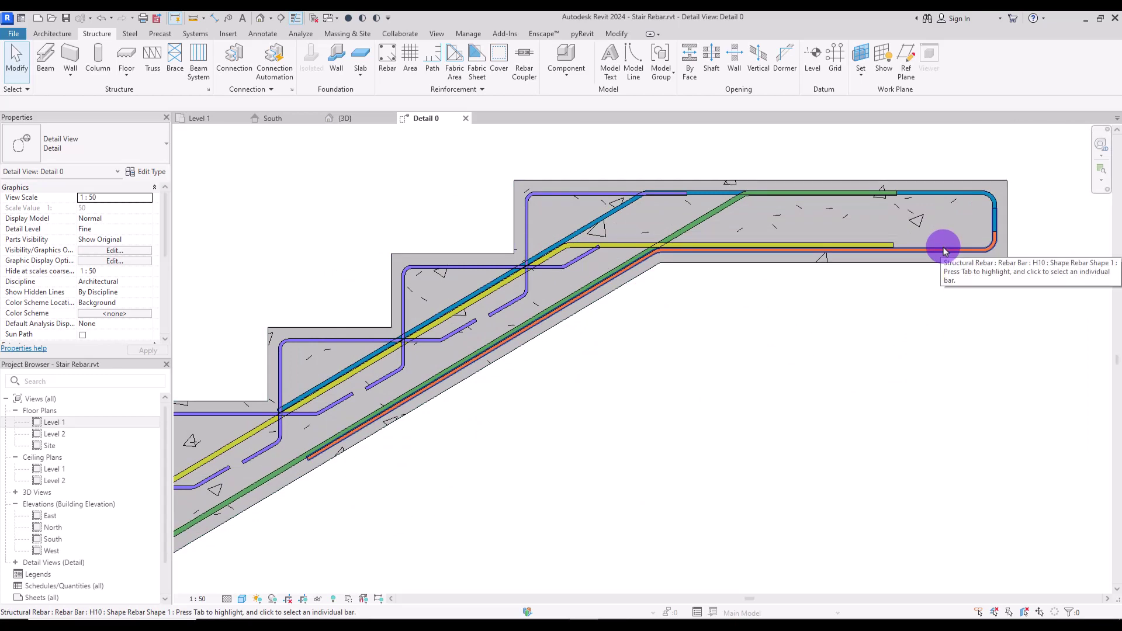
middle_click_drag(423, 523, 844, 240)
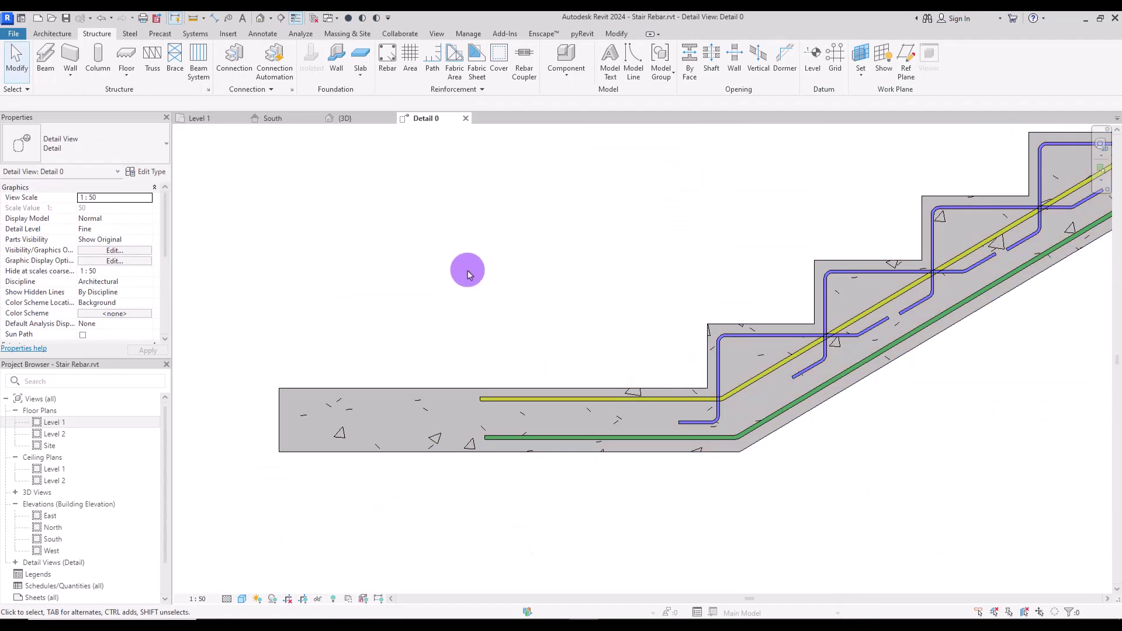
left_click(409, 388)
left_click(631, 76)
left_click_drag(1115, 579, 1115, 135)
left_click(1054, 401)
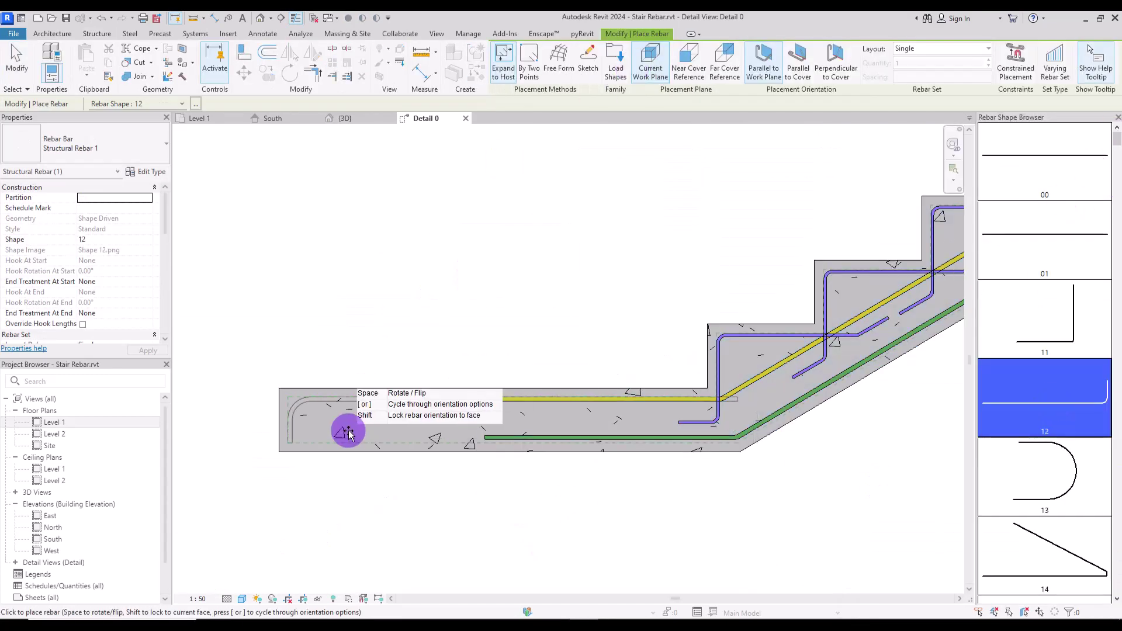
key("space")
left_click(348, 434)
key("Escape")
- Extend the bottom landing bar's sketch with a leg about 0.95 m long sloping up the underside of the flight
left_click(504, 61)
left_click(524, 50)
left_click(740, 441)
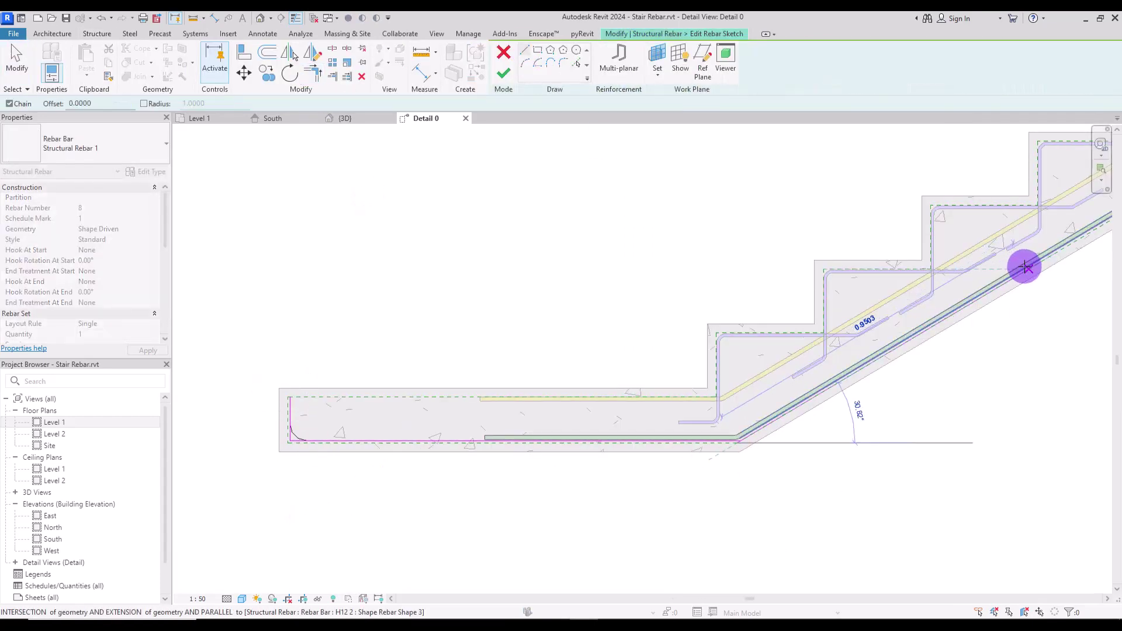
left_click(1021, 267)
left_click(503, 73)
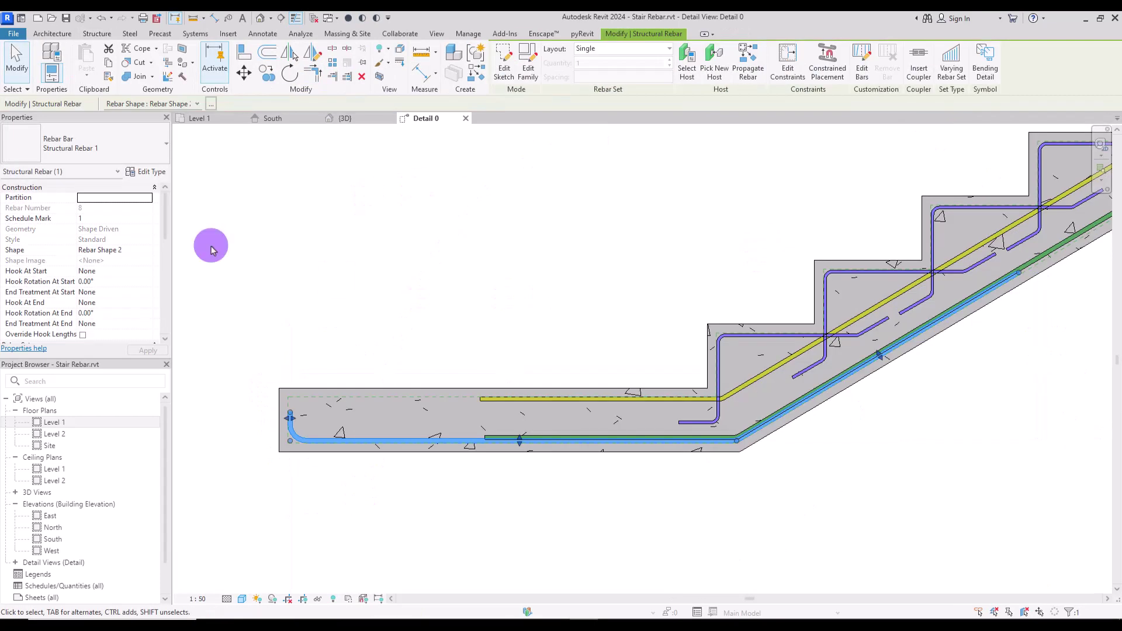
- Change the lower landing's bottom bar to type H10
left_click(81, 143)
left_click(61, 244)
left_click(82, 146)
left_click(381, 270)
- Place another bent rebar along the top of the lower landing and select it
middle_click_drag(338, 423, 287, 402)
left_click(387, 61)
left_click(1043, 327)
left_click(348, 385)
key("Escape")
key("Escape")
left_click(316, 377)
- In the top landing bar's sketch, delete the unwanted segment and trim the vertical and horizontal lines into a corner
left_click(504, 62)
left_click(245, 384)
key("Delete")
key("t")
key("r")
left_click(238, 409)
left_click(258, 378)
key("Escape")
- Add a leg sloping up the flight to the top landing bar's horizontal line and finish the sketch
left_click(631, 377)
left_click(524, 50)
left_click(772, 310)
left_click(987, 183)
left_click(505, 255)
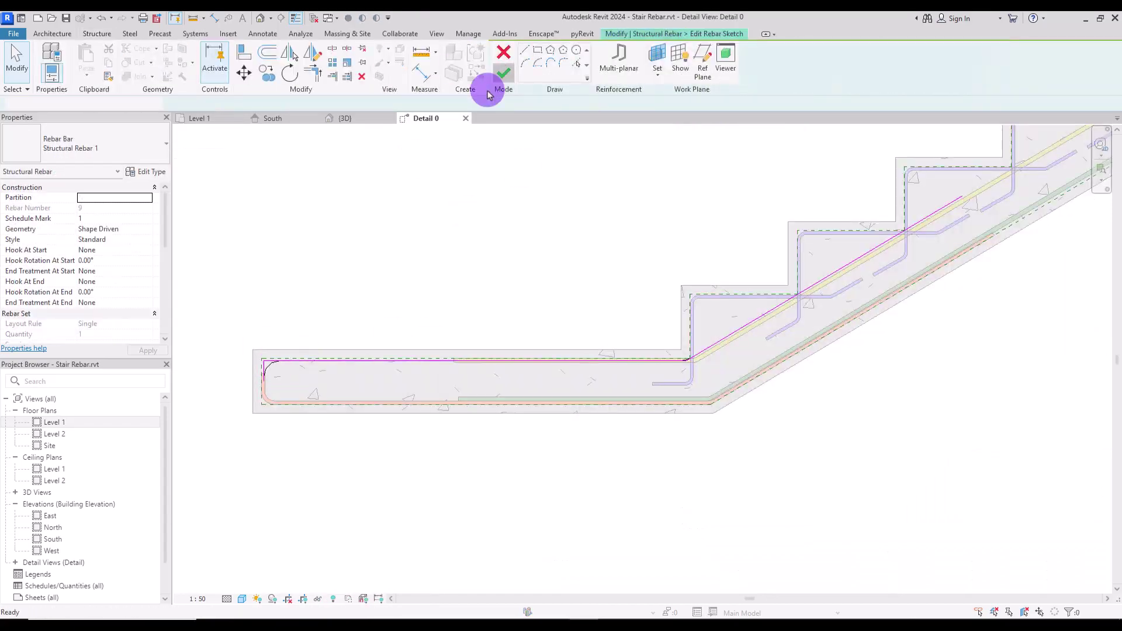
left_click(501, 74)
- In the Level 1 floor plan, pull the end of the lower landing's bottom H10 bar set slightly inward from the stair edge
left_click(342, 120)
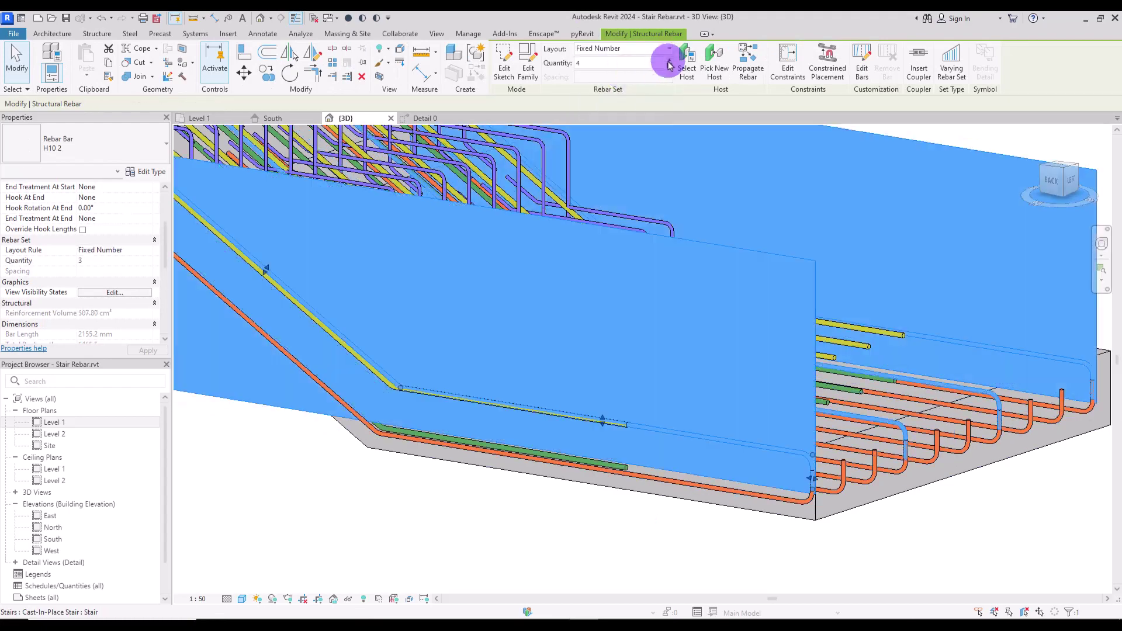
left_click(200, 118)
middle_click_drag(461, 237, 740, 259)
left_click_drag(664, 523, 665, 513)
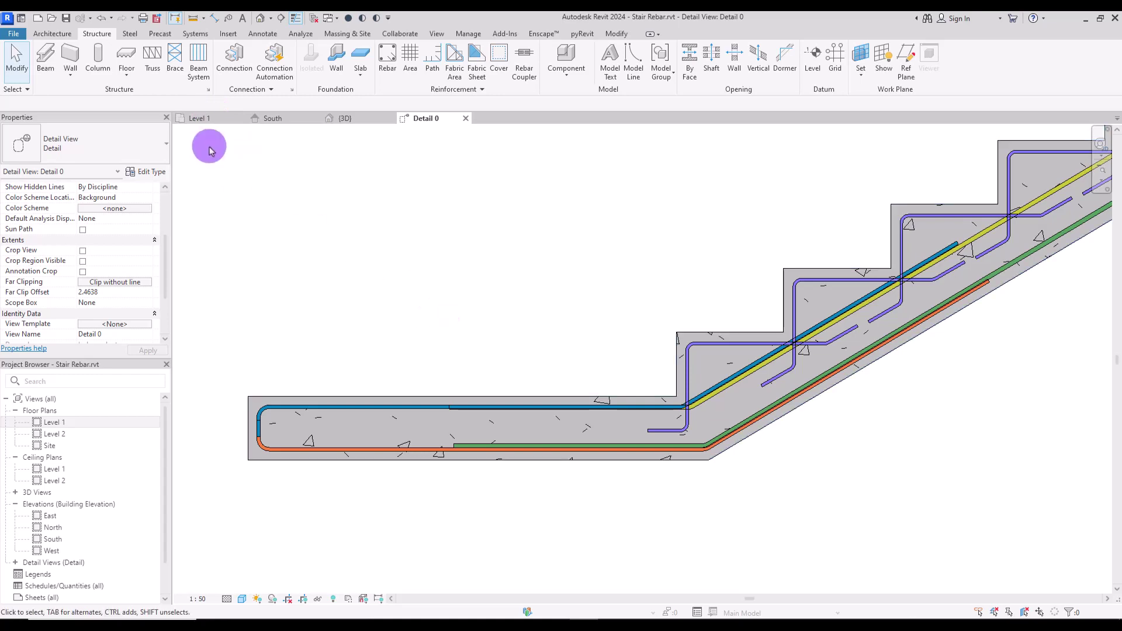
- Create a detail section cutting across the lower landing in the Level 1 floor plan and open its view
left_click(199, 118)
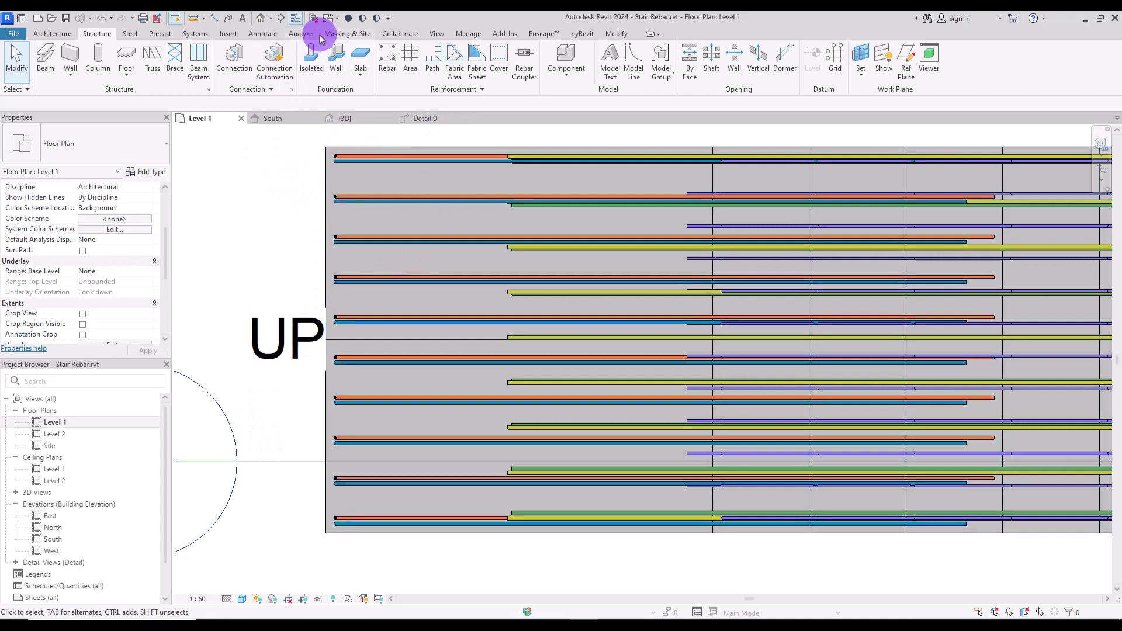
left_click(282, 19)
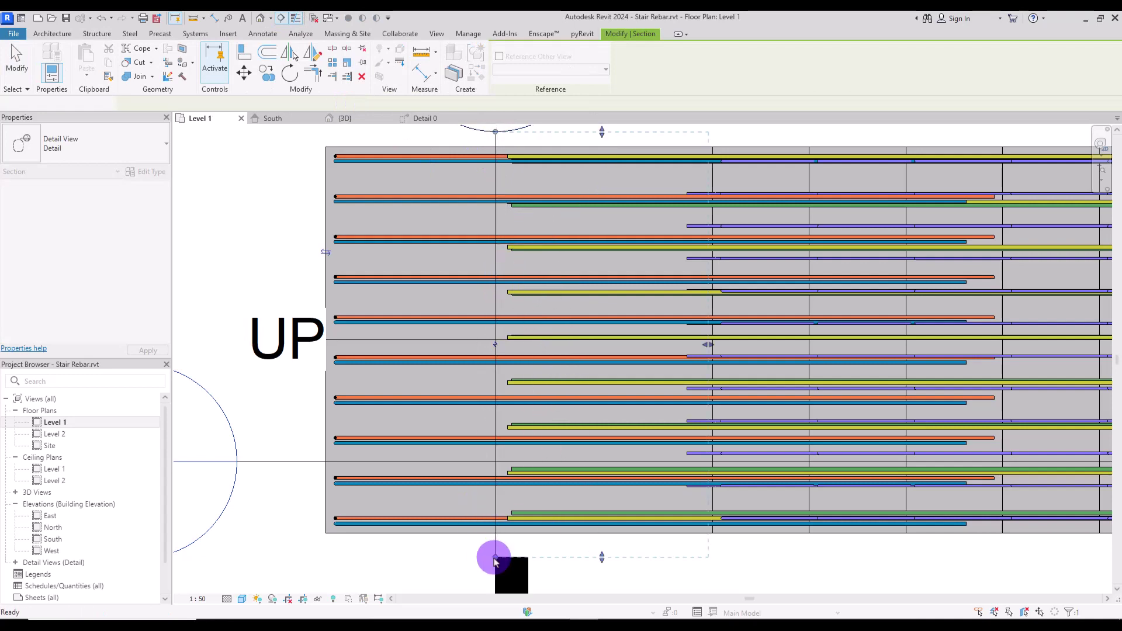
key("Escape")
middle_click_drag(343, 174, 331, 354)
double_click(462, 248)
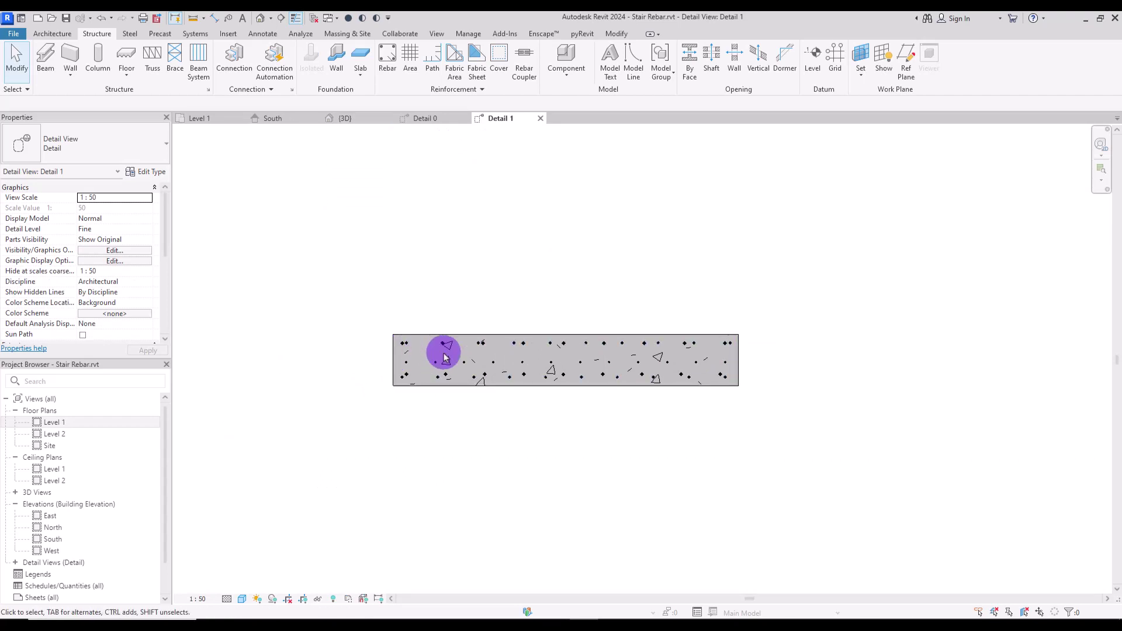
left_click(481, 343)
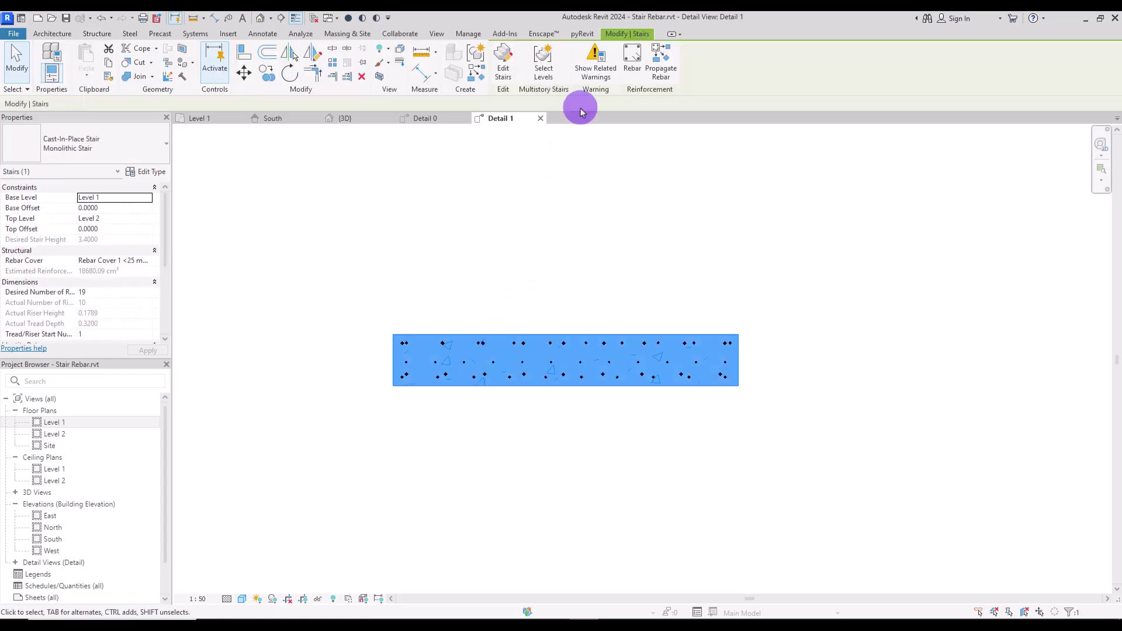
left_click(630, 59)
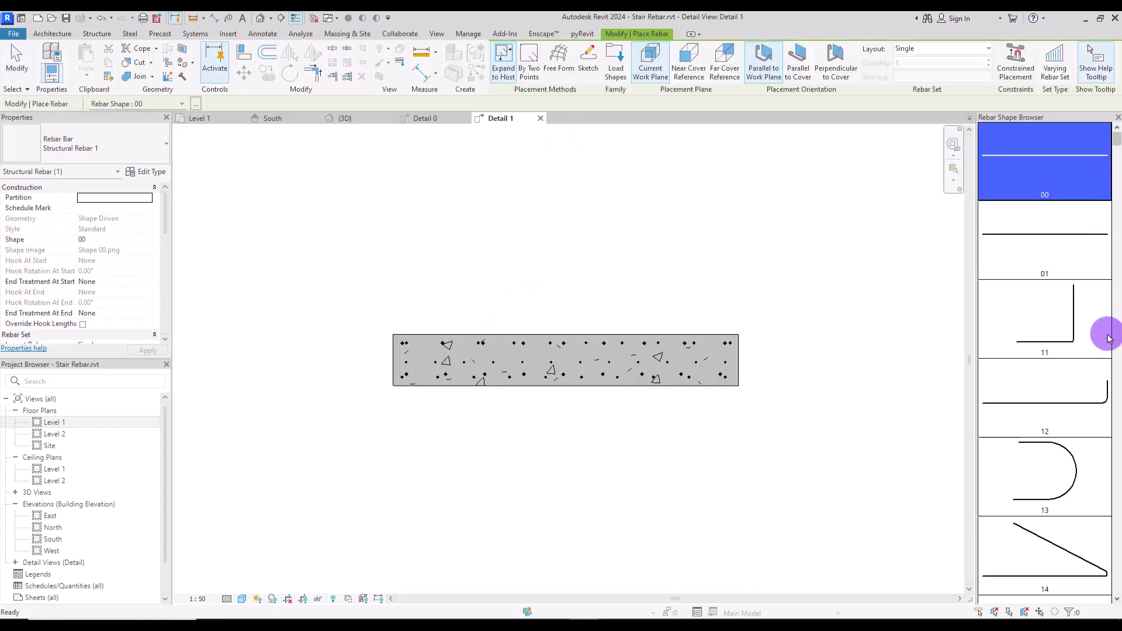
key("Escape")
- Place a shape 21 rebar in the landing cross-section, spanning its top with both legs pointing down
left_click(532, 340)
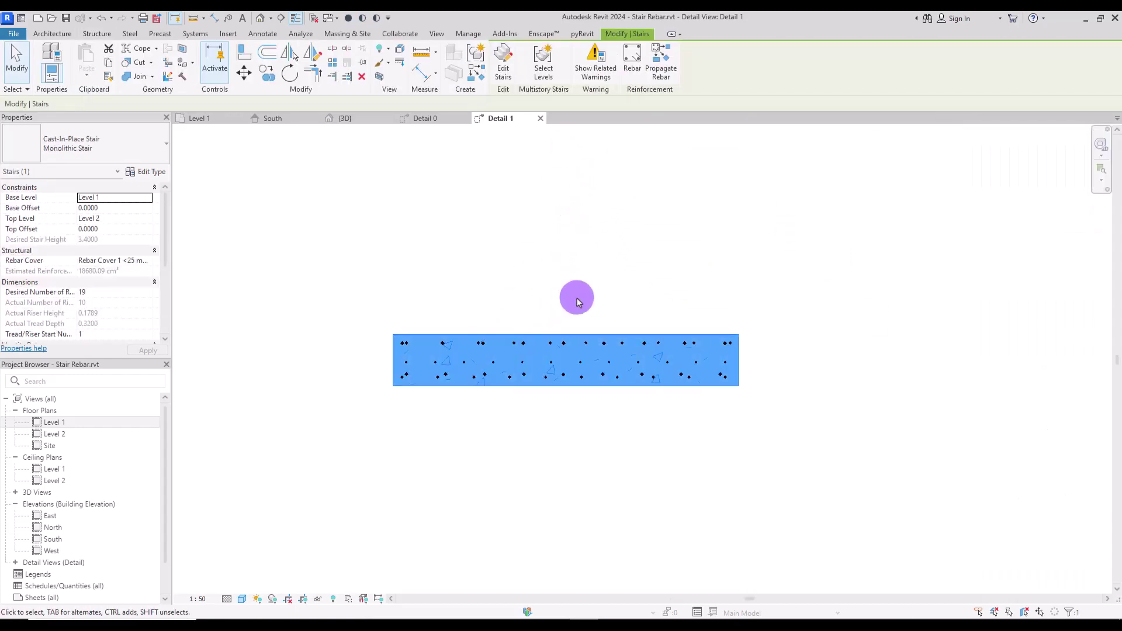
left_click(629, 57)
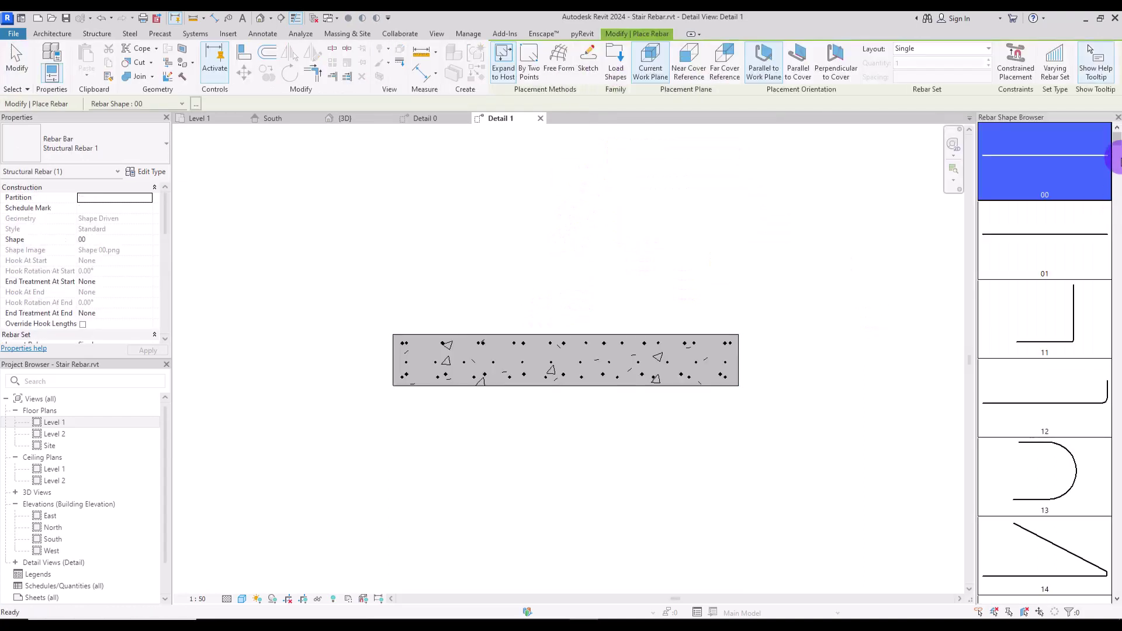
scroll(1111, 204, "down", 8)
left_click(1055, 205)
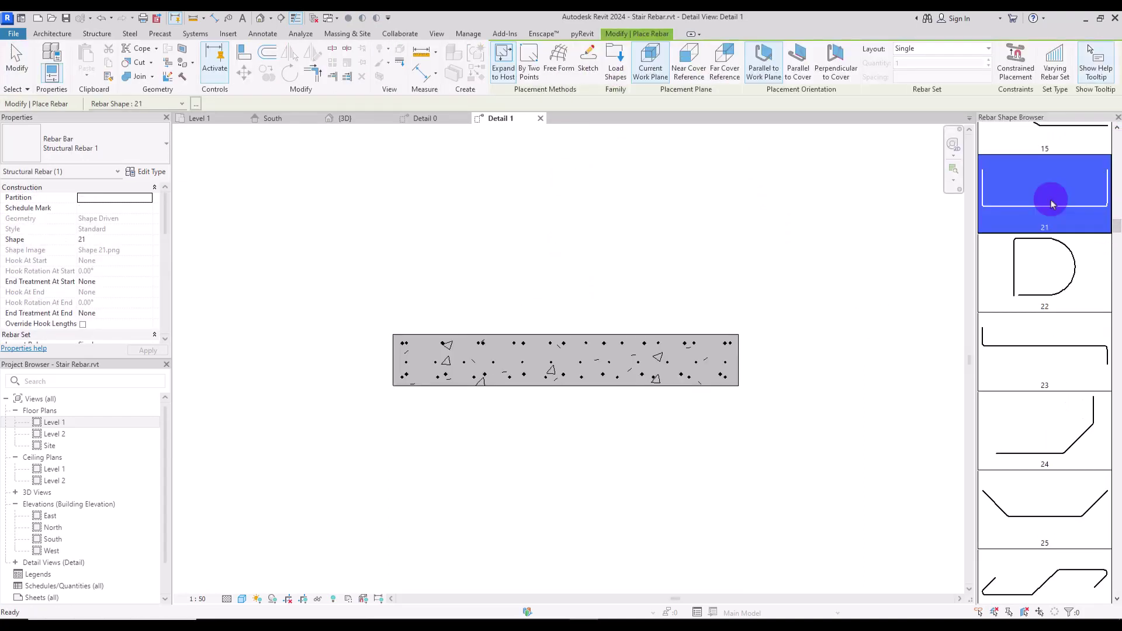
left_click(531, 344)
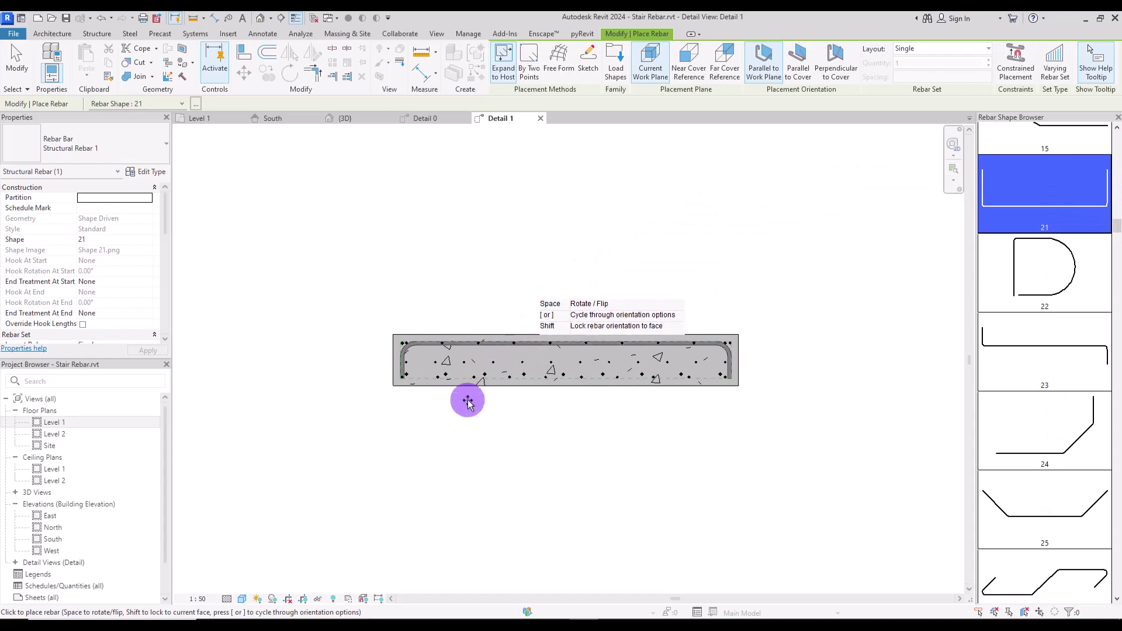
- Set the H10 3 transverse landing bar to show unobscured in all views and inspect it in the 3D view
scroll(152, 219, "down", 5)
left_click(125, 229)
left_click(351, 400, "shift")
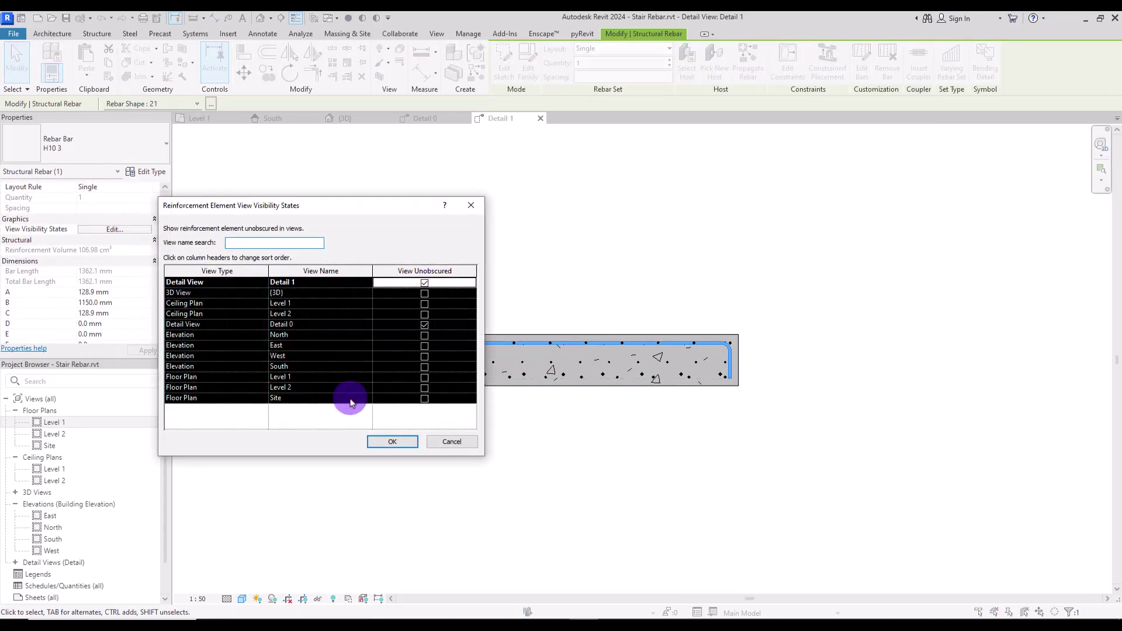
left_click(392, 441)
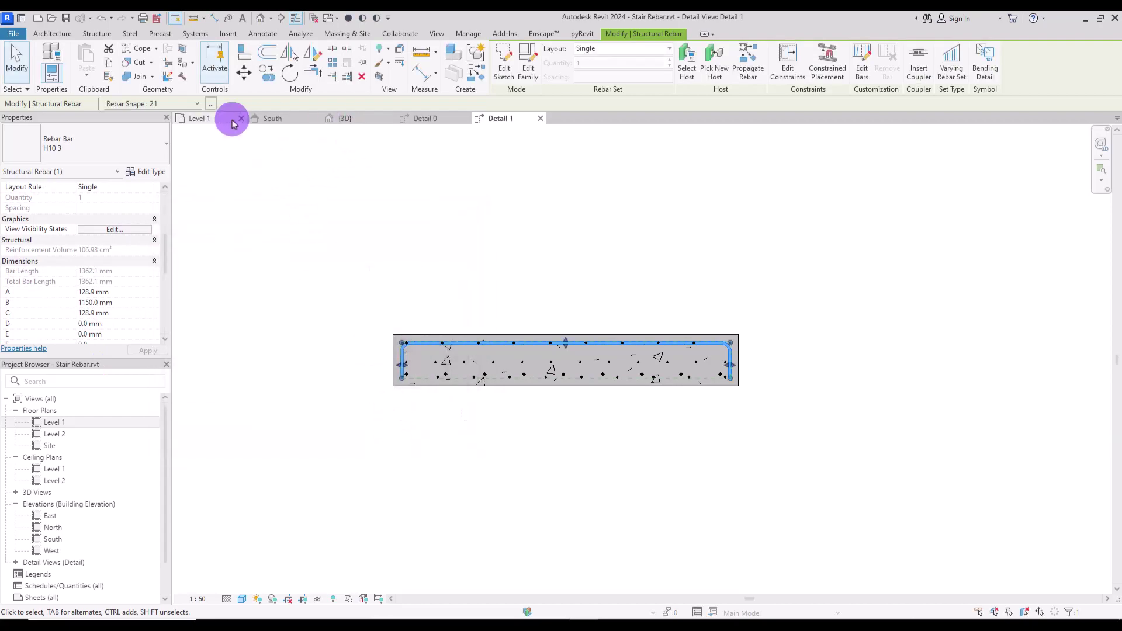
left_click(347, 120)
middle_click_drag(418, 258, 801, 366, "shift")
key("Escape")
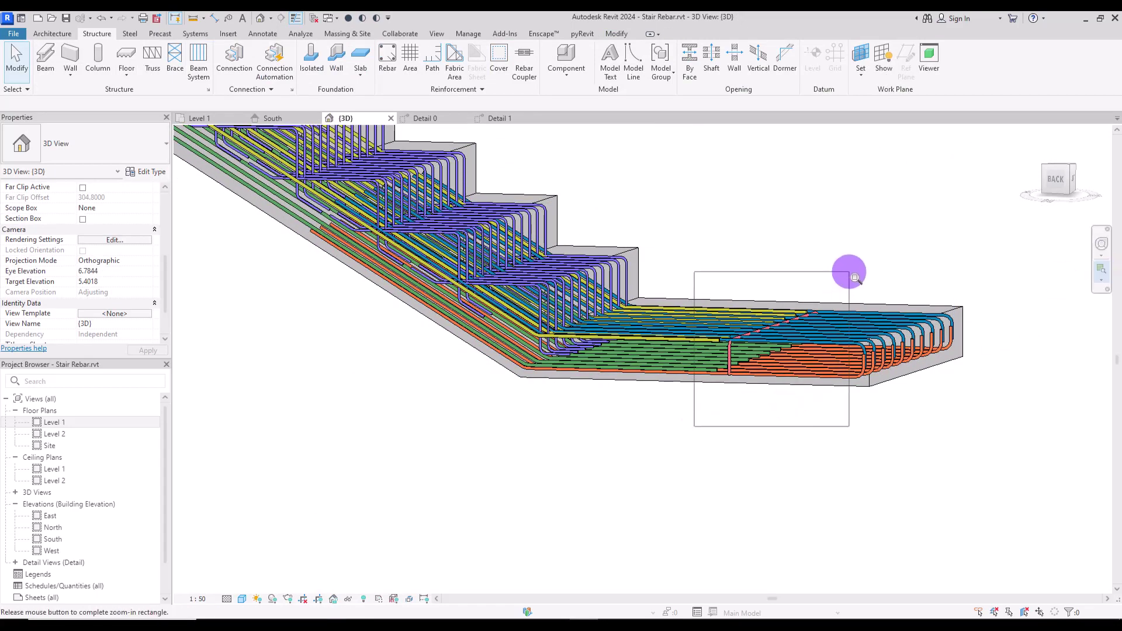
- Array the H10 3 transverse bar along the lower landing with a maximum spacing layout at 200 mm
left_click_drag(854, 277, 855, 278)
left_click(643, 292)
left_click_drag(646, 292, 646, 296)
middle_click_drag(646, 300, 566, 400, "shift")
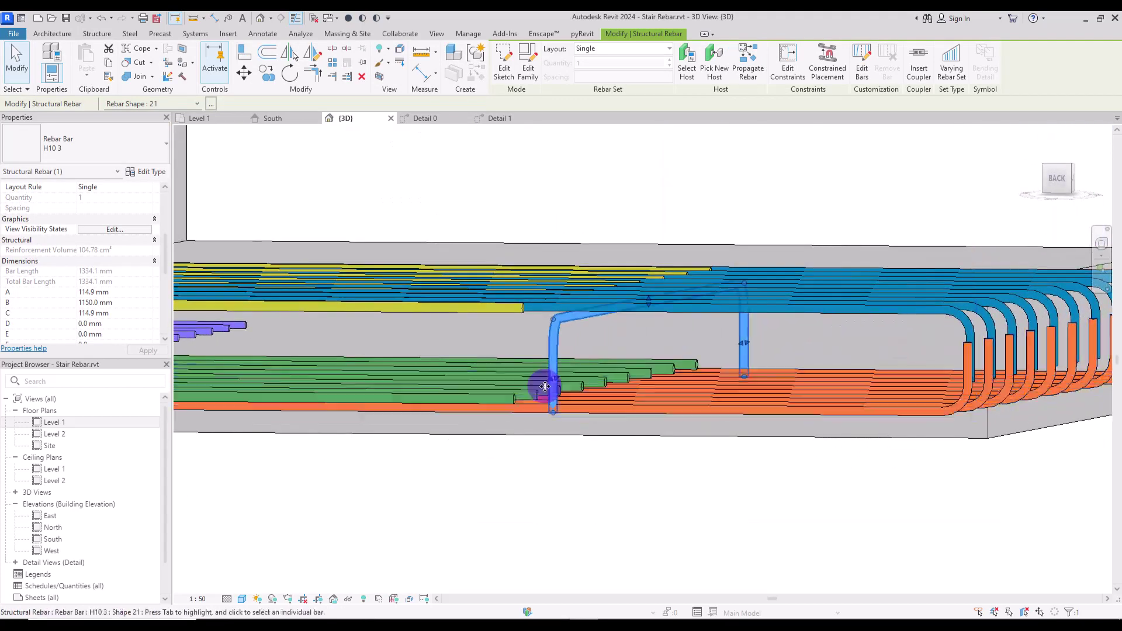
left_click(623, 49)
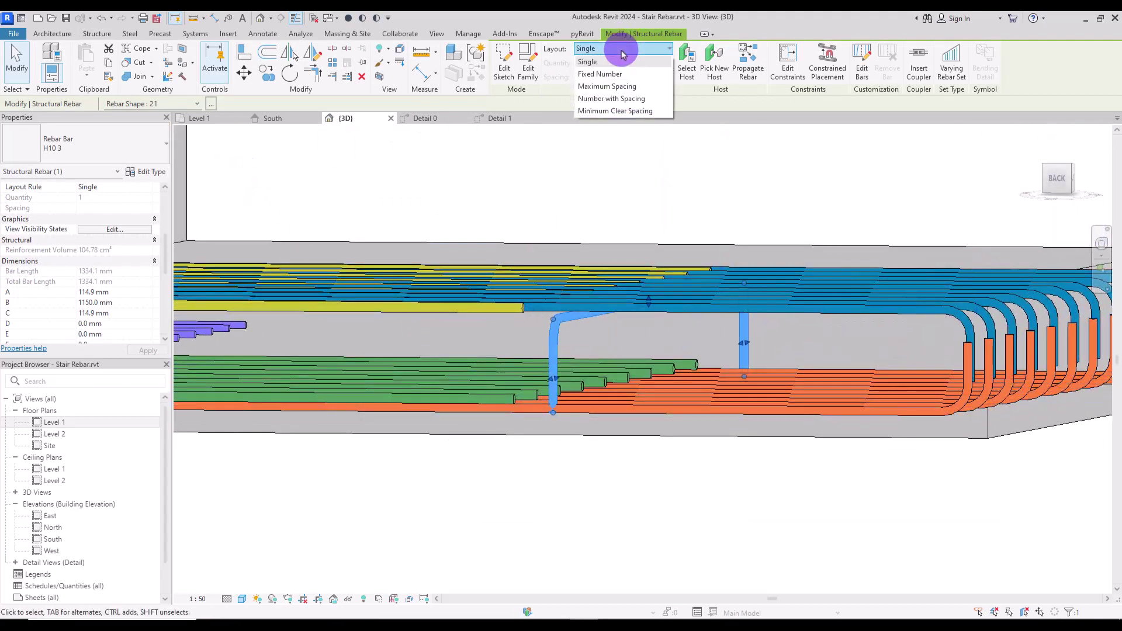
left_click(608, 88)
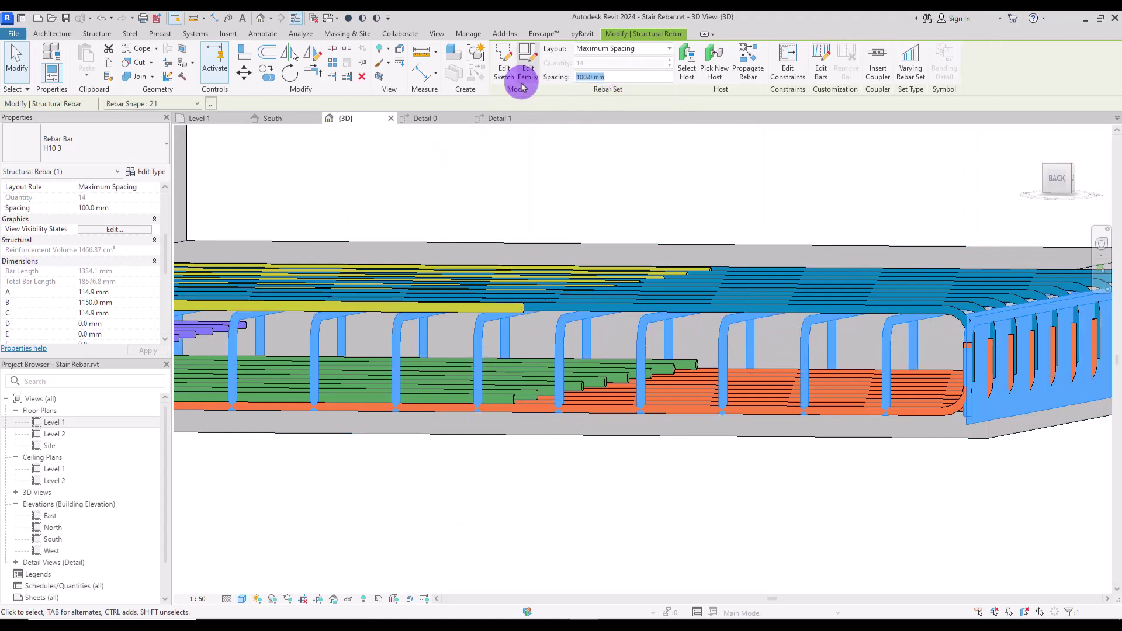
key("Return")
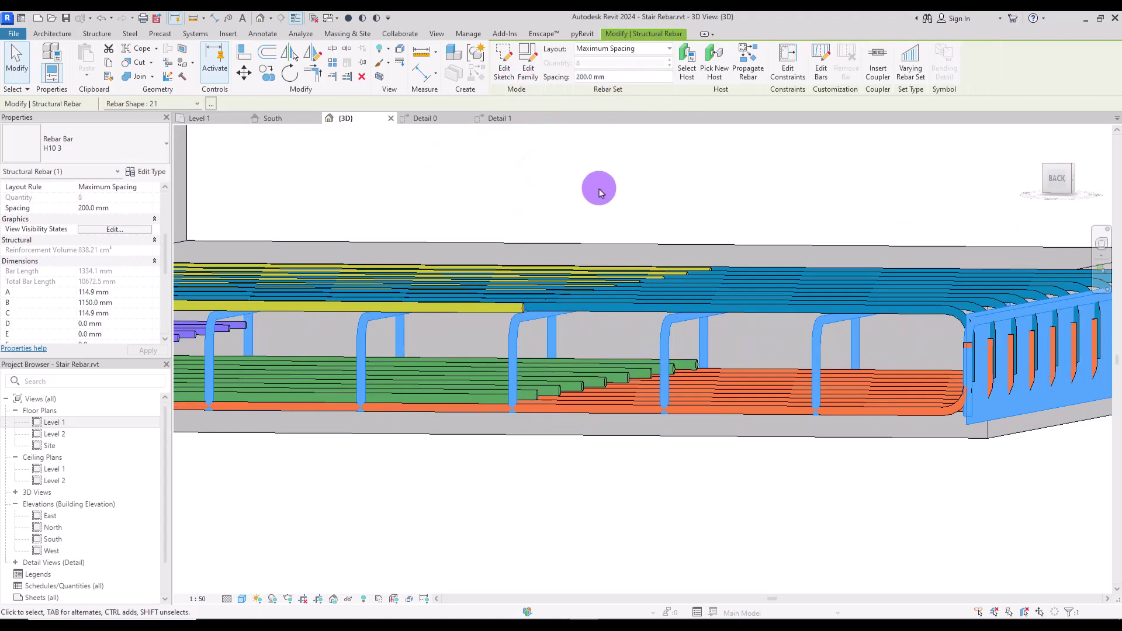
left_click(567, 181)
- Pull the end of the H10 3 transverse bar set slightly inward from the landing's outer edge in the 3D view
middle_click_drag(395, 201, 243, 200)
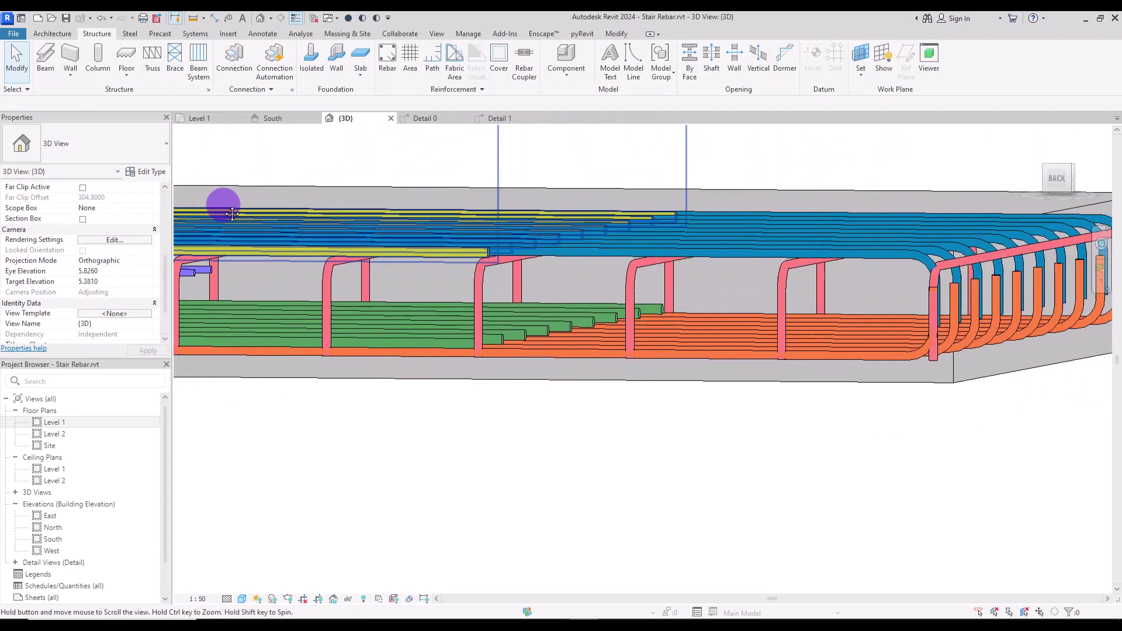
left_click(828, 254)
left_click(637, 265)
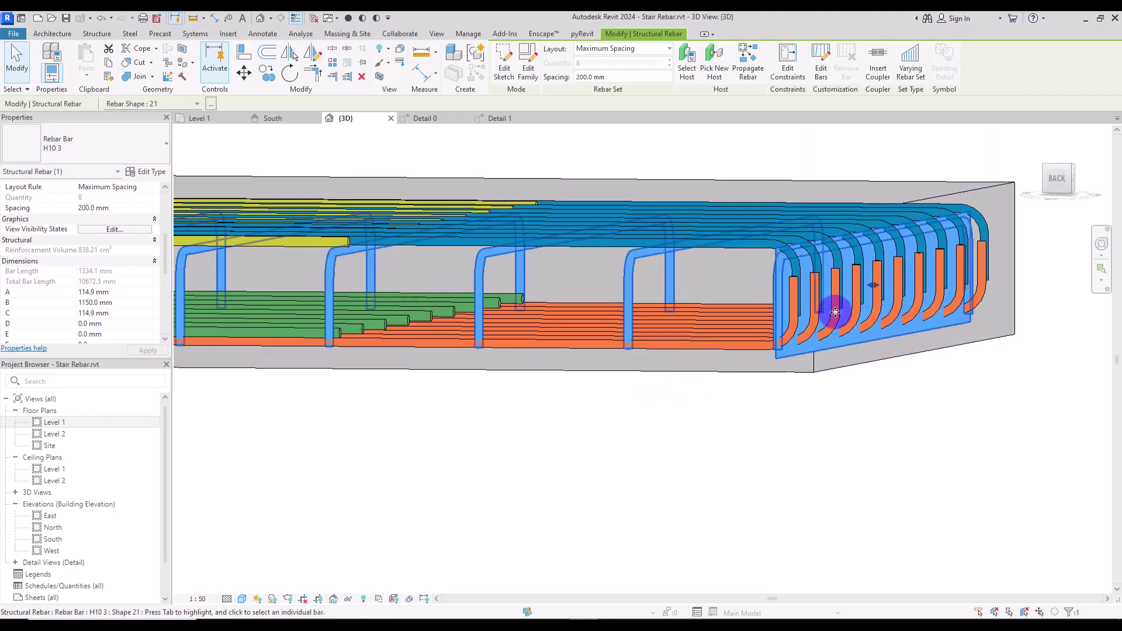
- Shorten both downward legs of the H10 3 bar to about 91 mm and 93 mm in Detail 1
middle_click_drag(666, 386, 775, 455, "shift")
left_click(775, 455)
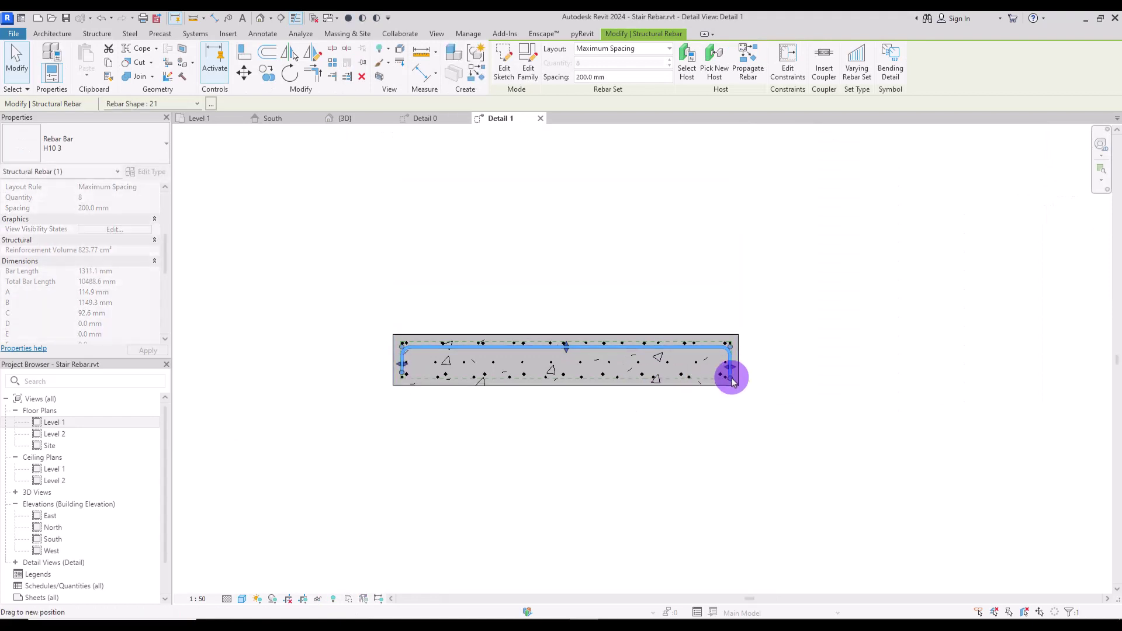
left_click(643, 434)
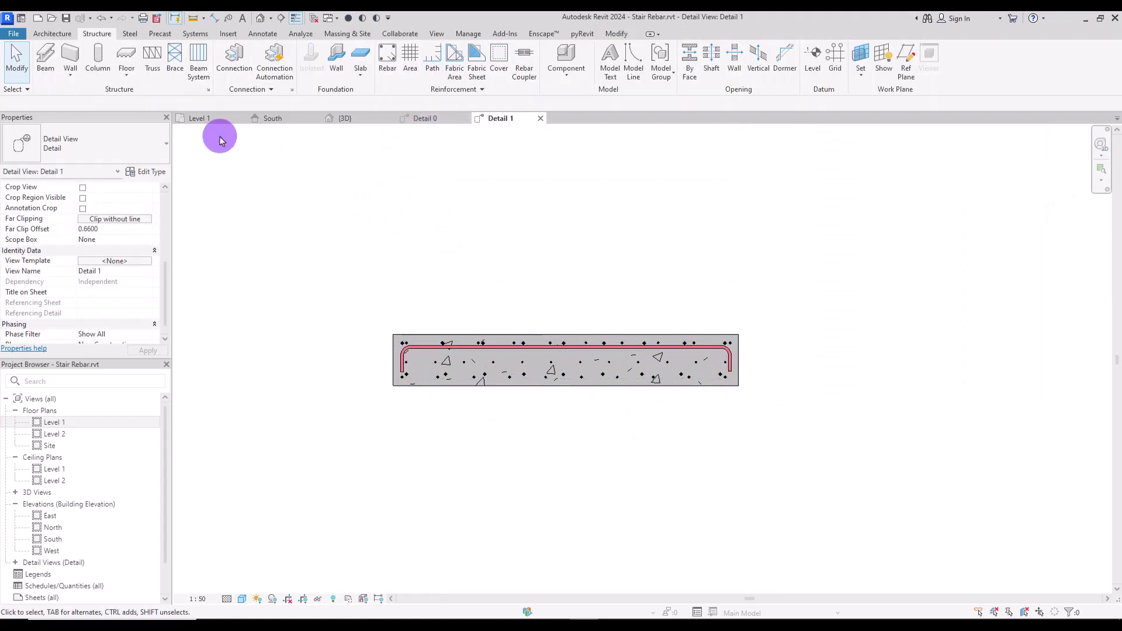
- Try to mirror a copy of the H10 3 landing bar set about a horizontal axis through the landing's mid-depth in Detail 0
left_click(438, 121)
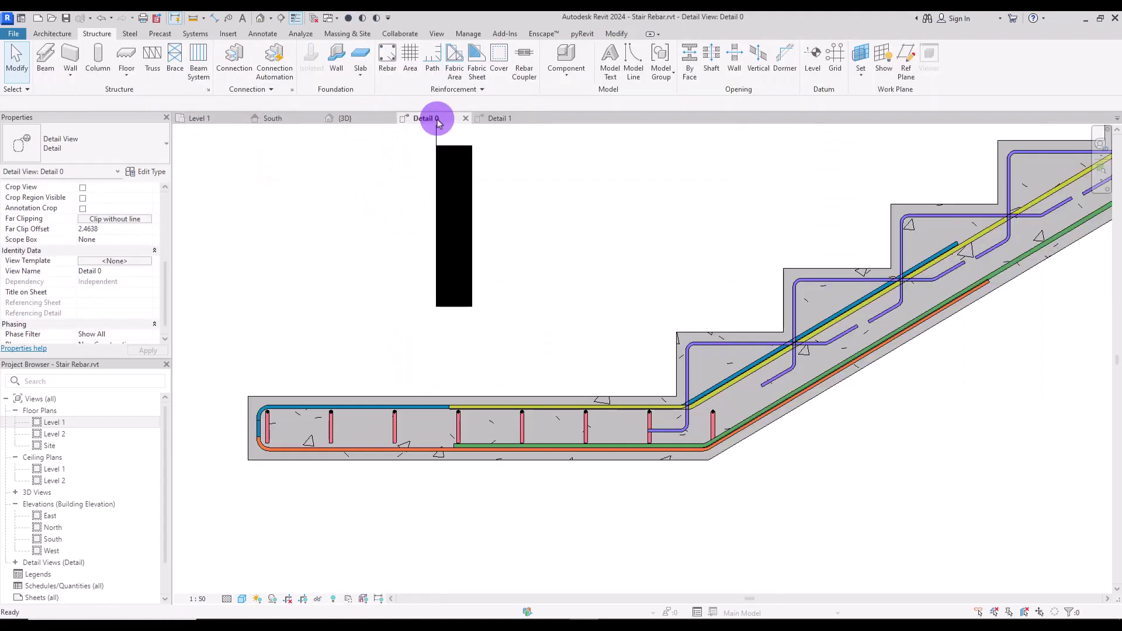
left_click(462, 433)
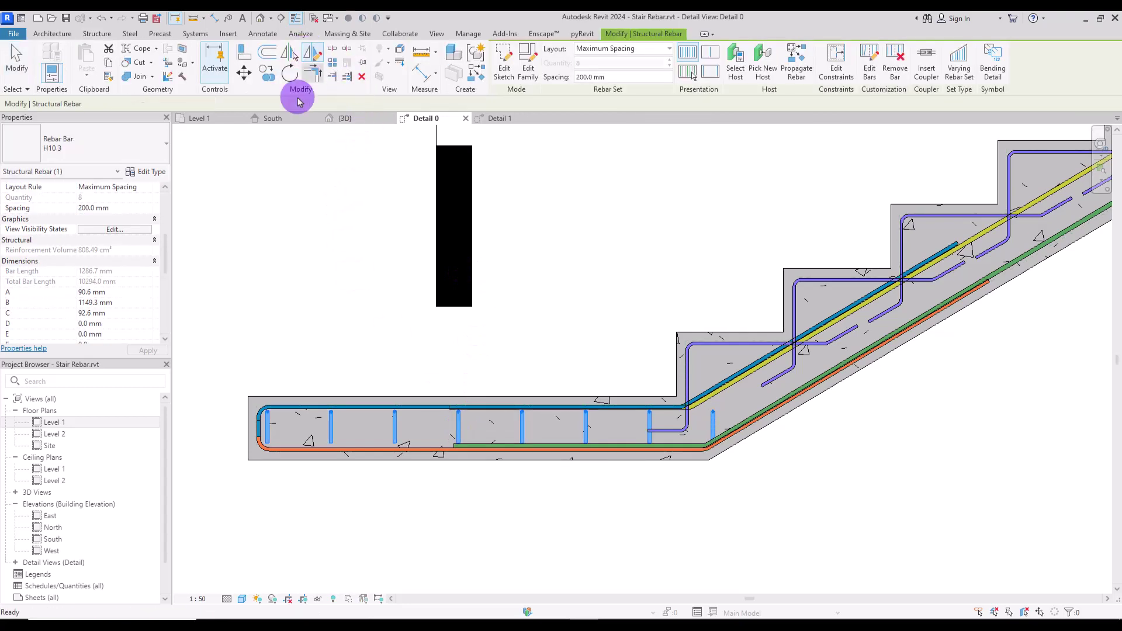
left_click(308, 75)
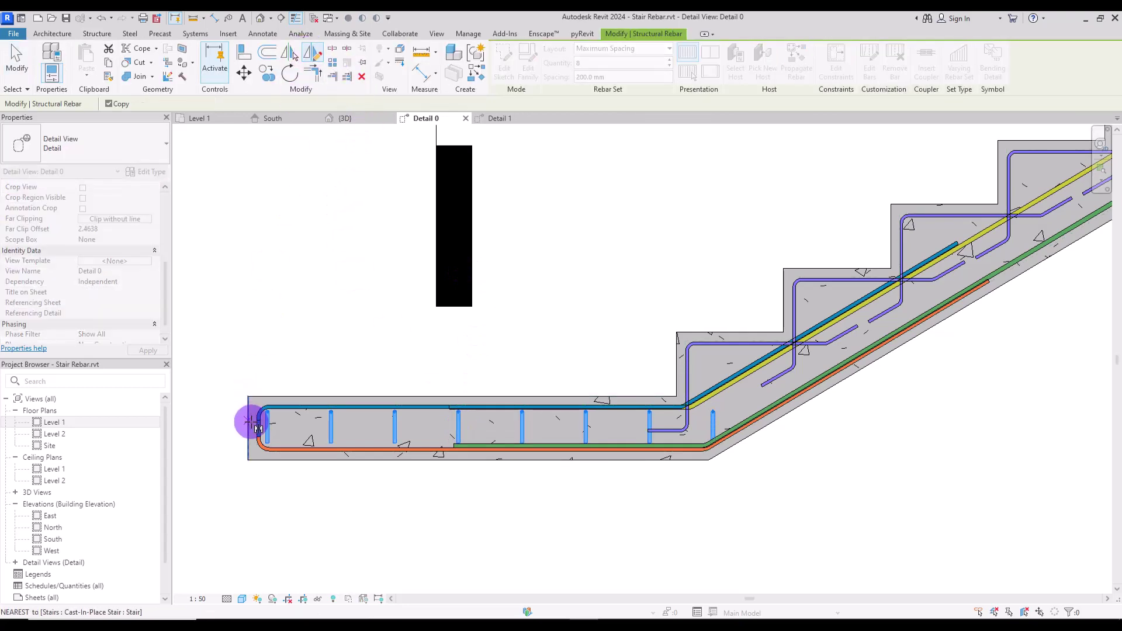
left_click(319, 429)
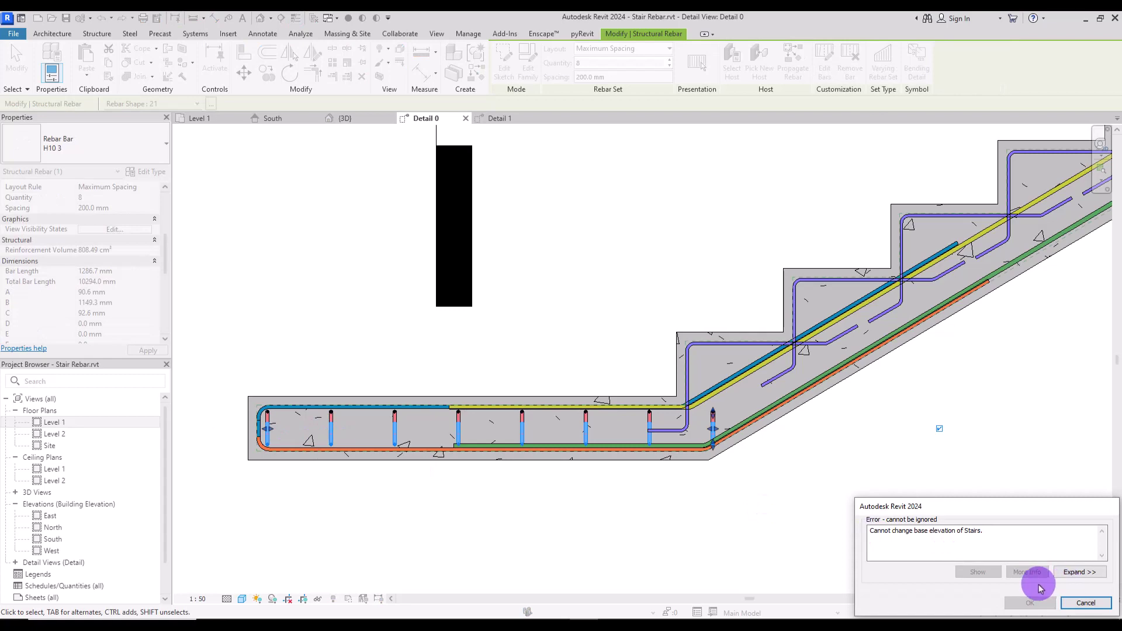
left_click(1099, 605)
left_click(381, 330)
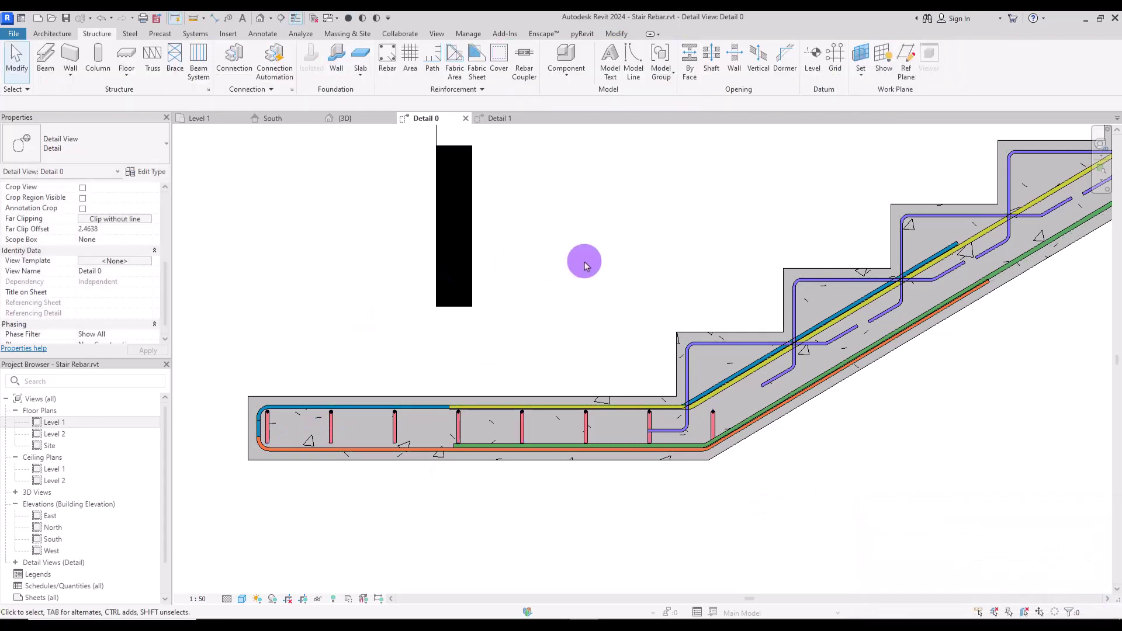
- Place a shape 21 H10 4 rebar along the landing's bottom in Detail 1, with both legs pointing up
double_click(452, 277)
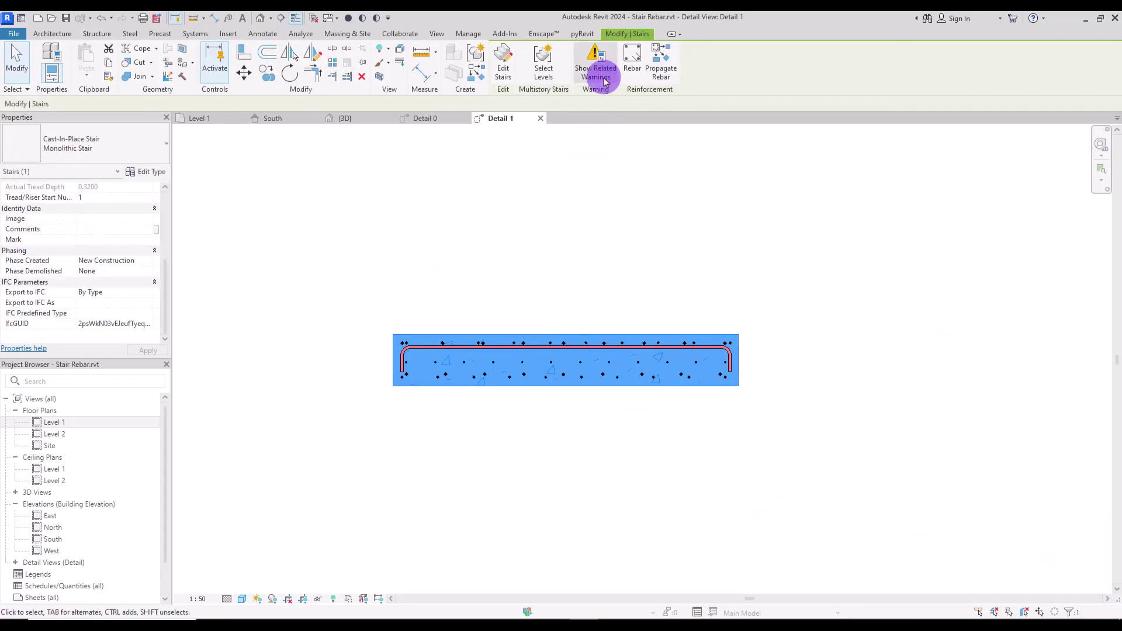
left_click(638, 69)
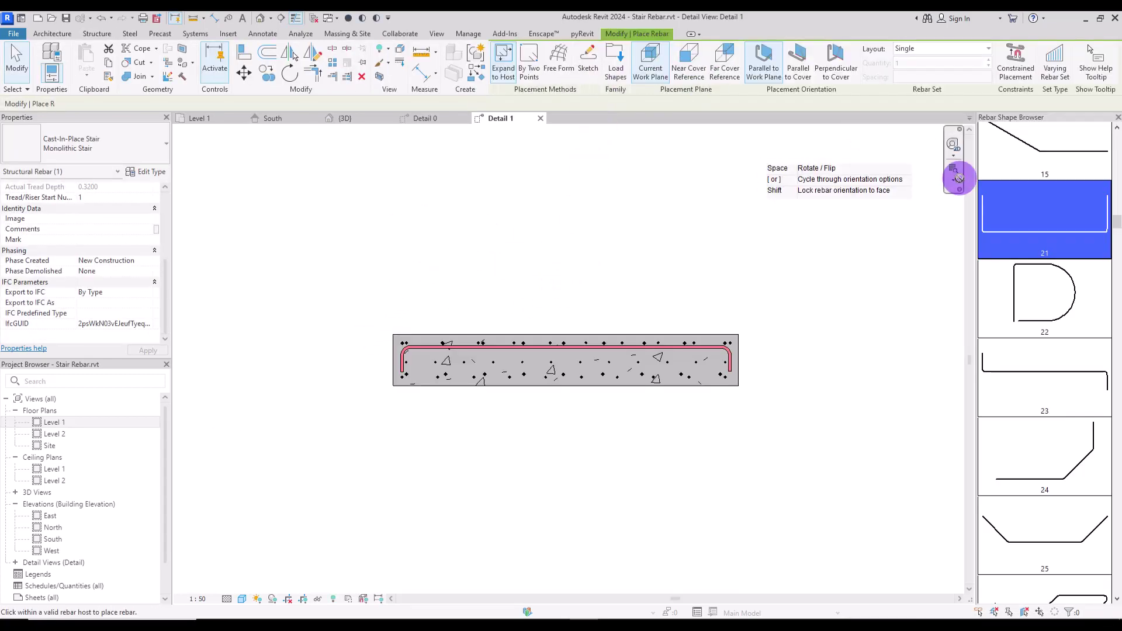
left_click(531, 378)
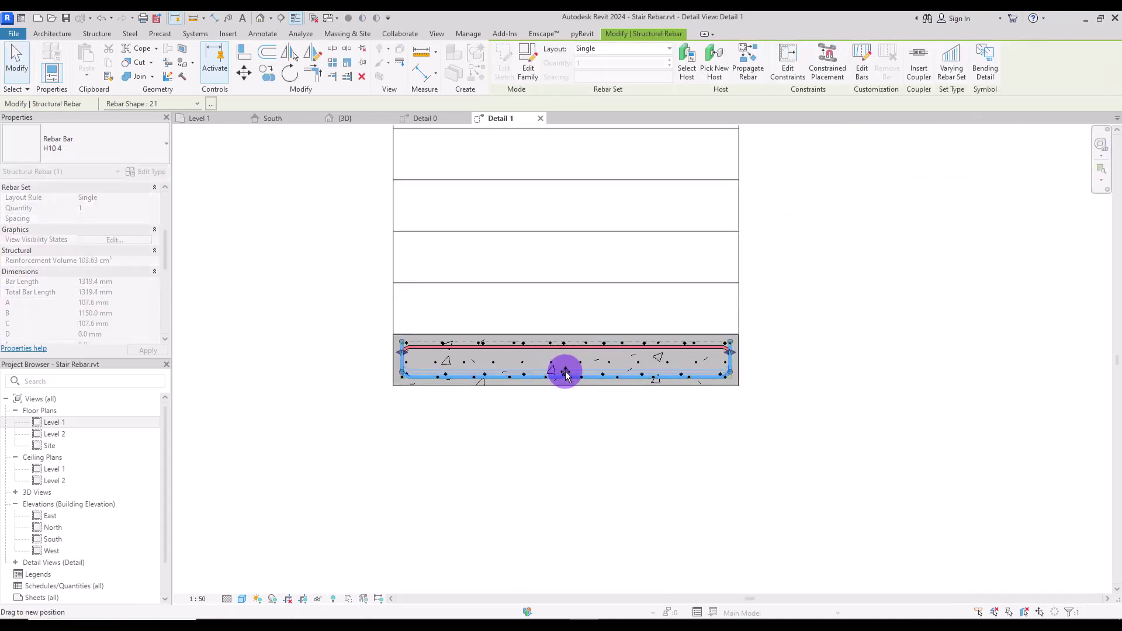
- Raise the H10 4 bar above the bottom longitudinal bars and shorten its legs to about 72 mm and 74 mm
left_click_drag(565, 370, 566, 370)
left_click_drag(402, 343, 401, 351)
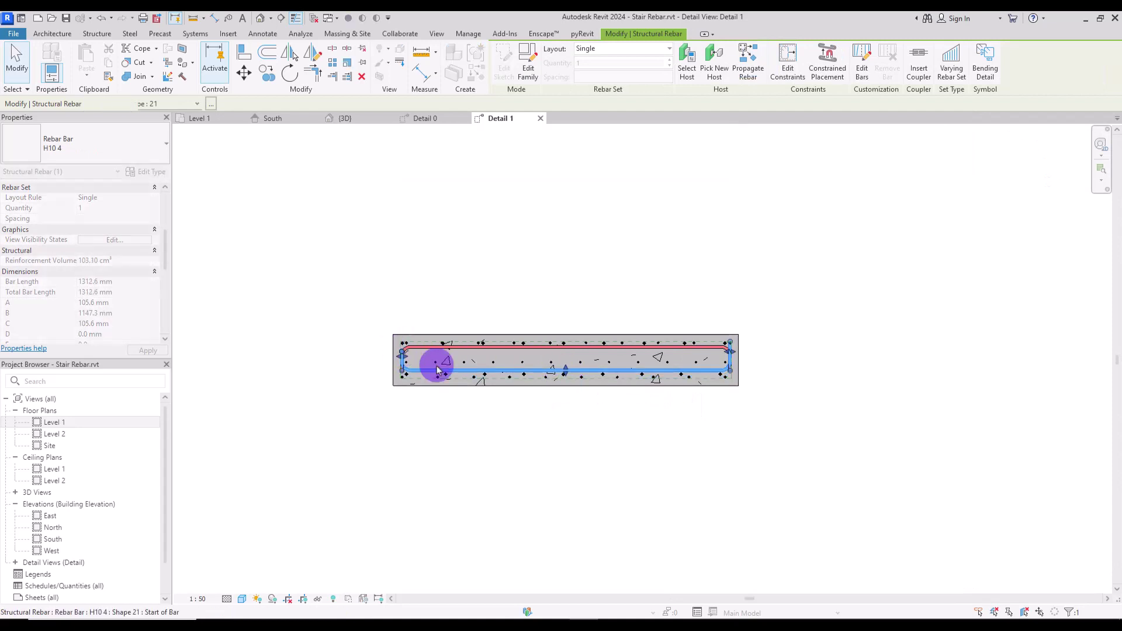
left_click_drag(726, 349, 698, 358)
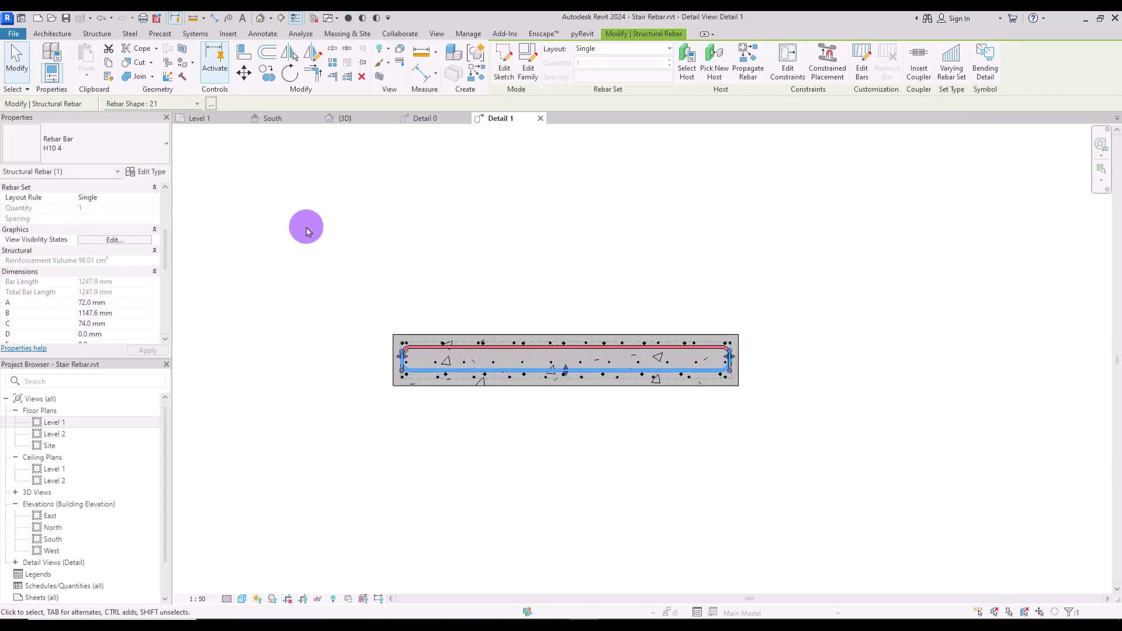
- Set the H10 4 bar's layout to maximum spacing at 200 mm
left_click(651, 52)
left_click(610, 77)
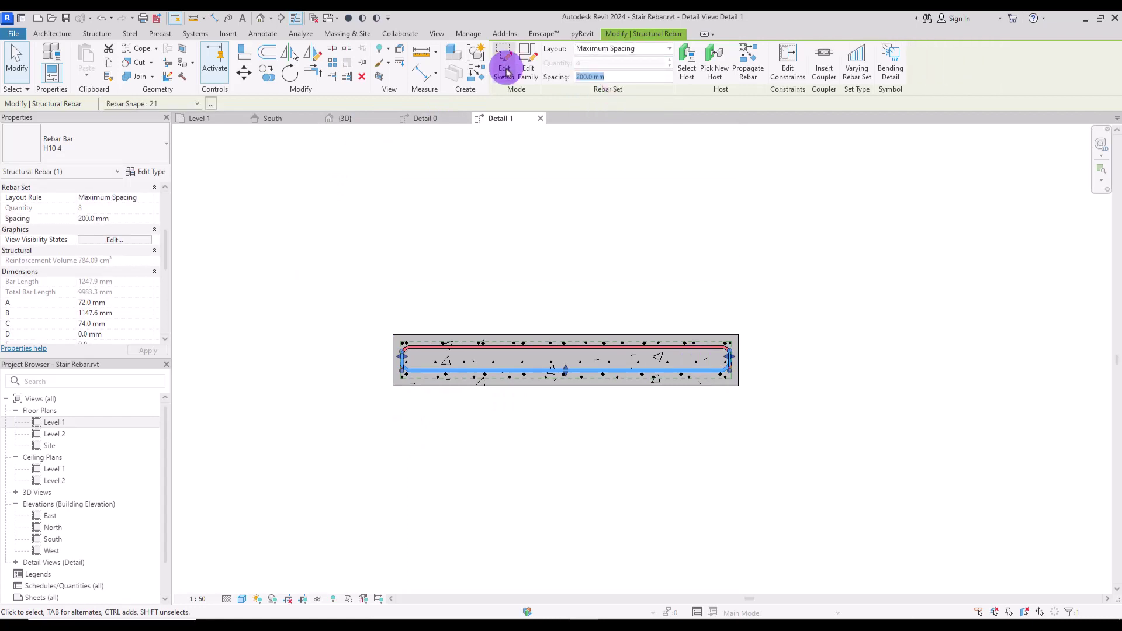
left_click(441, 277)
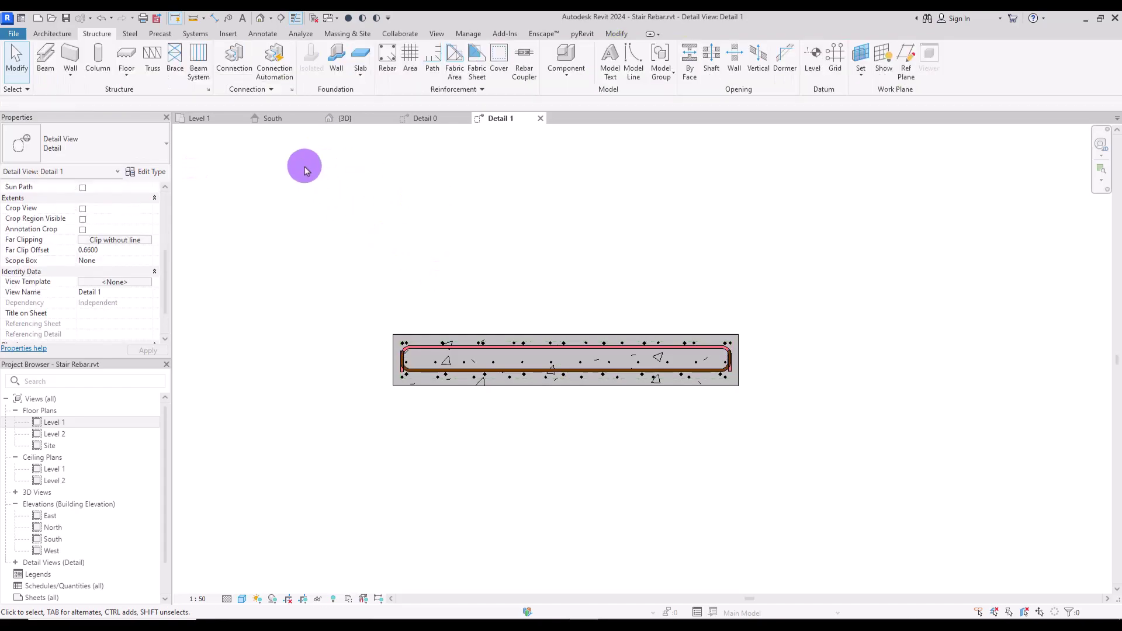
- Examine the transverse bars in the lower landing and the upper landing's reinforcement in the 3D view and the Level 1 plan
left_click(347, 119)
scroll(777, 220, "up", 5)
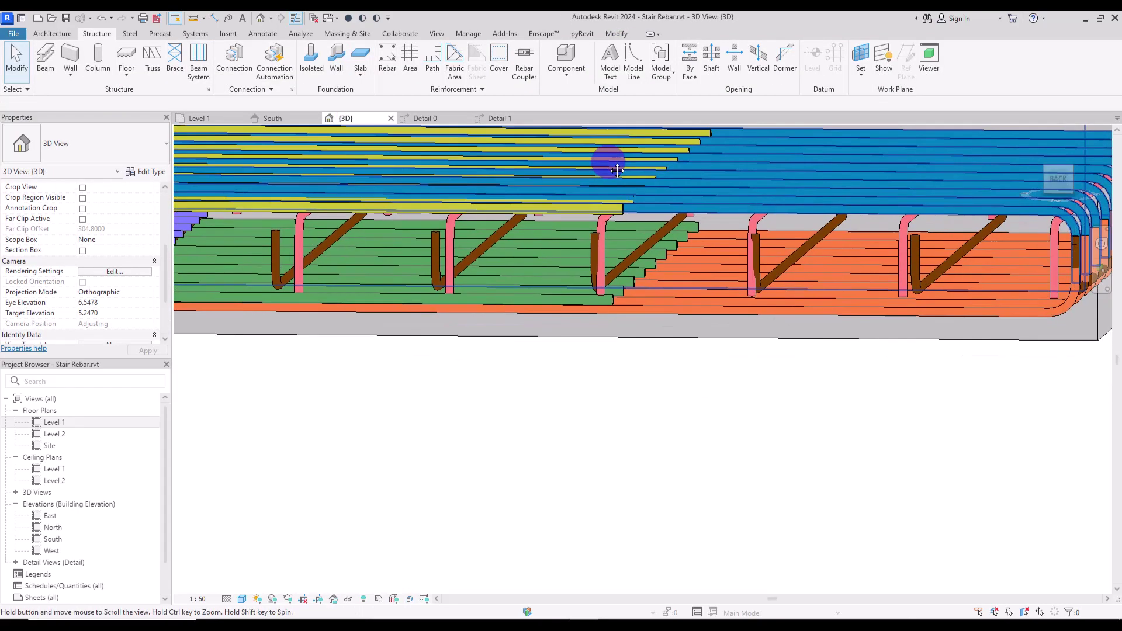
middle_click_drag(601, 248, 656, 294, "shift")
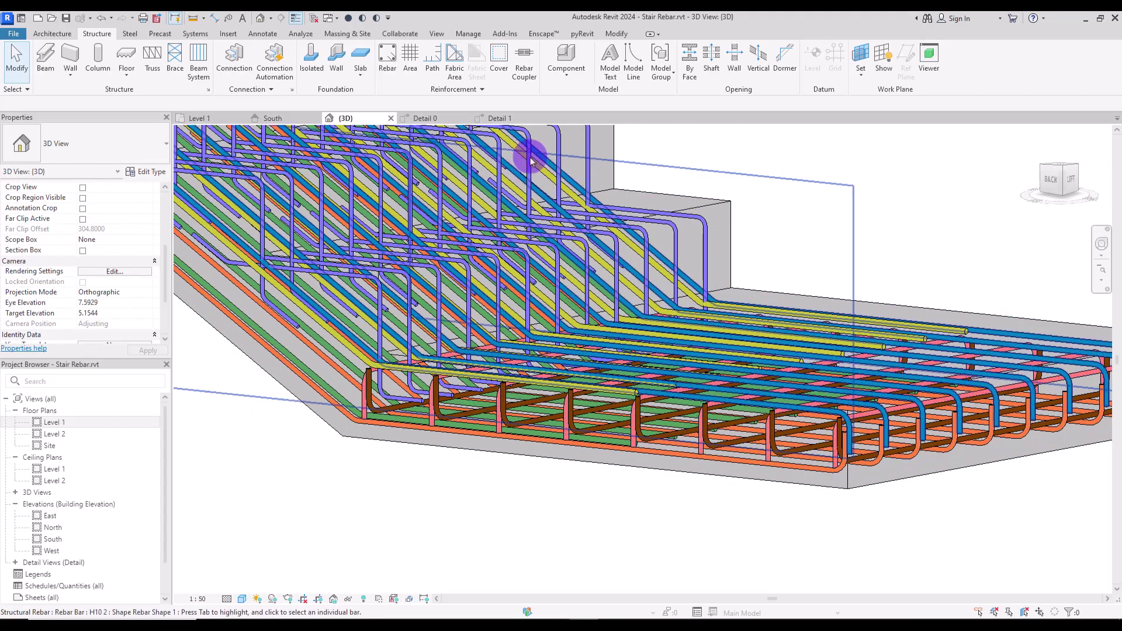
middle_click_drag(526, 150, 789, 409)
middle_click_drag(493, 251, 760, 444)
middle_click_drag(358, 181, 693, 430)
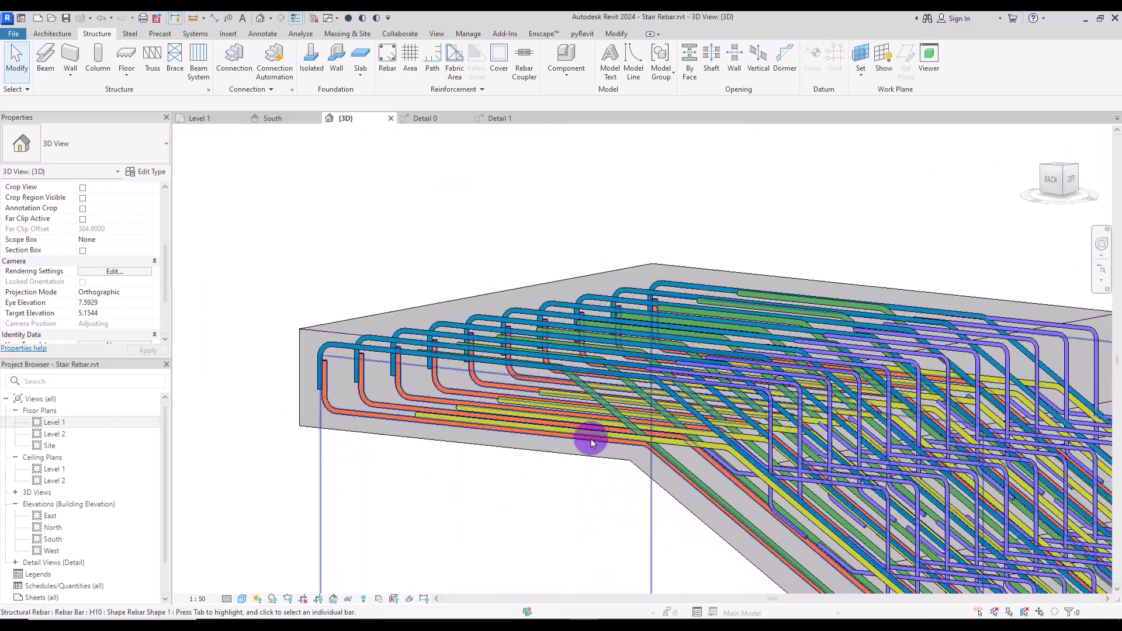
left_click(195, 118)
scroll(474, 208, "up", 2)
middle_click_drag(473, 208, 830, 207)
middle_click_drag(940, 233, 684, 237)
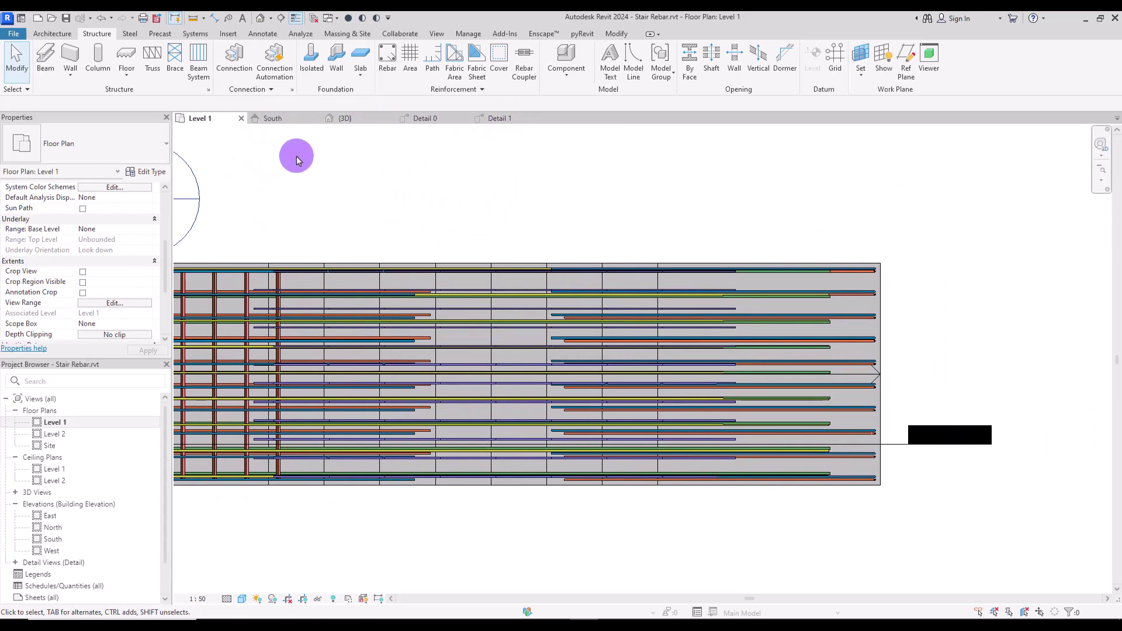
- Draw a reference plane in Detail 0 perpendicular to the flight's underside, running up through the flight near its lowest step
left_click(426, 118)
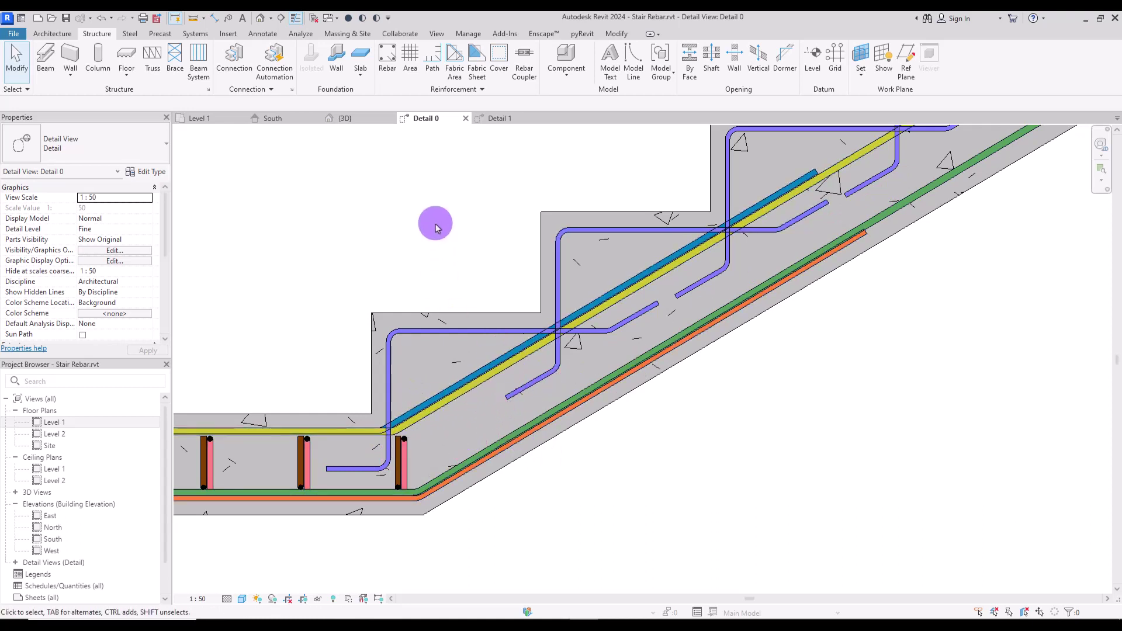
left_click(907, 61)
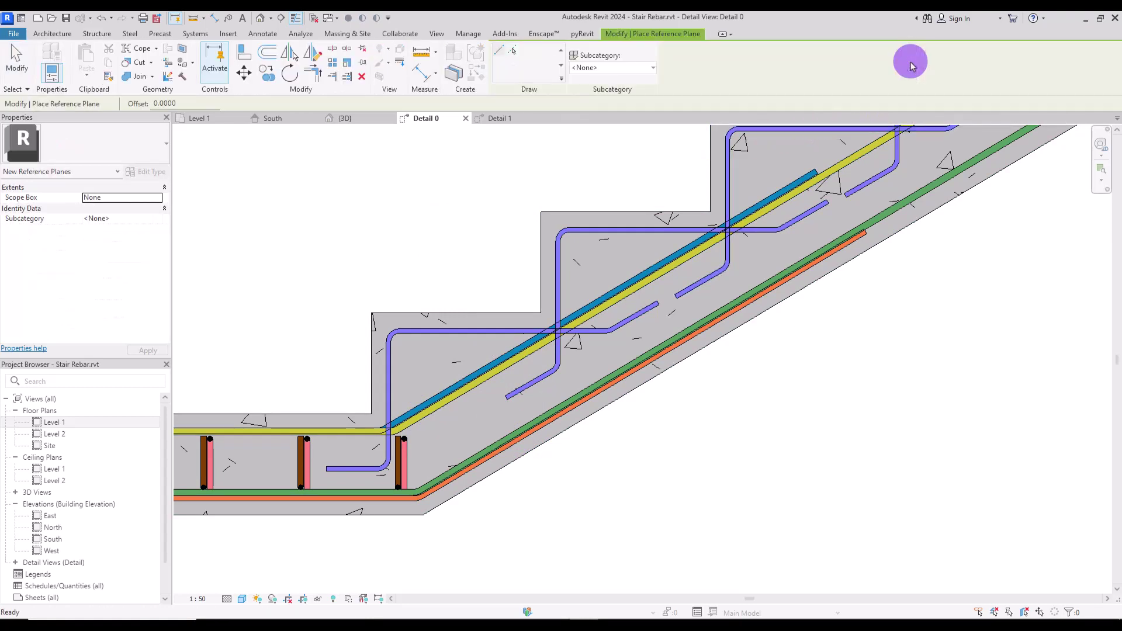
left_click(526, 452)
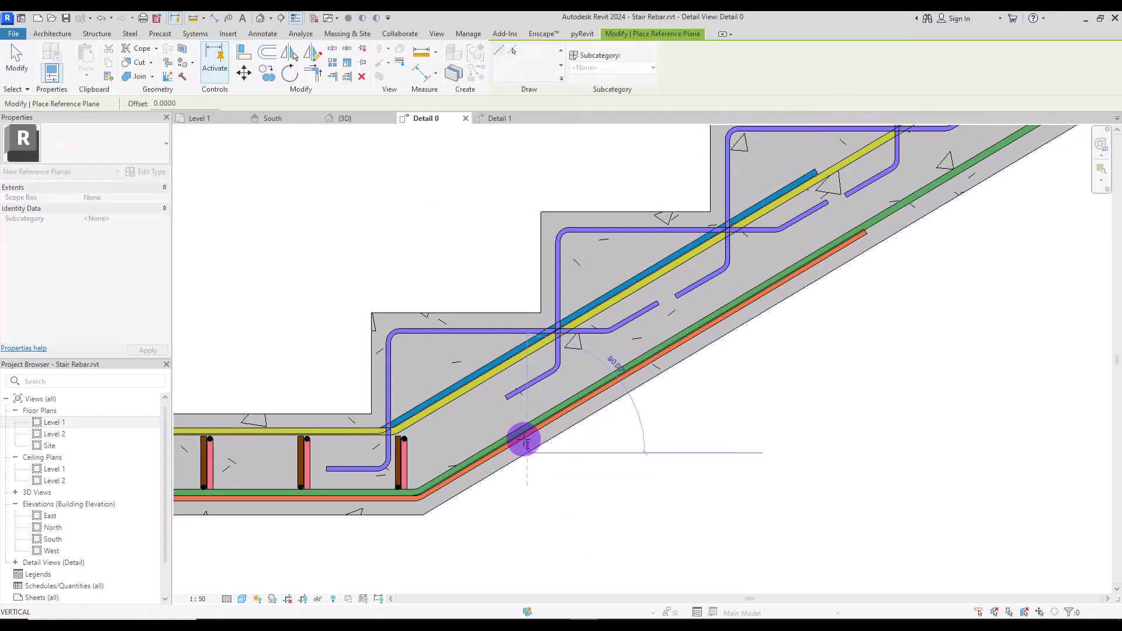
left_click(465, 347)
left_click(425, 381)
left_click(255, 33)
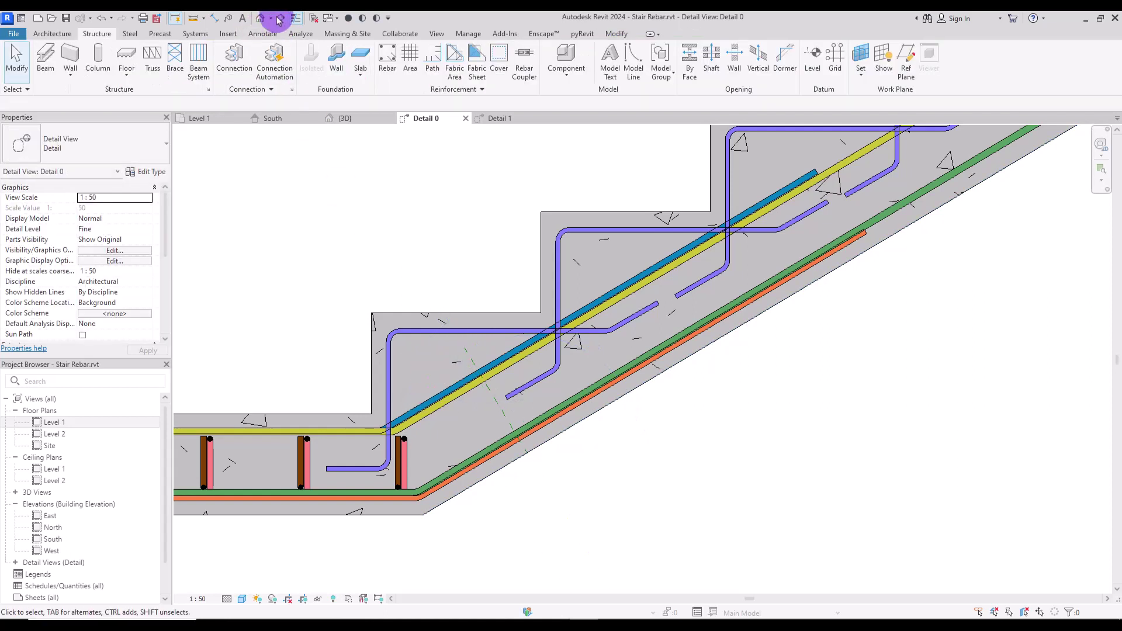
- Create a detail section along the reference plane across the flight, flip its viewing direction and open its view
left_click(280, 20)
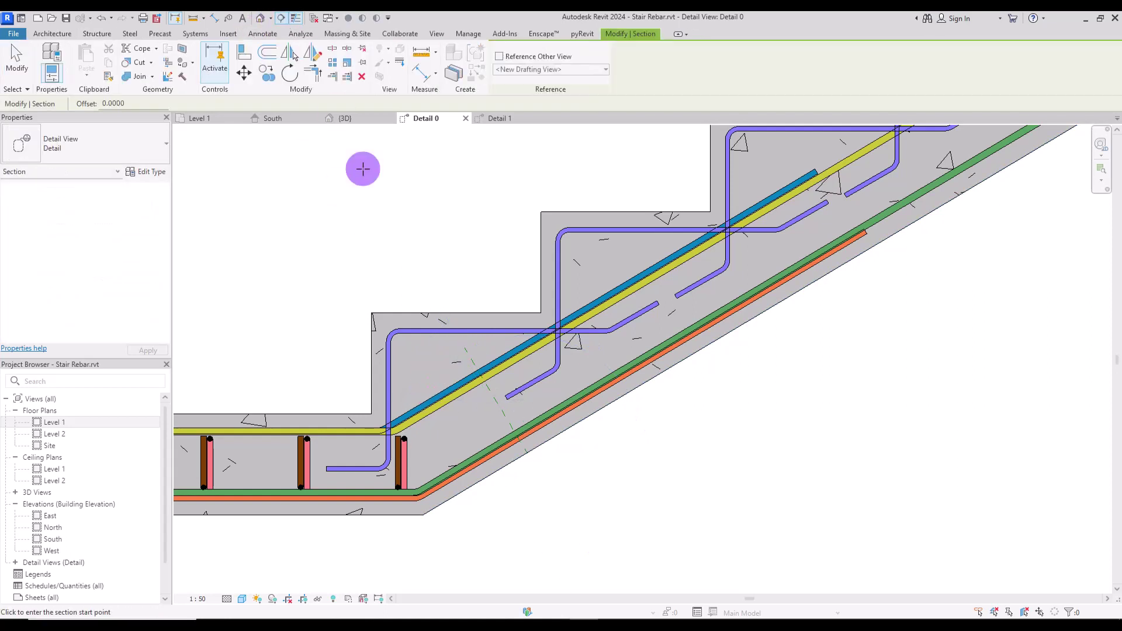
left_click(528, 453)
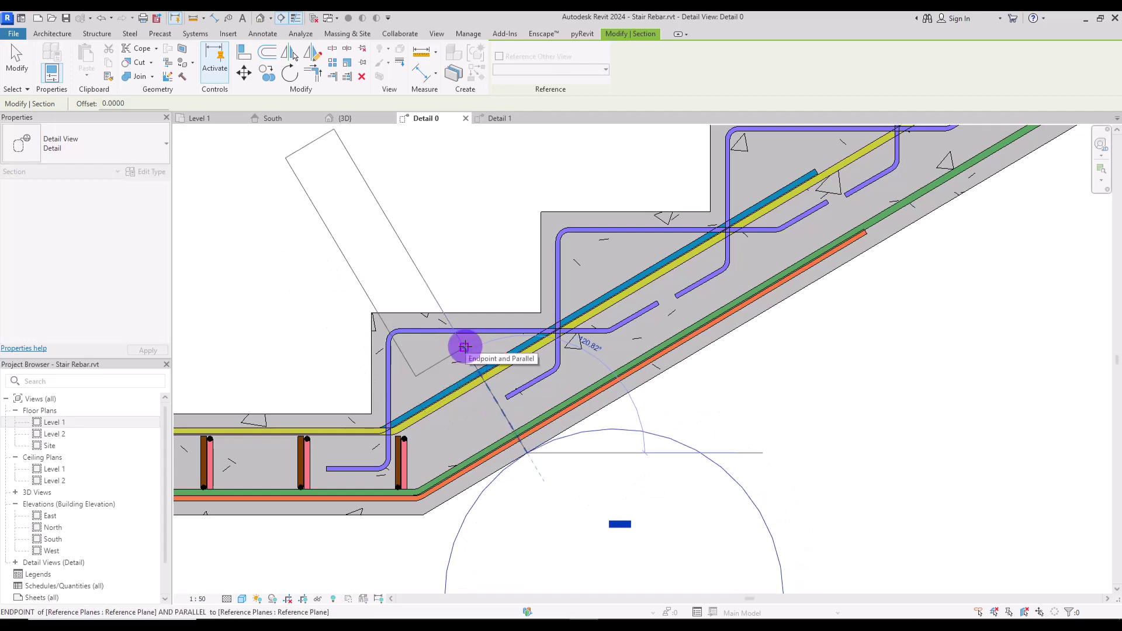
left_click(465, 346)
middle_click_drag(310, 356, 495, 425)
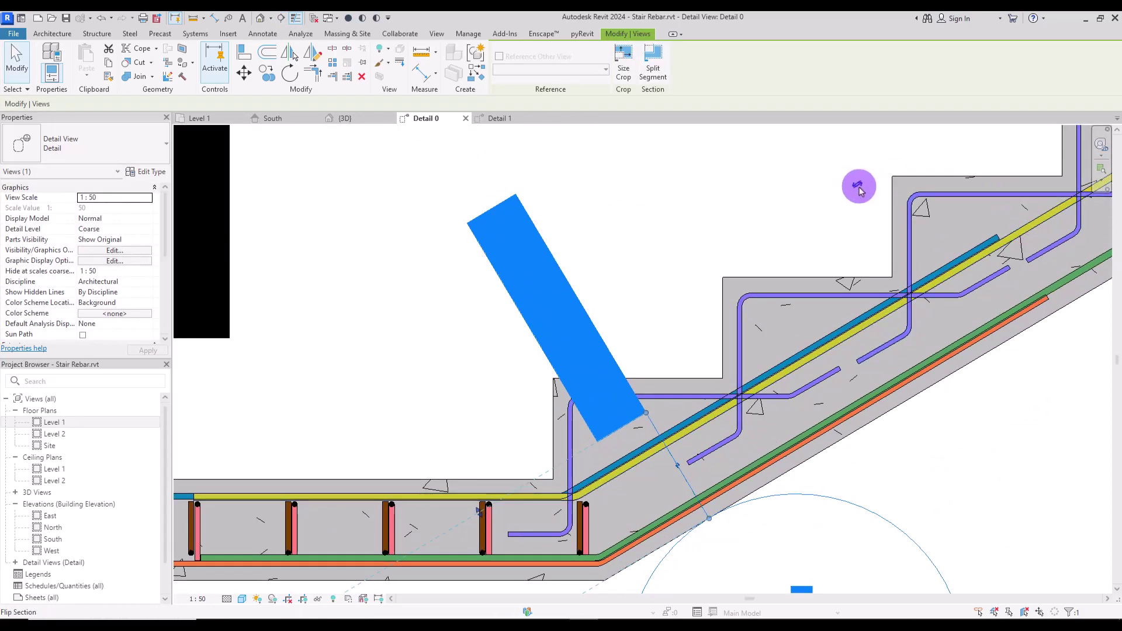
left_click(858, 186)
left_click(706, 237)
middle_click_drag(718, 515, 577, 423)
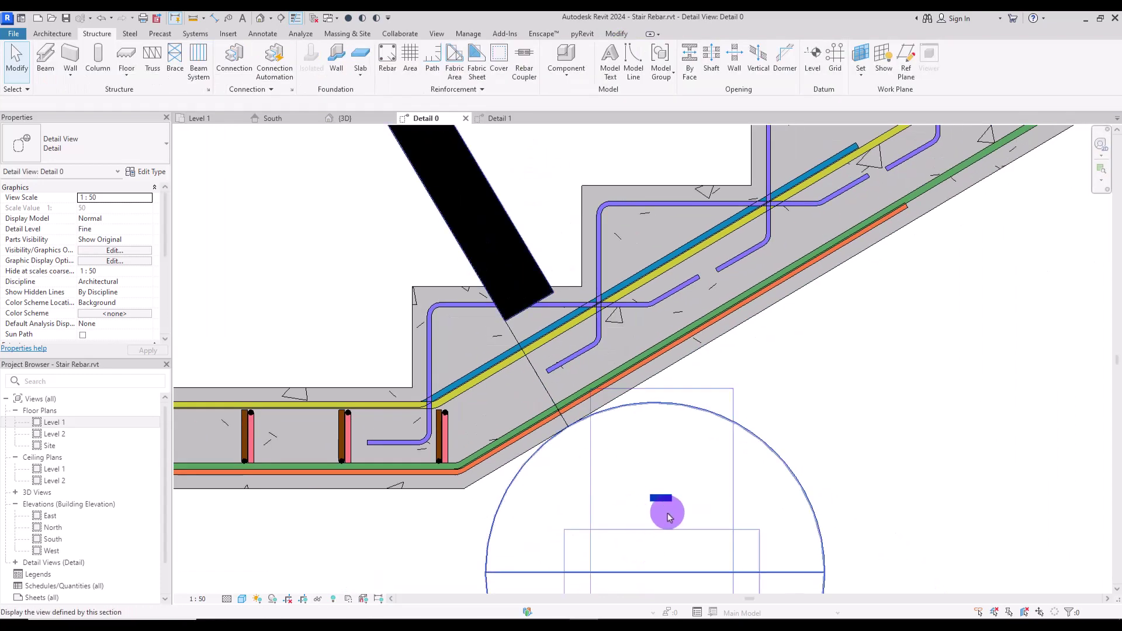
double_click(661, 498)
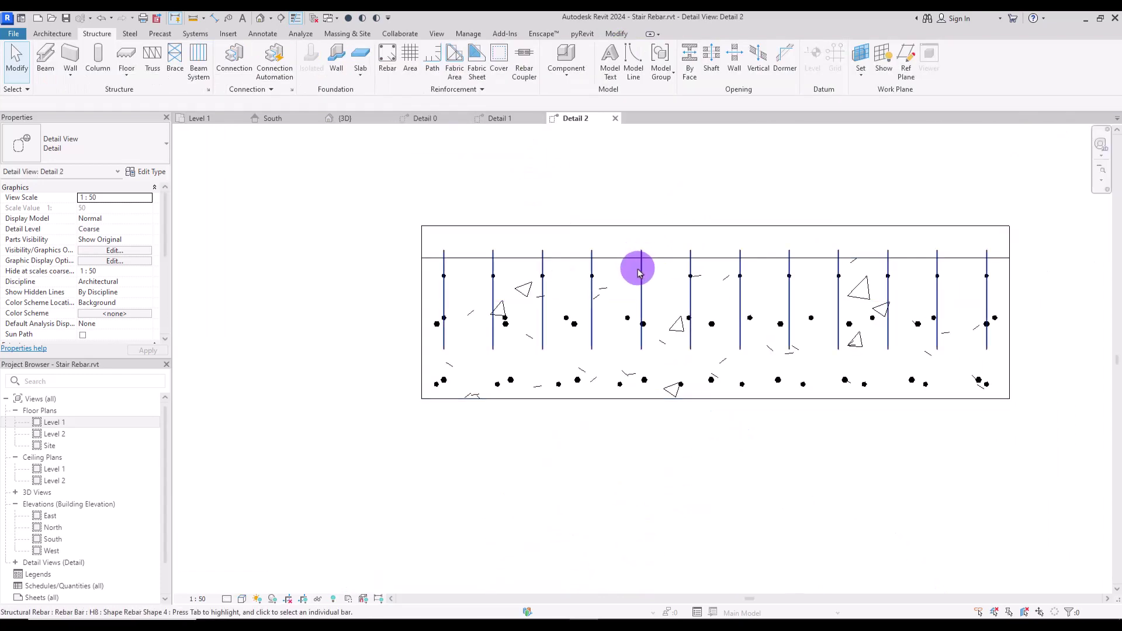
- Place a single shape 21 rebar hosted by the stair along the underside of the flight in Detail 2, and return to Detail 0
left_click(613, 257)
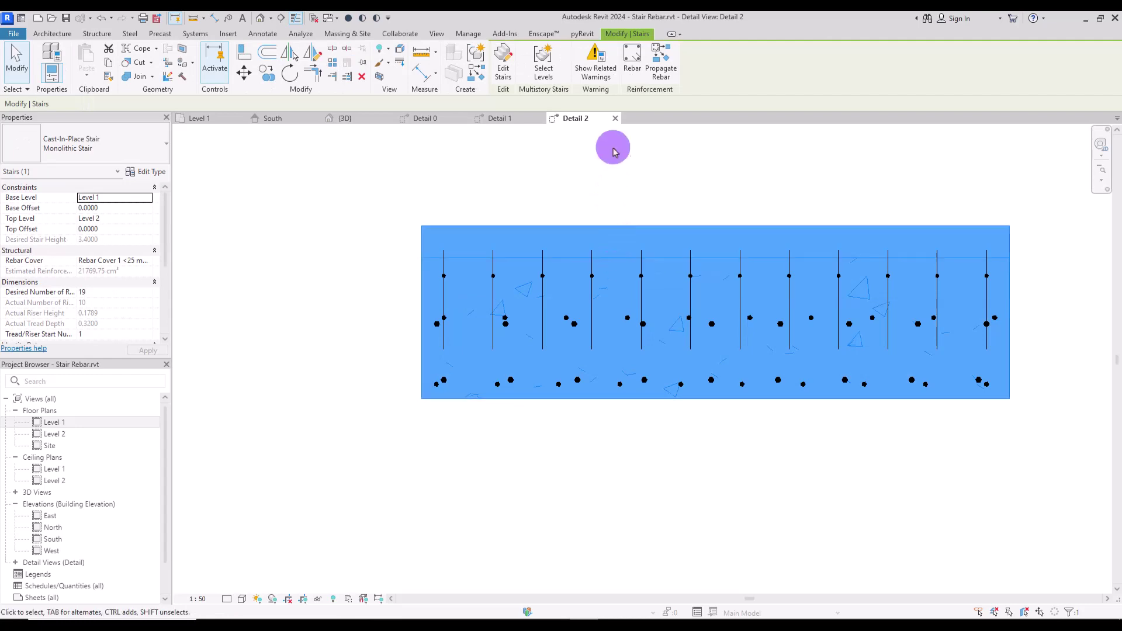
left_click(633, 73)
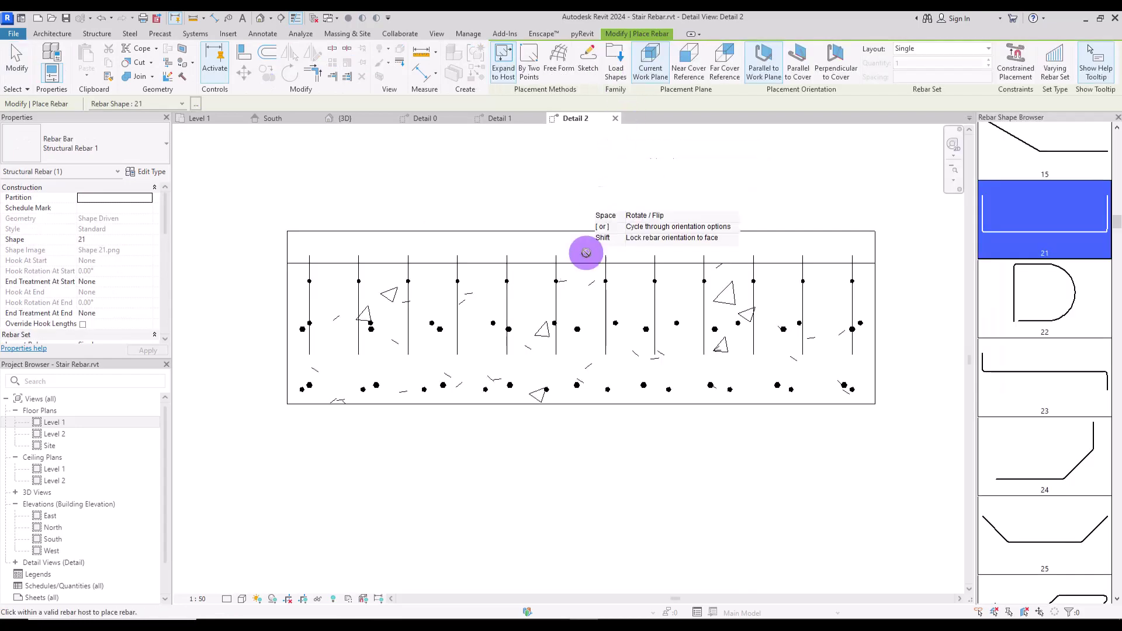
left_click(559, 384)
left_click(426, 118)
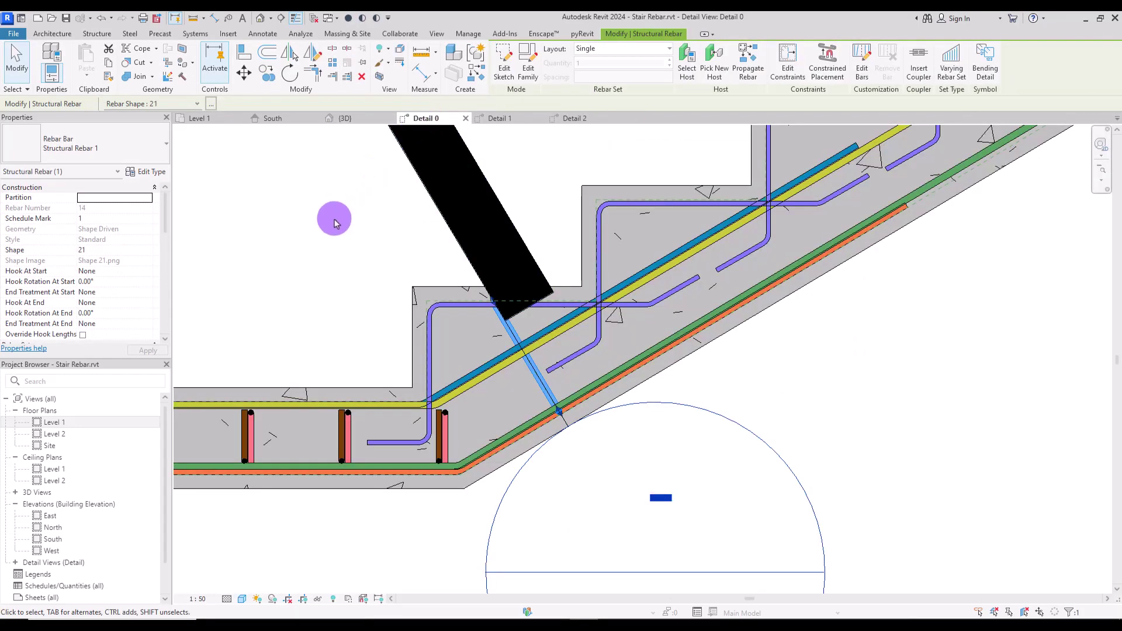
left_click(331, 234)
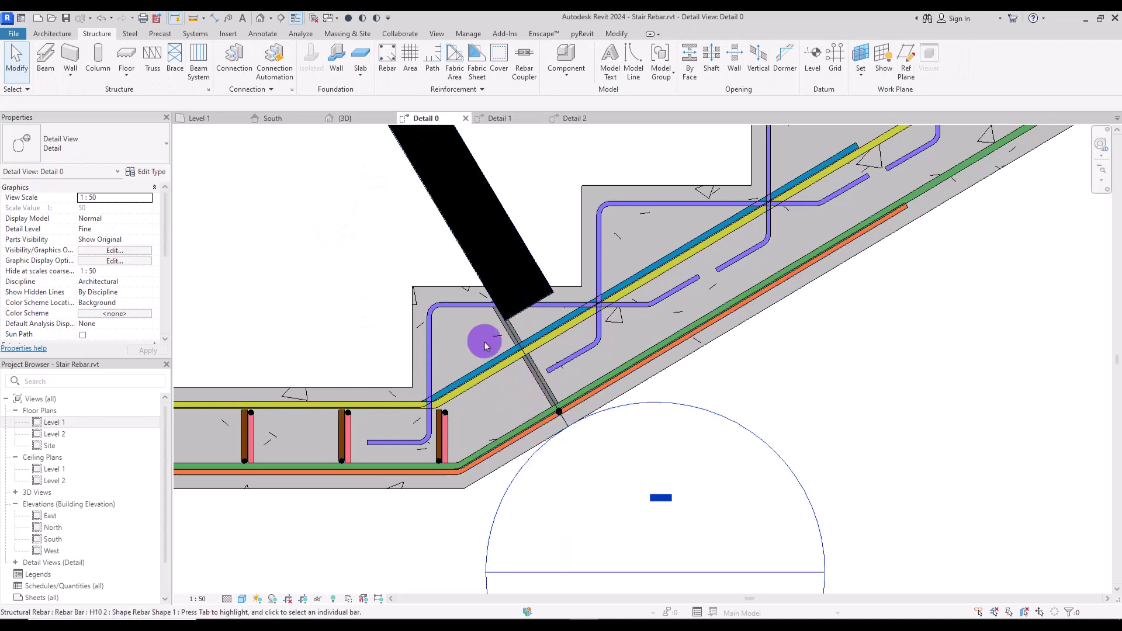
- Assign the H10 5 type to the new bar, move it to the flight's lower end and shorten its legs to the upper flight bars
left_click(517, 377)
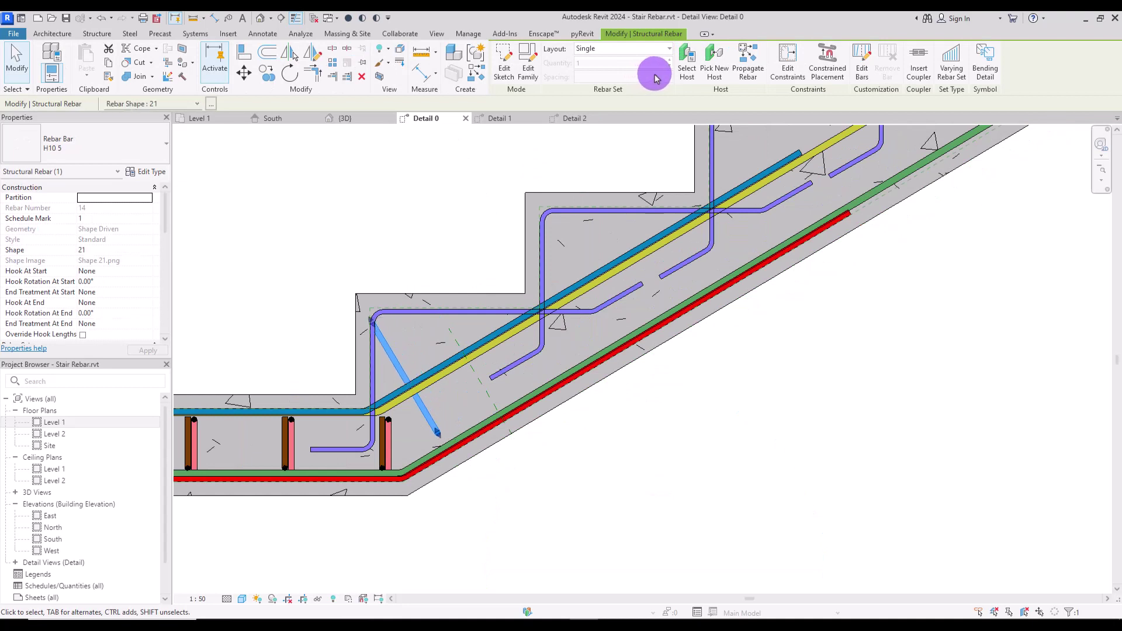
left_click_drag(369, 338, 370, 341)
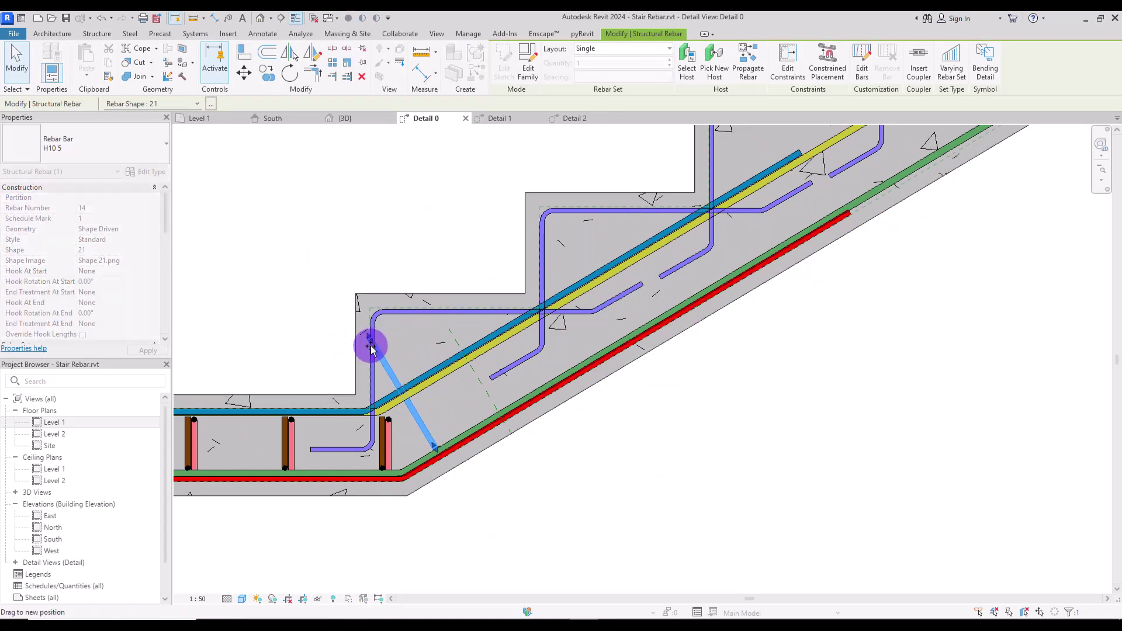
left_click_drag(400, 411, 406, 402)
- Set the H10 5 bar's layout to maximum spacing at 100 mm and extend the set up the flight to the upper landing
left_click(621, 50)
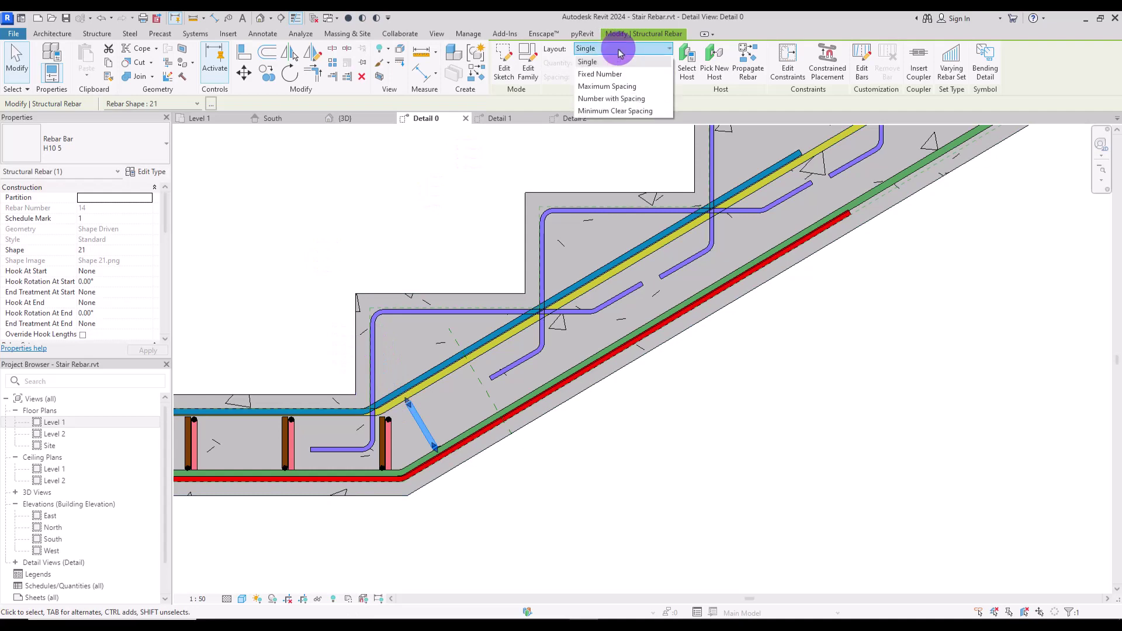
left_click(592, 90)
left_click(509, 549)
left_click(419, 414)
left_click_drag(459, 359, 767, 187)
middle_click_drag(664, 289, 340, 514)
left_click_drag(443, 402, 864, 168)
middle_click_drag(865, 167, 412, 457)
left_click_drag(362, 457, 809, 213)
middle_click_drag(854, 235, 601, 318)
left_click_drag(601, 318, 659, 286)
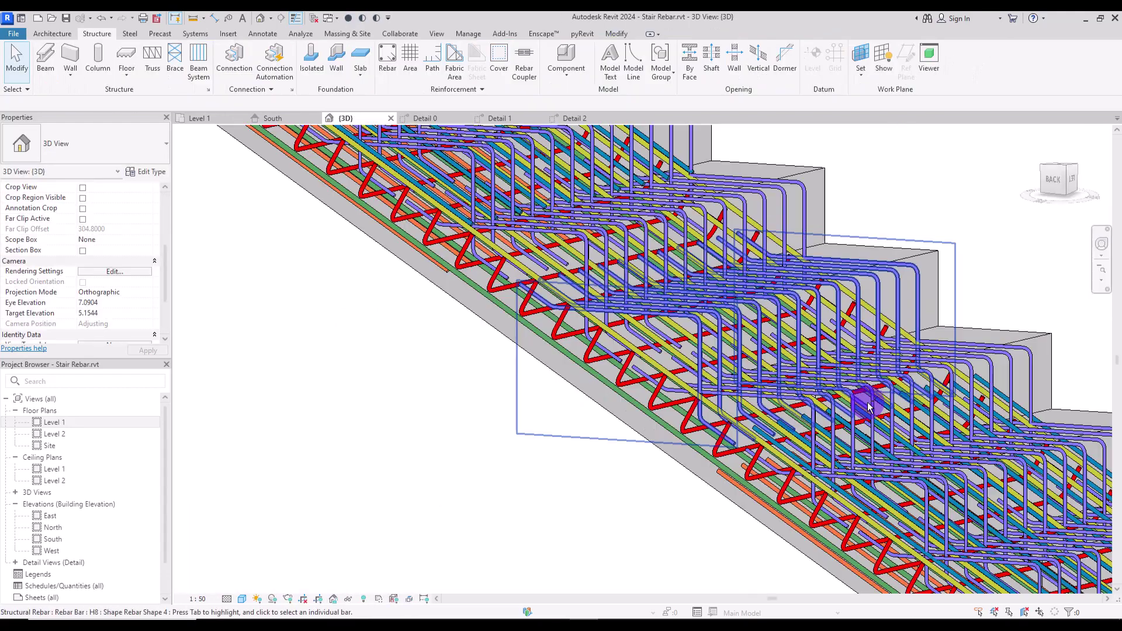
middle_click_drag(864, 395, 402, 374, "shift")
- Place an opposing shape 21 H10 7 rebar set in the flight from Detail 2, with its legs pointing down and 100 mm maximum spacing
left_click(504, 119)
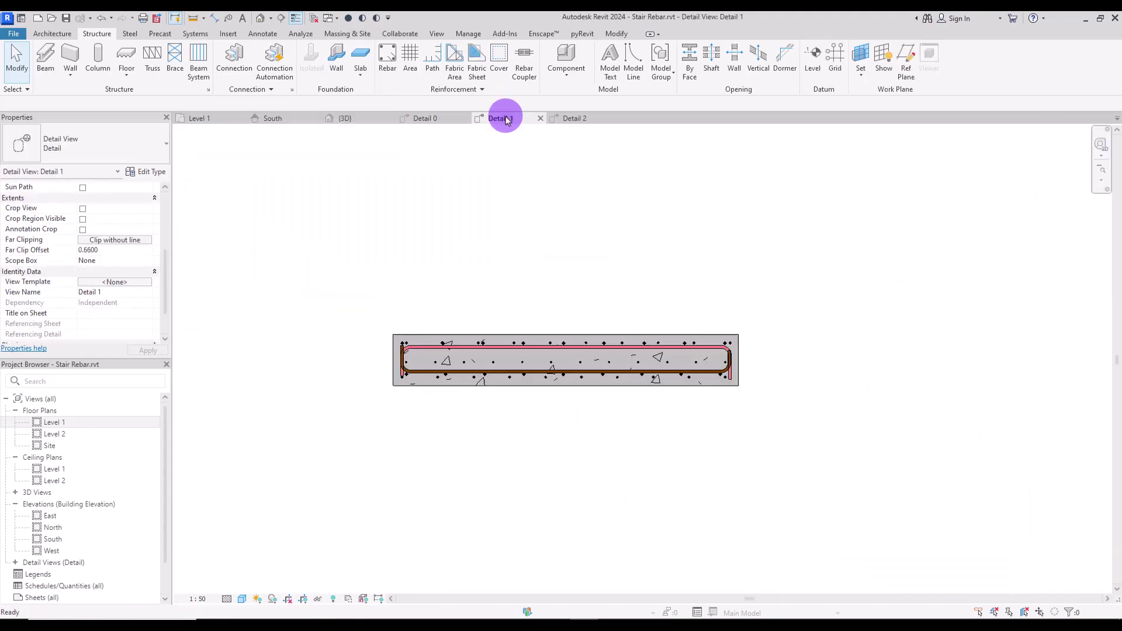
left_click(424, 119)
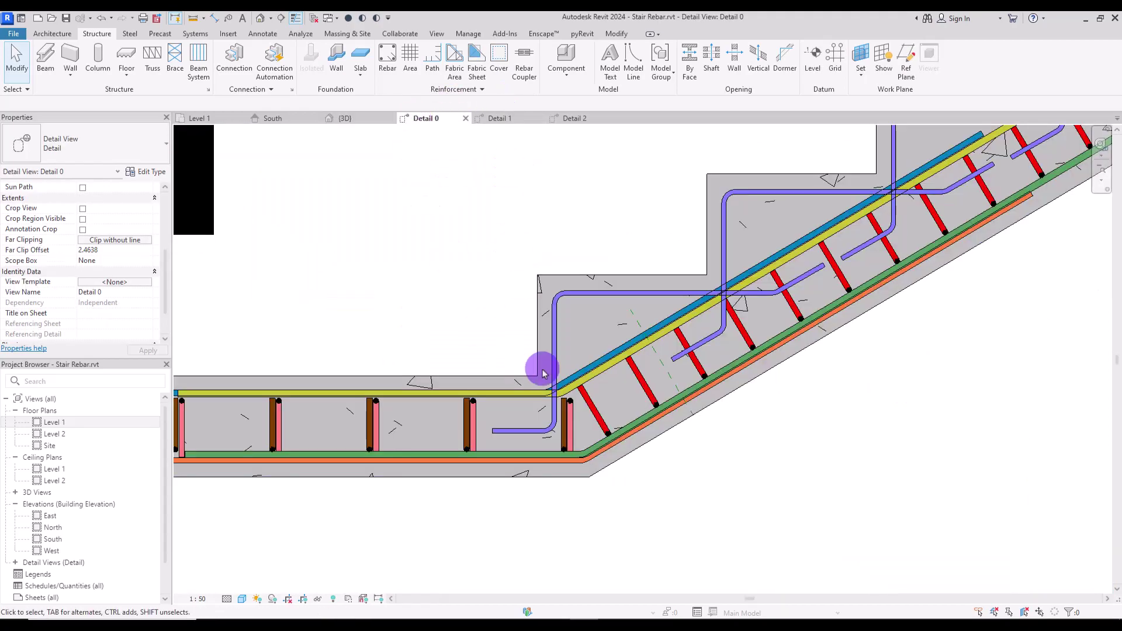
middle_click_drag(613, 194, 462, 216)
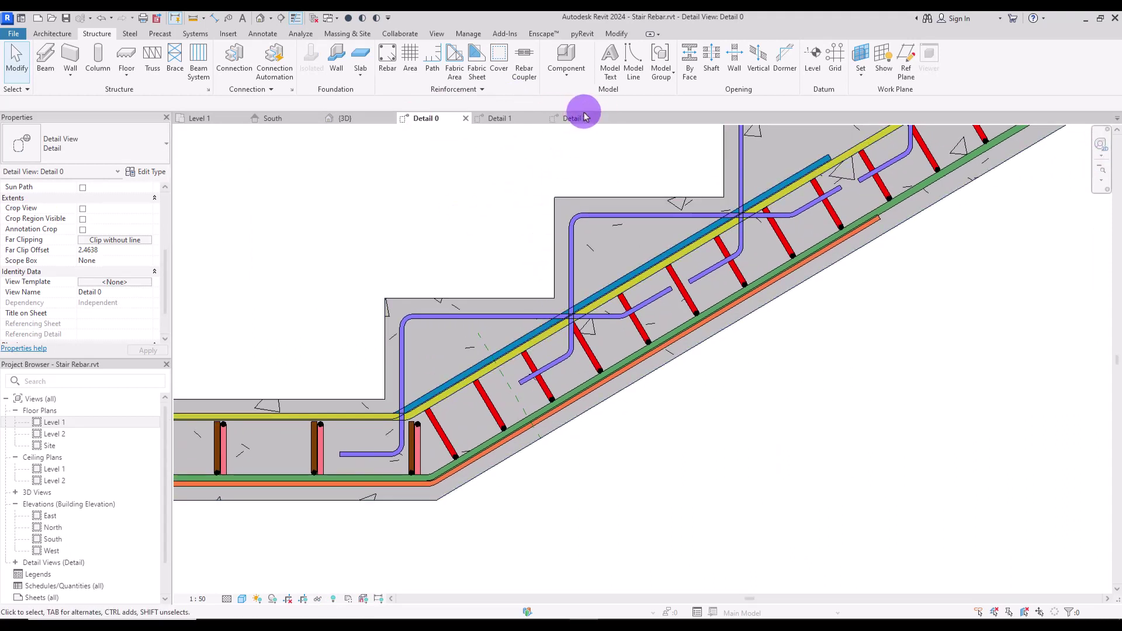
left_click(575, 119)
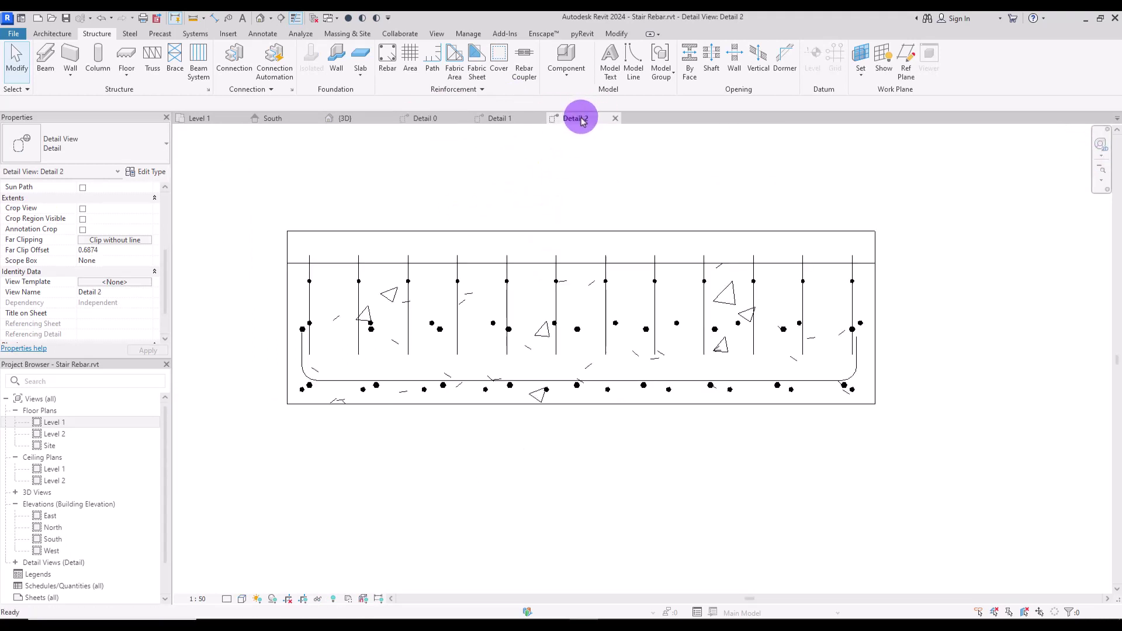
left_click(567, 276)
left_click(631, 66)
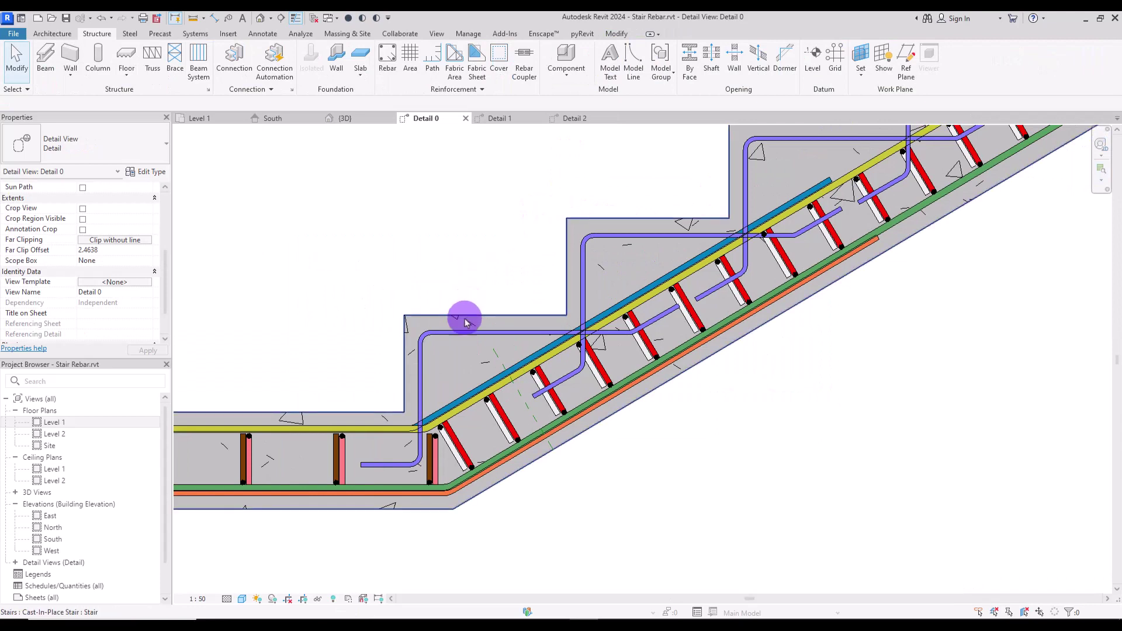
- Copy the H10 7 set, paste it aligned to the same place and set the selected set's layout to Single
left_click(496, 427)
left_click(117, 66)
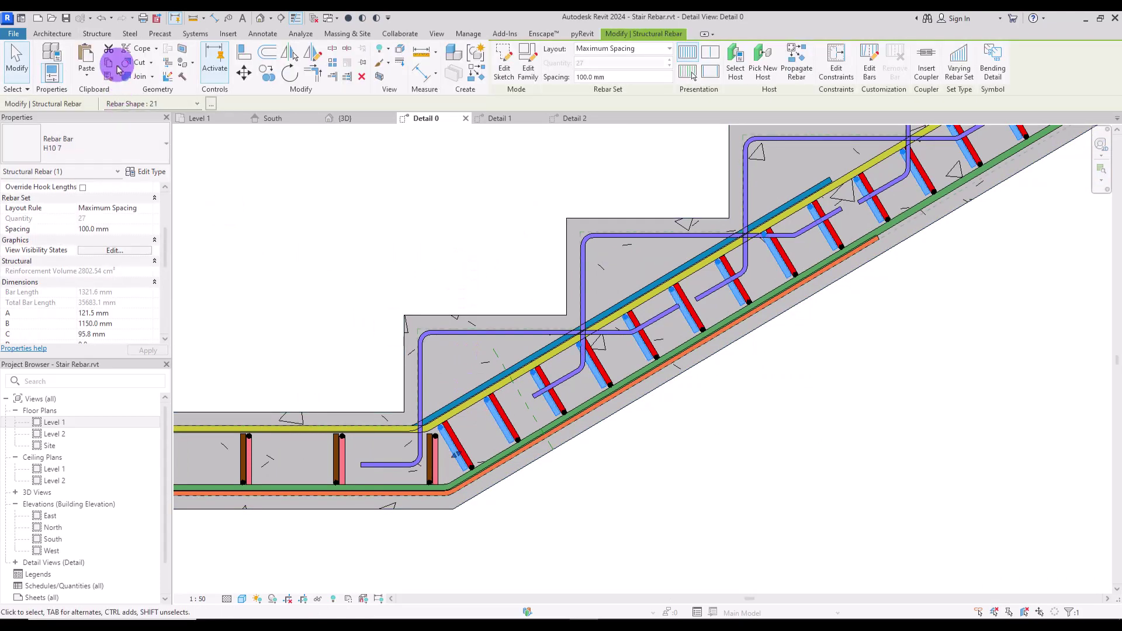
left_click(93, 78)
left_click(124, 210)
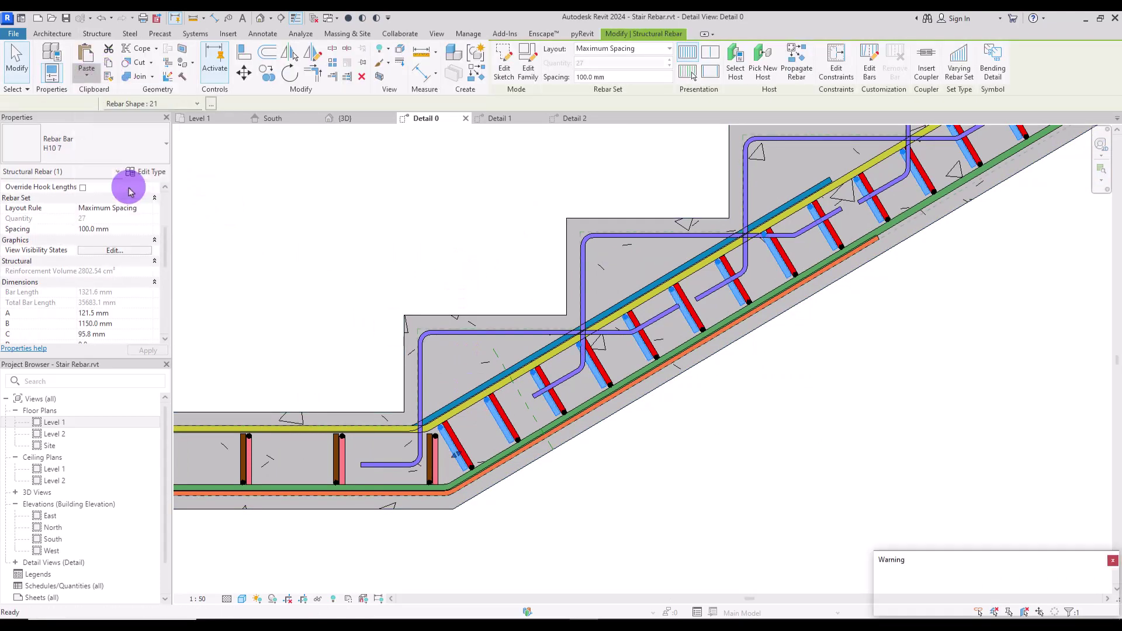
left_click(632, 50)
left_click(601, 62)
- Move the single H10 7 bar up the flight into the top corner of the step just below the upper landing
scroll(818, 269, "up", 1)
middle_click_drag(818, 270, 468, 494)
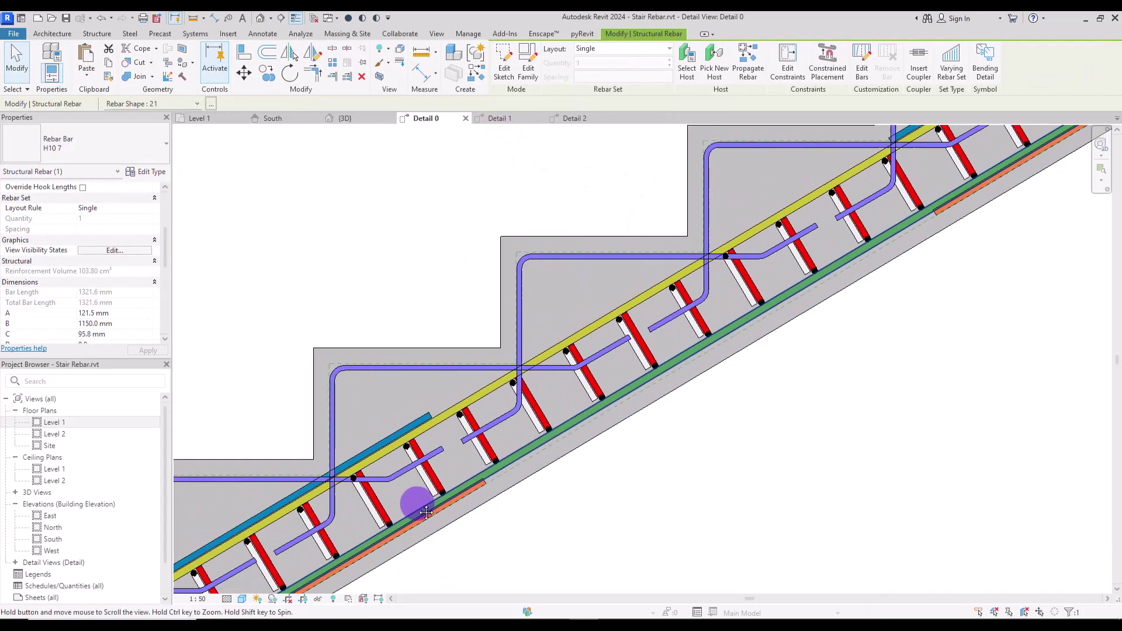
middle_click_drag(990, 195, 882, 283)
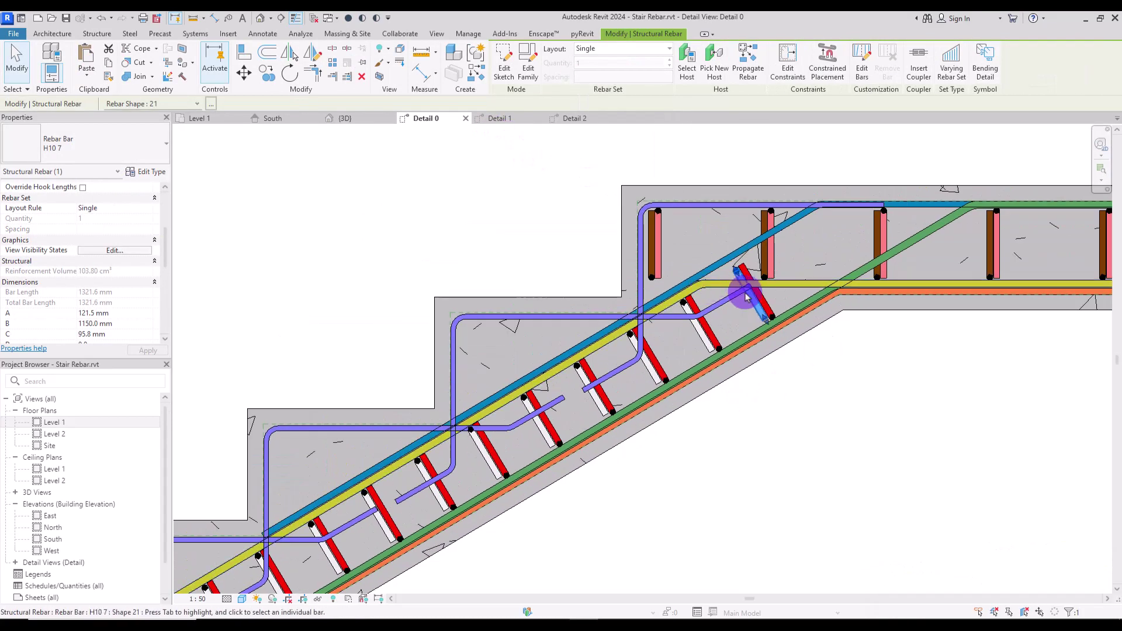
left_click_drag(531, 338, 476, 352)
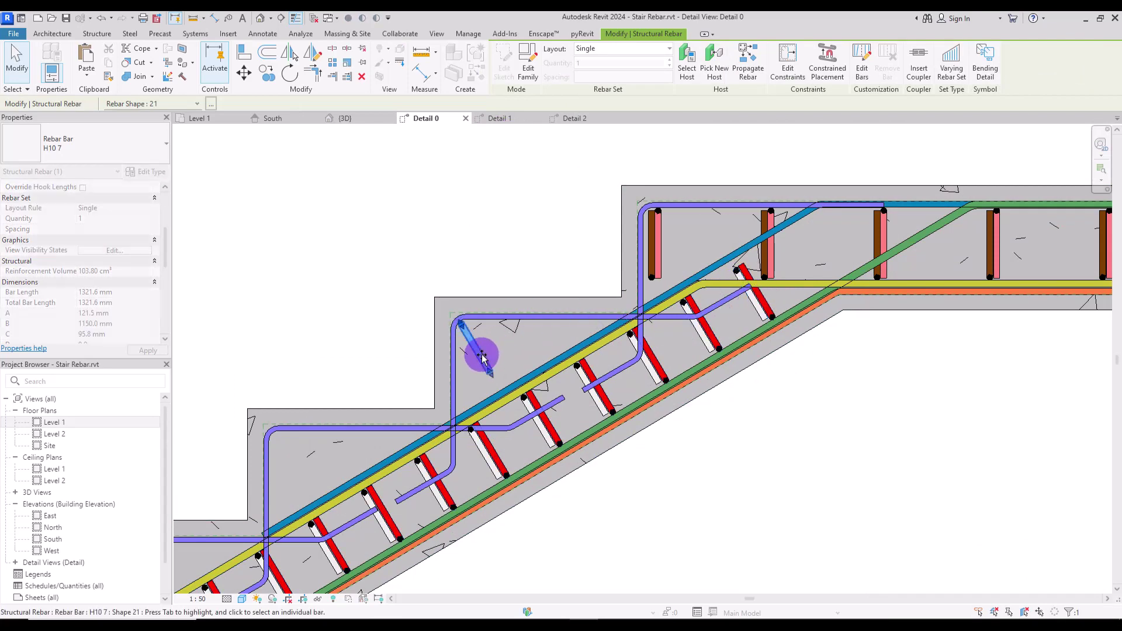
left_click(503, 257)
- Assign the Structural Rebar 1 type to the step bar, extend its legs toward the flight's underside and add 90-degree hooks at both ends
left_click(473, 344)
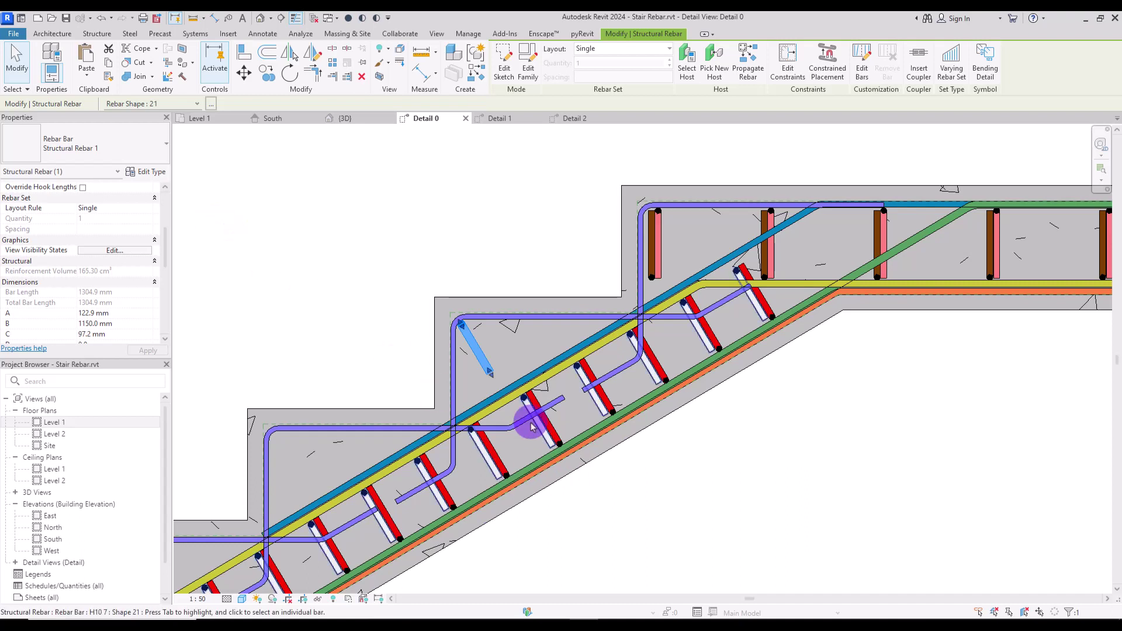
left_click_drag(493, 380, 535, 451)
left_click_drag(163, 249, 153, 211)
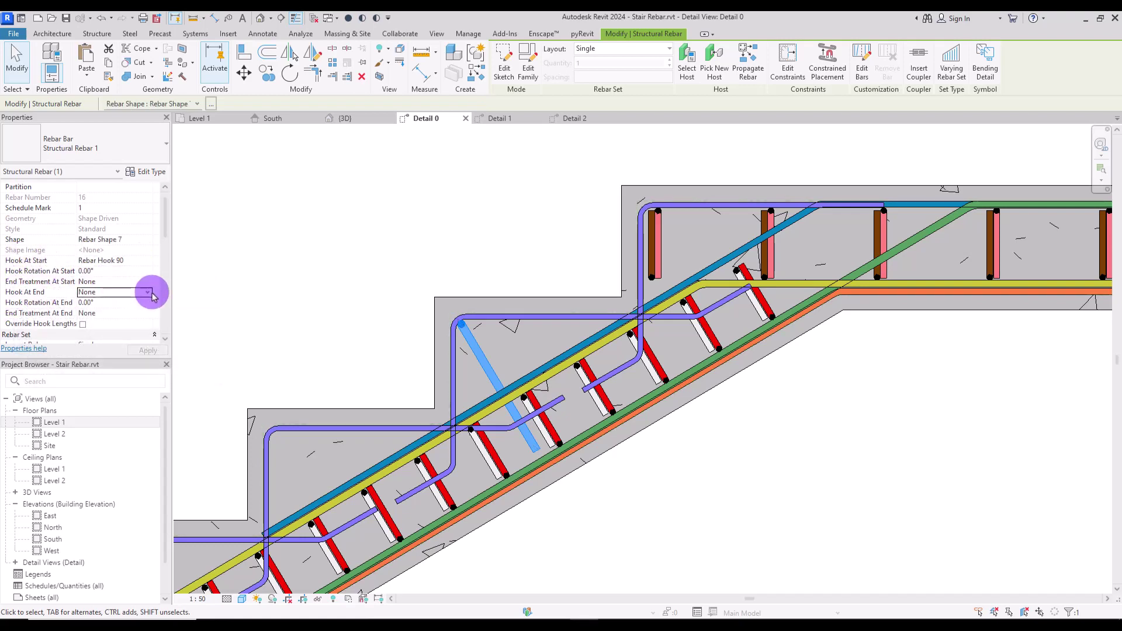
- Narrow the hooked step bar from both sides in the 3D view so its legs sit inside the neighbouring bars, and return to Detail 0
middle_click_drag(830, 317, 779, 321, "shift")
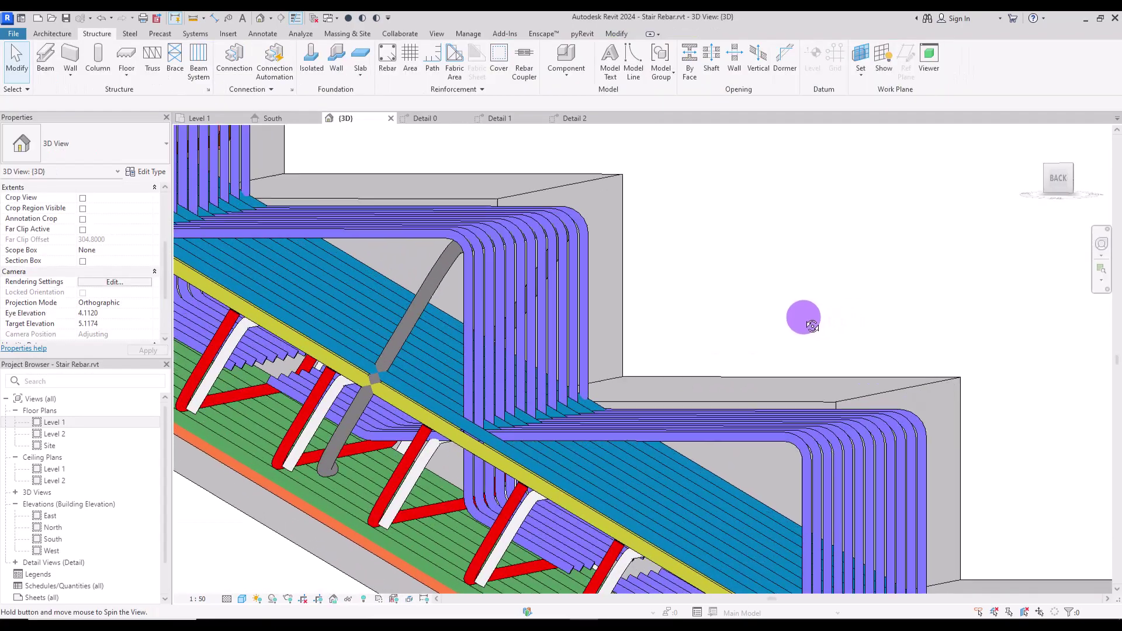
scroll(779, 321, "up", 1)
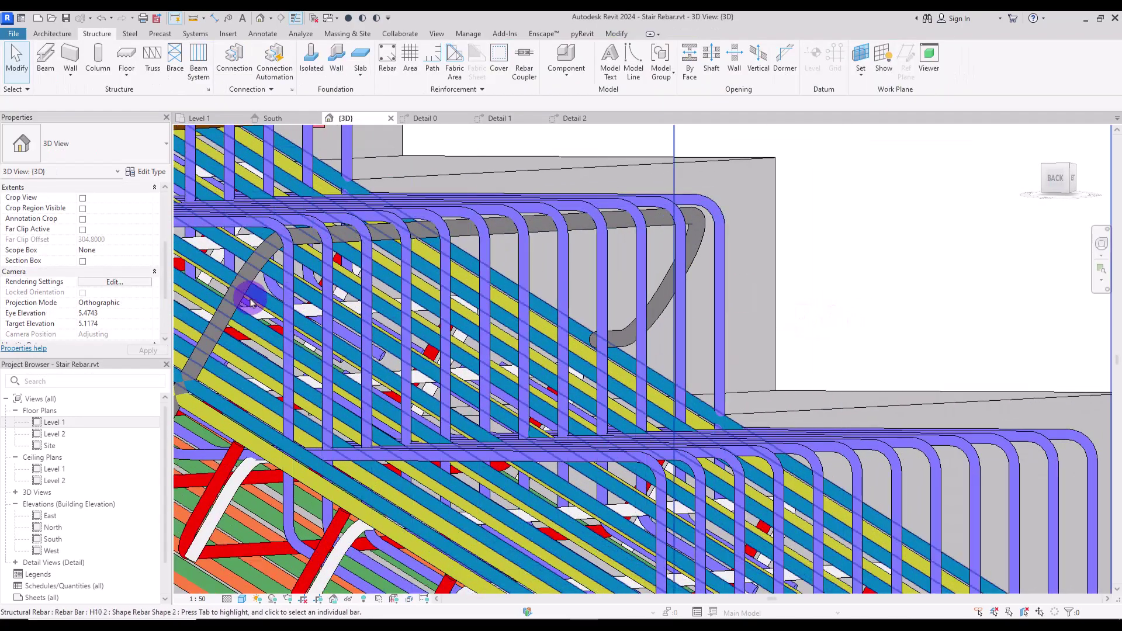
left_click(262, 252)
scroll(326, 366, "up", 2)
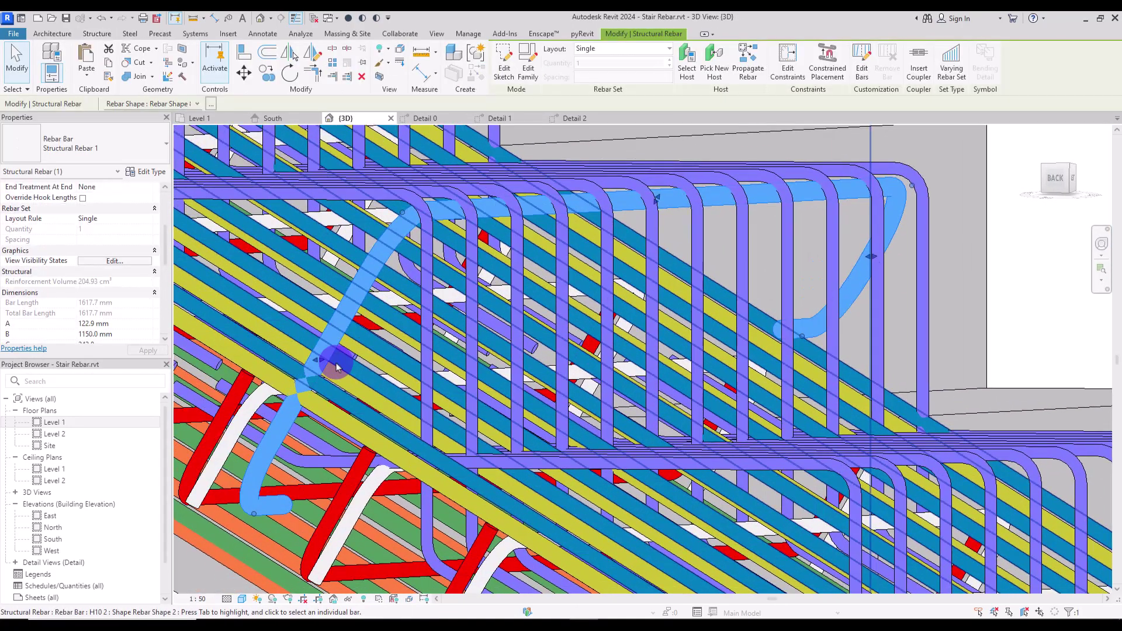
left_click_drag(326, 365, 335, 361)
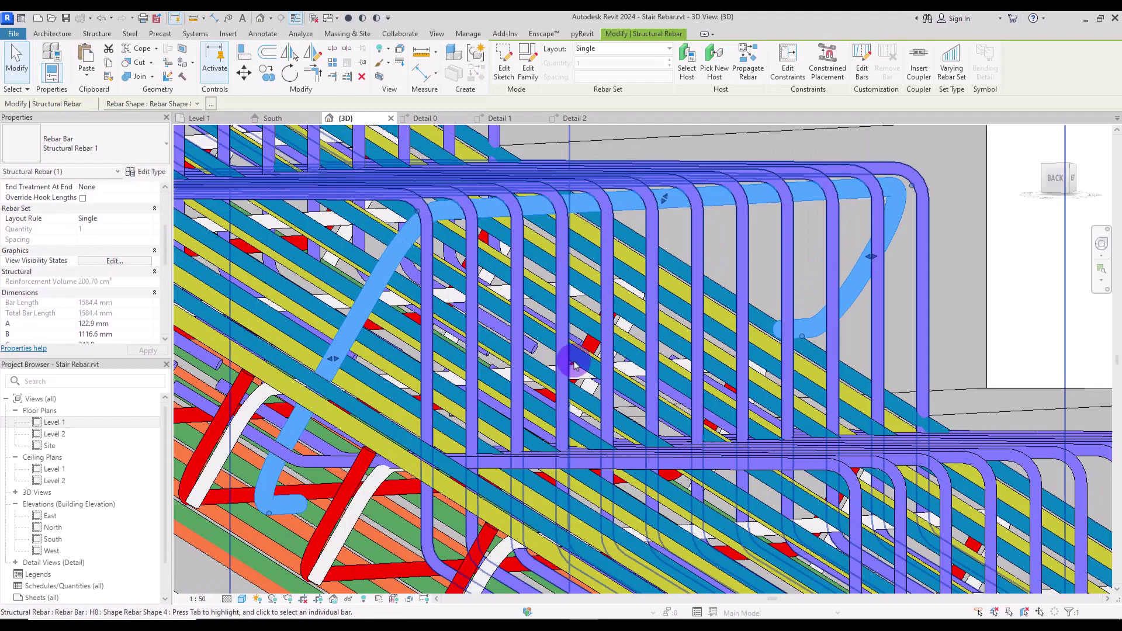
left_click_drag(870, 259, 836, 261)
middle_click_drag(836, 261, 551, 275, "shift")
key("ctrl+Tab")
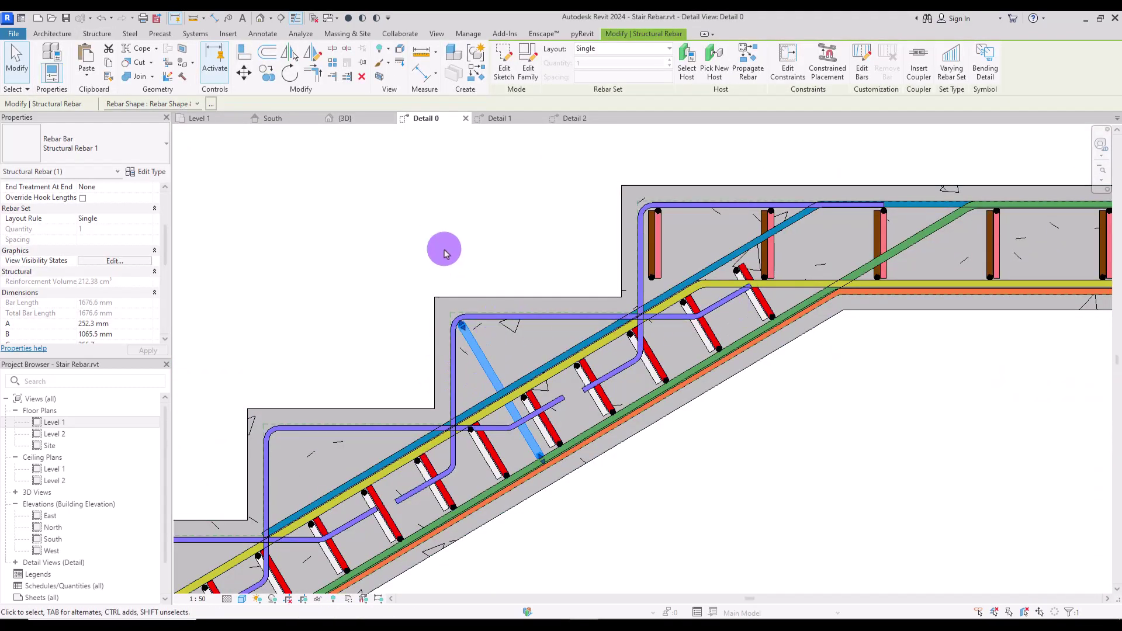
- Copy the hooked bar with the Multiple option to the steps below, using the step corners as reference points
middle_click_drag(283, 305, 460, 219)
left_click(269, 74)
left_click(612, 211)
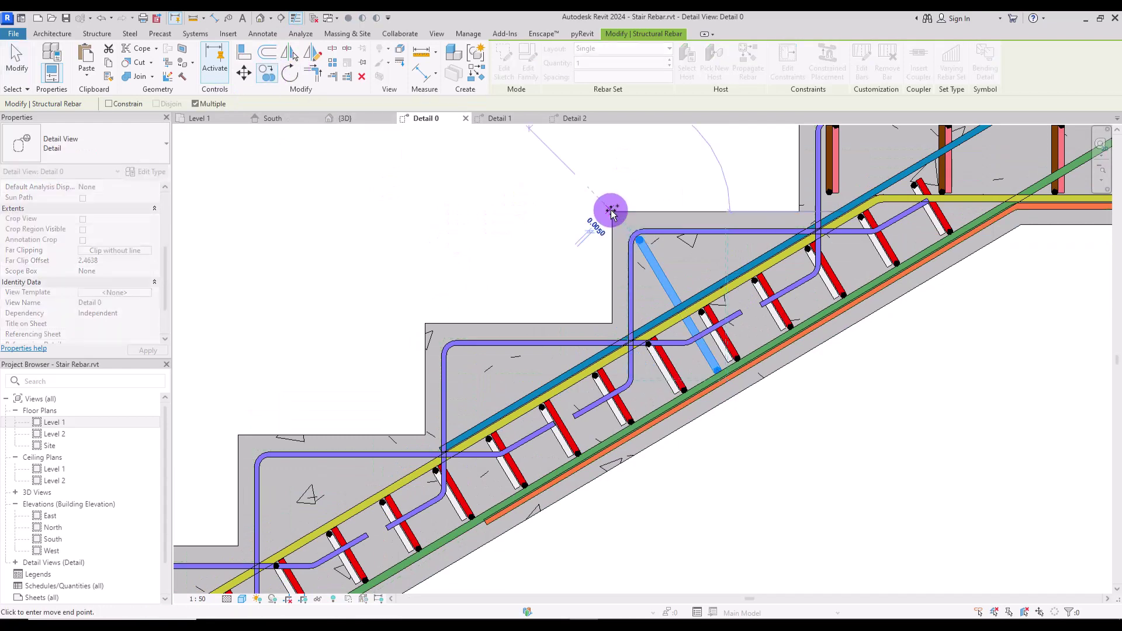
left_click(239, 435)
middle_click_drag(280, 420, 535, 243)
left_click(309, 370)
middle_click_drag(389, 327, 718, 152)
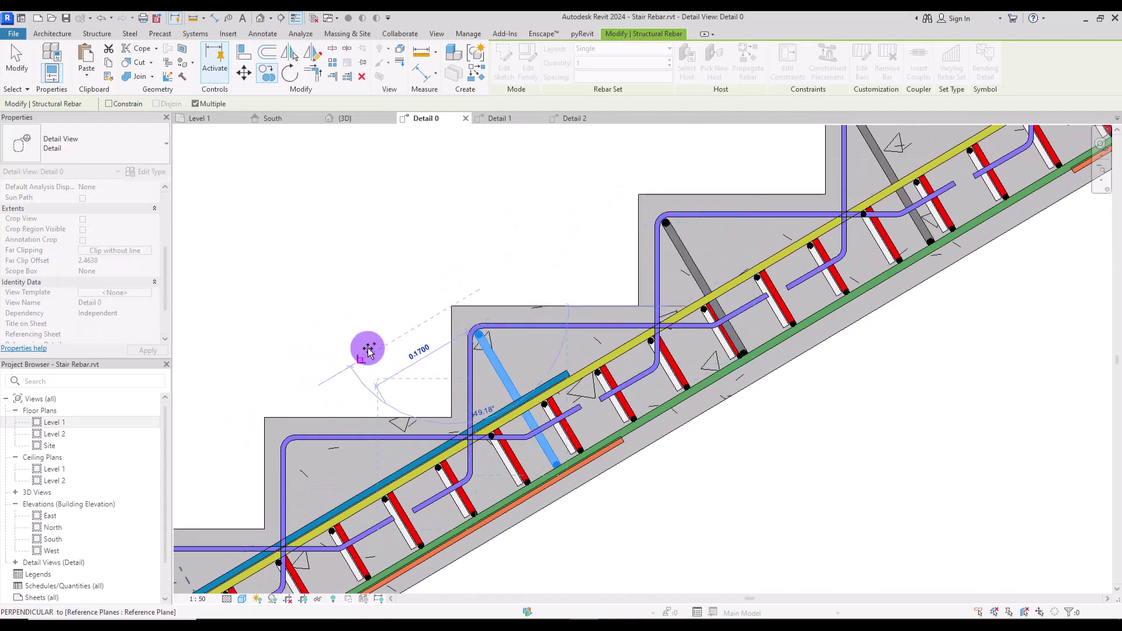
middle_click_drag(259, 421, 430, 295)
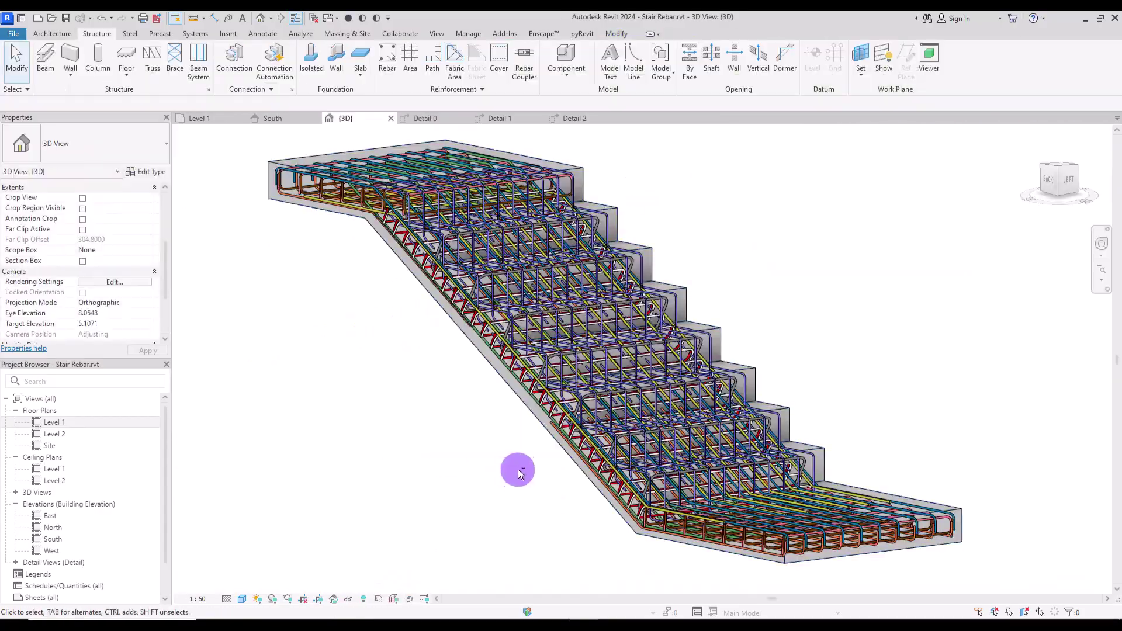
middle_click_drag(513, 468, 89, 307, "shift")
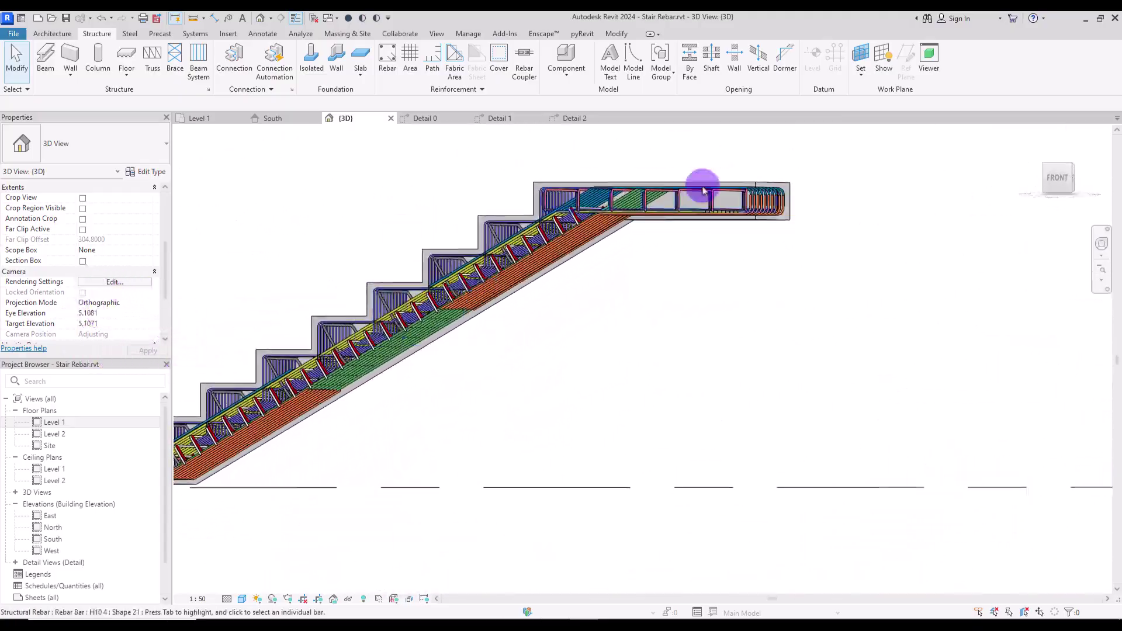
- Examine the stair's complete reinforcement from several angles in the 3D view
left_click(1096, 280)
left_click(1043, 291)
left_click_drag(492, 143, 866, 261)
middle_click_drag(549, 409, 785, 498, "shift")
middle_click_drag(224, 514, 829, 393, "shift")
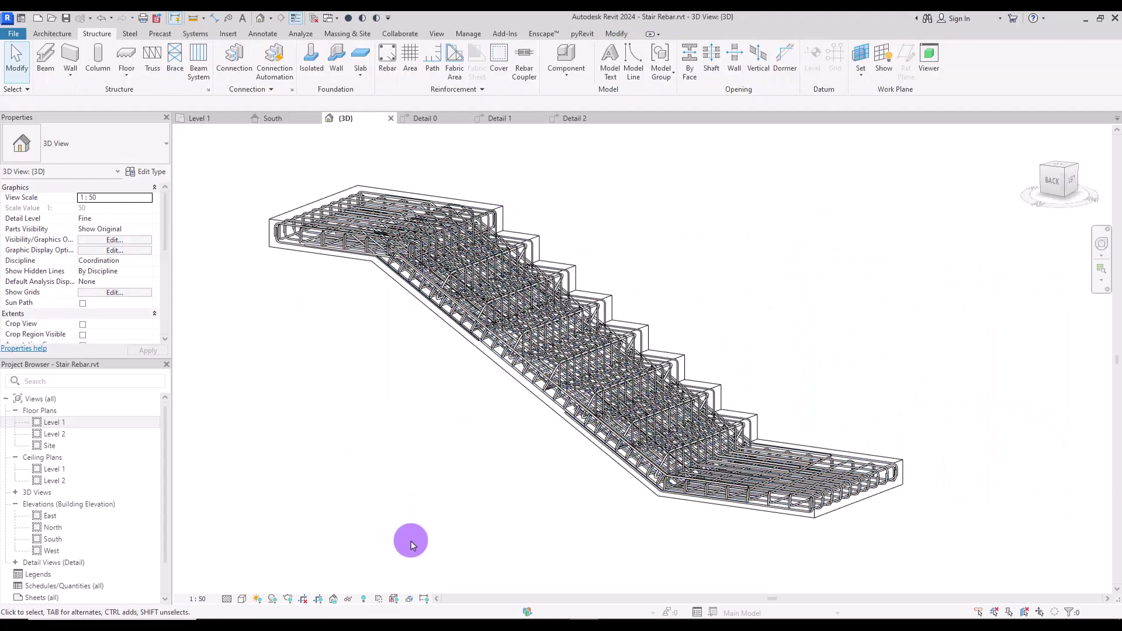
middle_click_drag(403, 547, 416, 556, "shift")
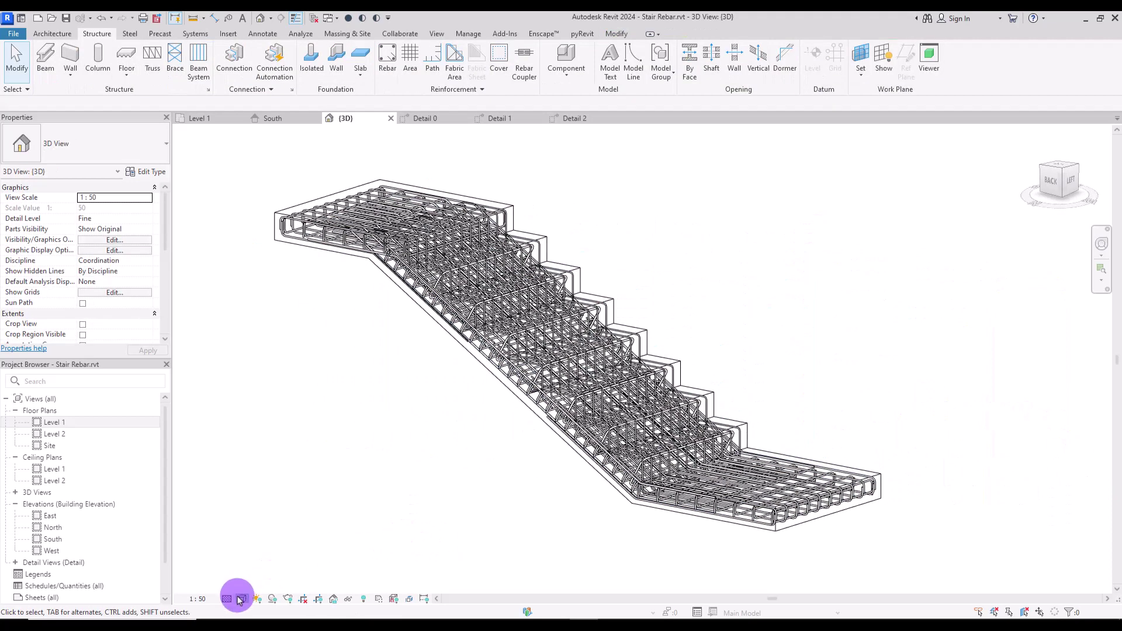